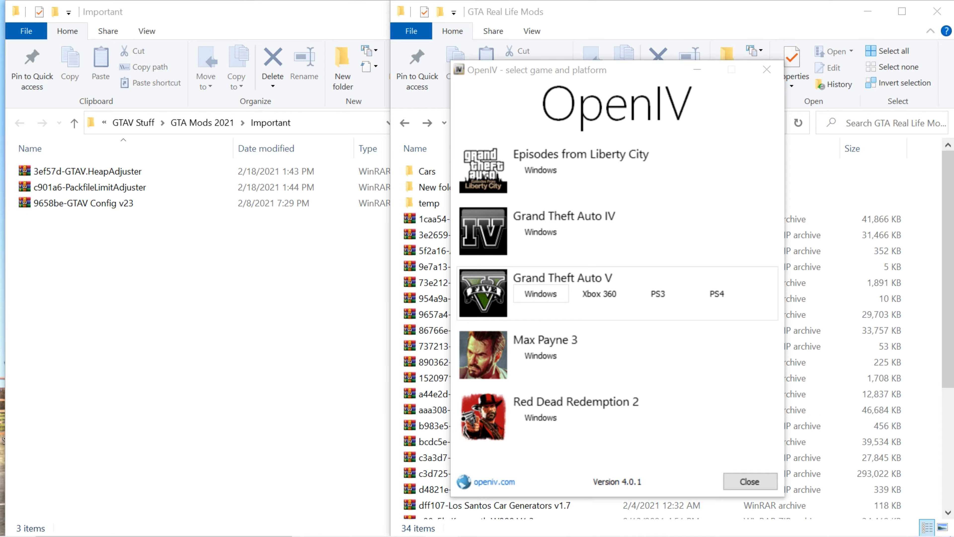
Step: Load the Windows version of Grand Theft Auto V in OpenIV
click(541, 293)
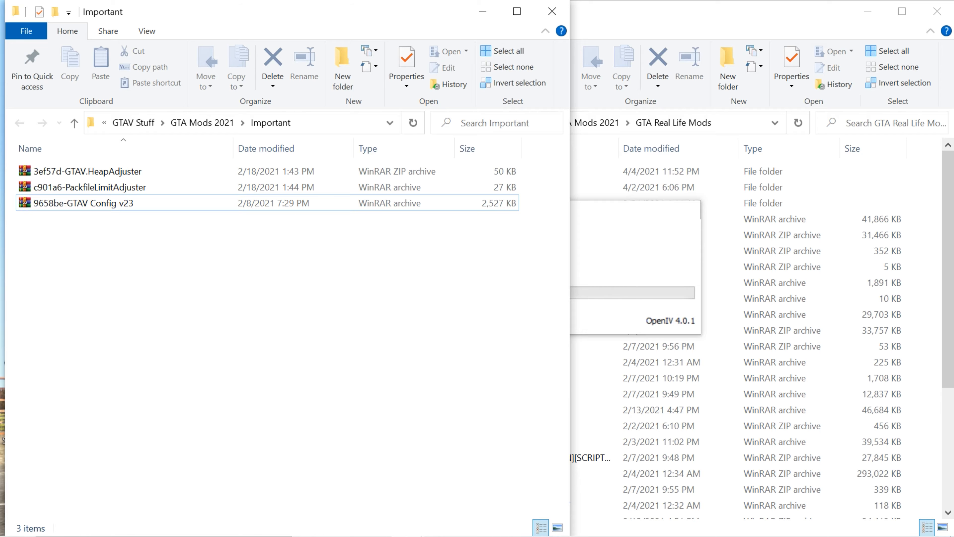
Step: Review the HeapAdjuster, PackfileLimitAdjuster and GTAV Config v23 archives in the Important folder, ending with all three selected
drag(114, 290, 114, 172)
click(112, 171)
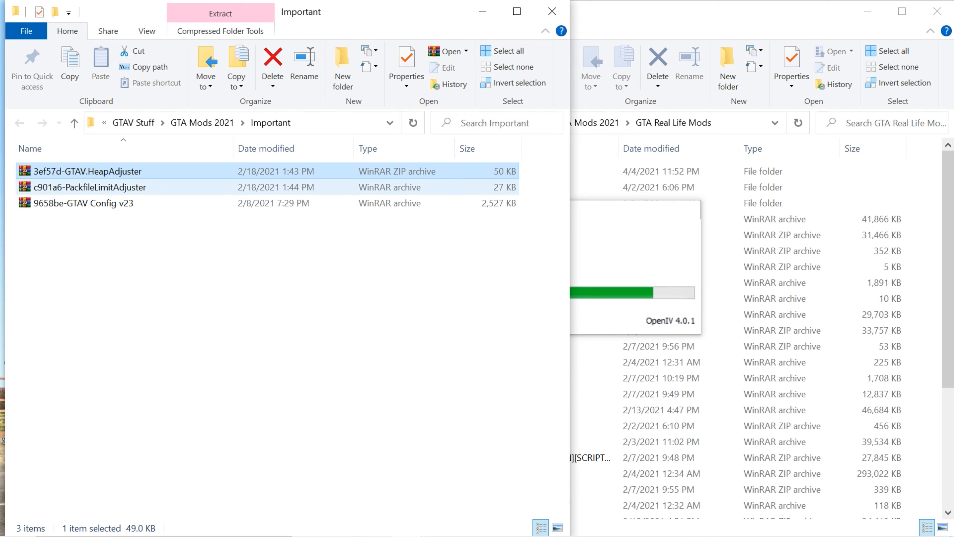
click(165, 187)
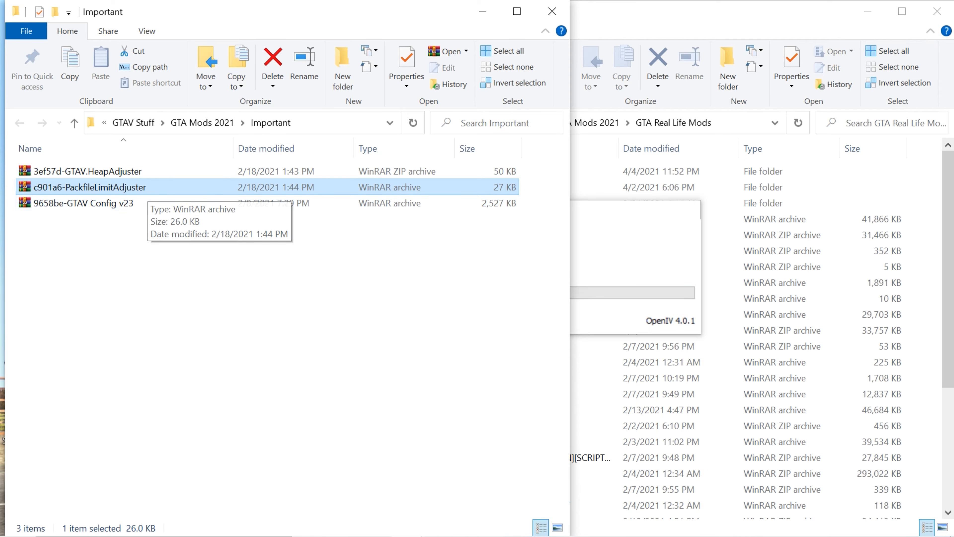
click(145, 203)
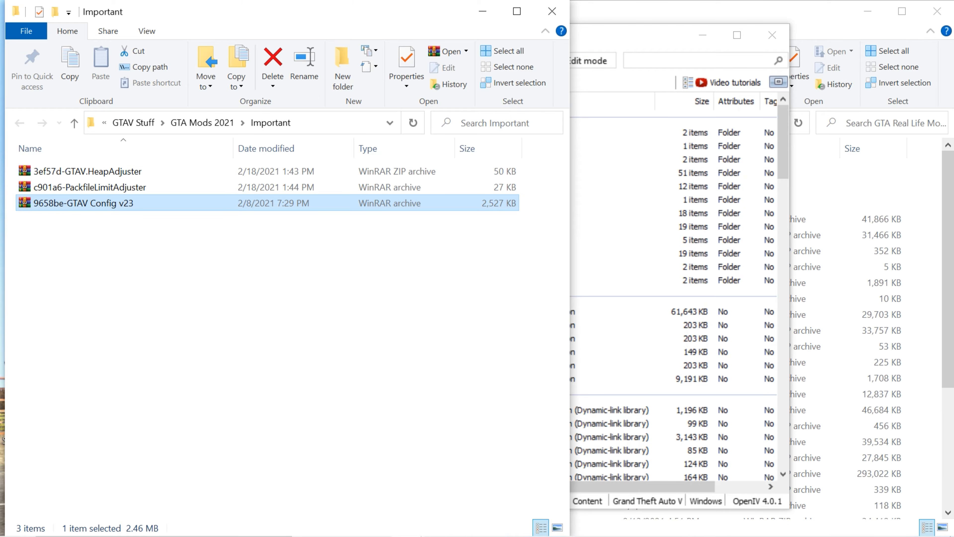
click(128, 171)
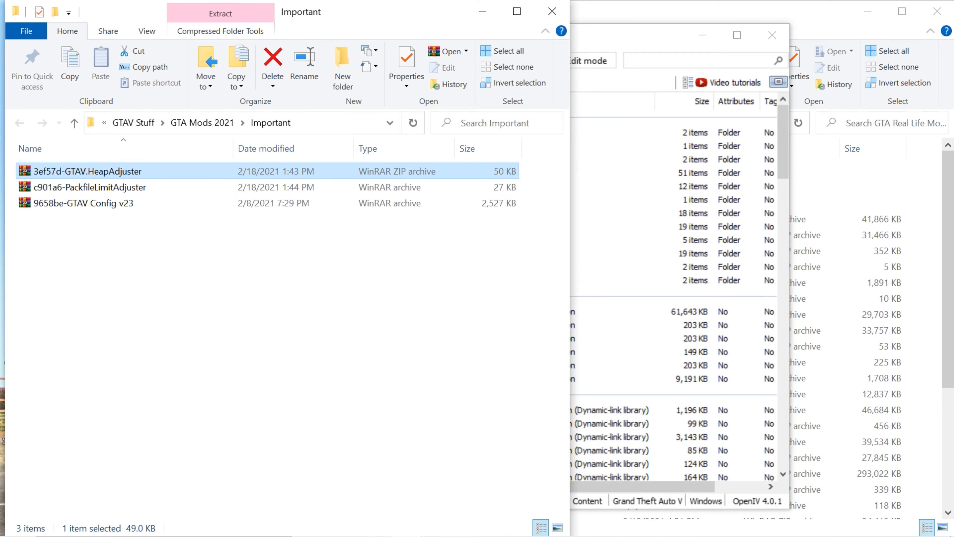
drag(111, 227, 139, 235)
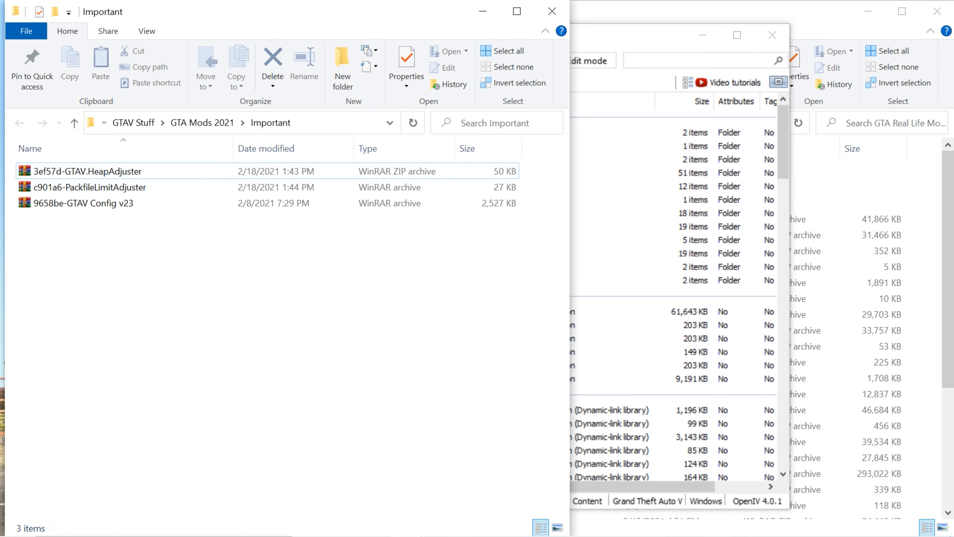
drag(101, 222, 122, 171)
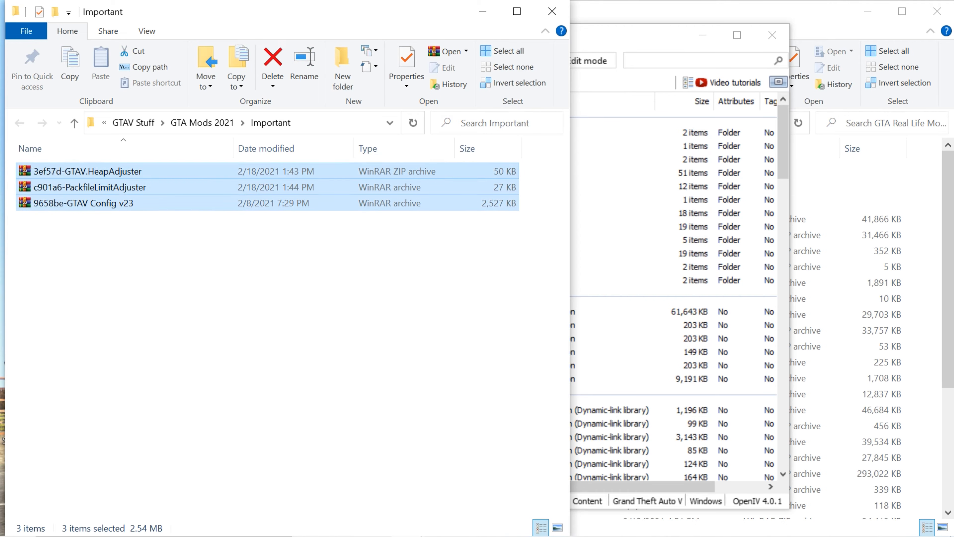
Step: Bring up the Grand Theft Auto V game folder in a maximized window and locate PackfileLimitAdjuster.asi
key(alt+Tab)
drag(362, 12, 738, 106)
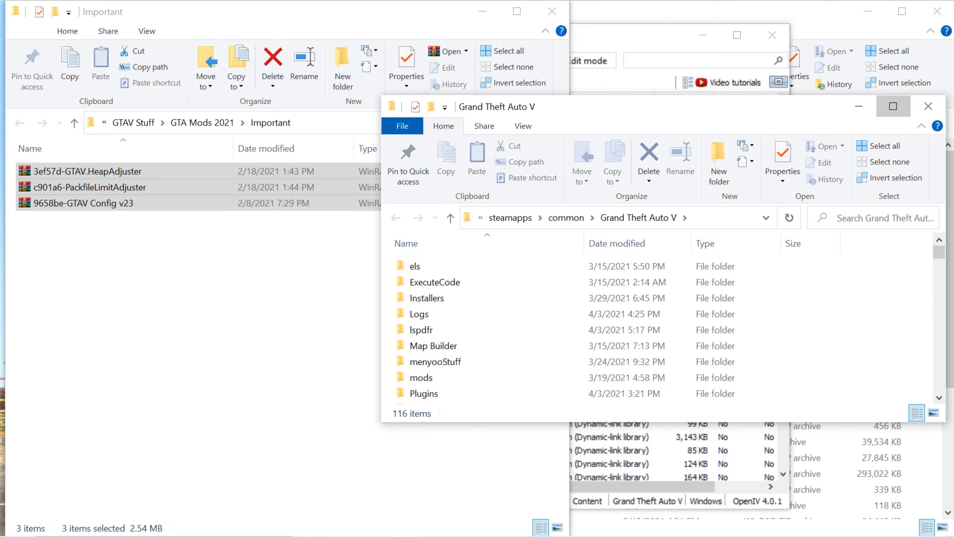
click(894, 106)
scroll(225, 352, down, 1)
scroll(226, 352, down, 17)
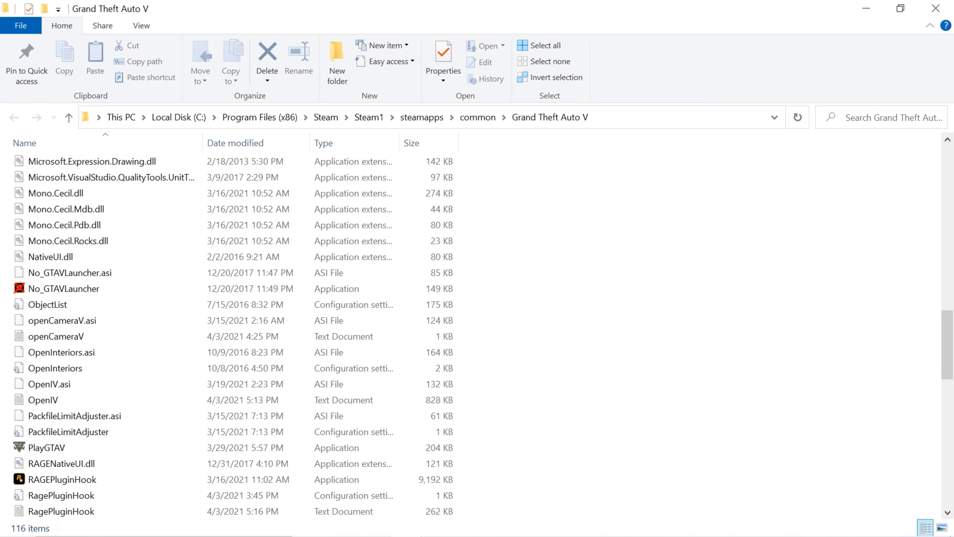
scroll(225, 352, down, 12)
scroll(226, 304, up, 16)
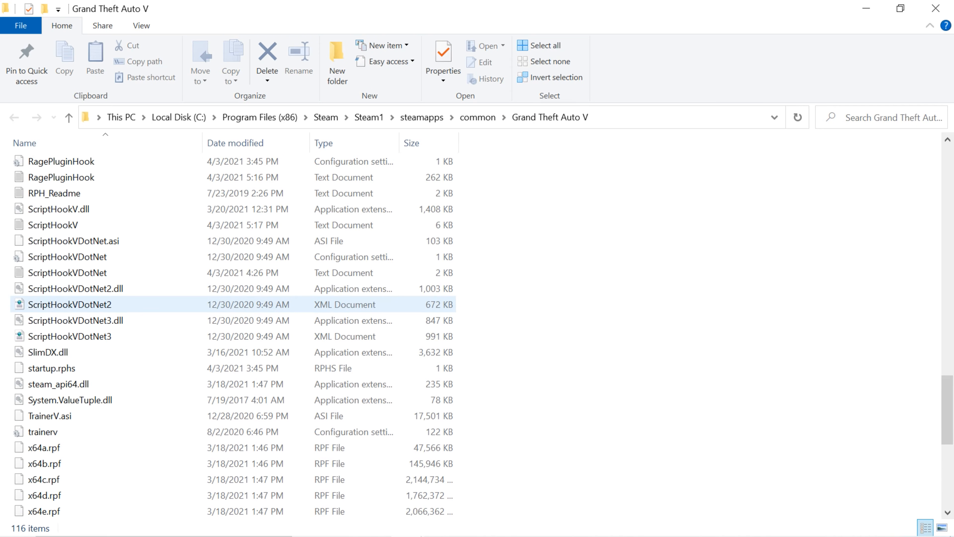
scroll(226, 273, up, 3)
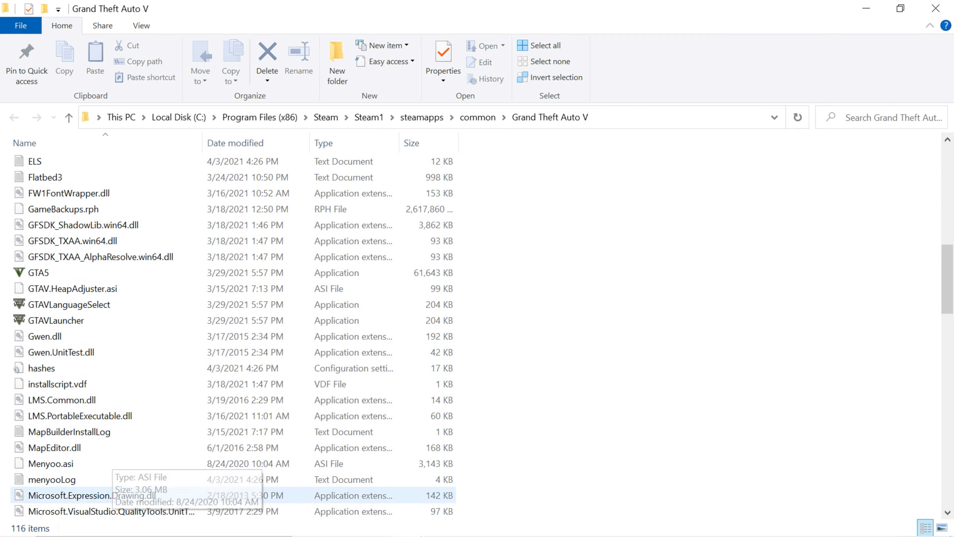
scroll(111, 488, down, 10)
click(109, 273)
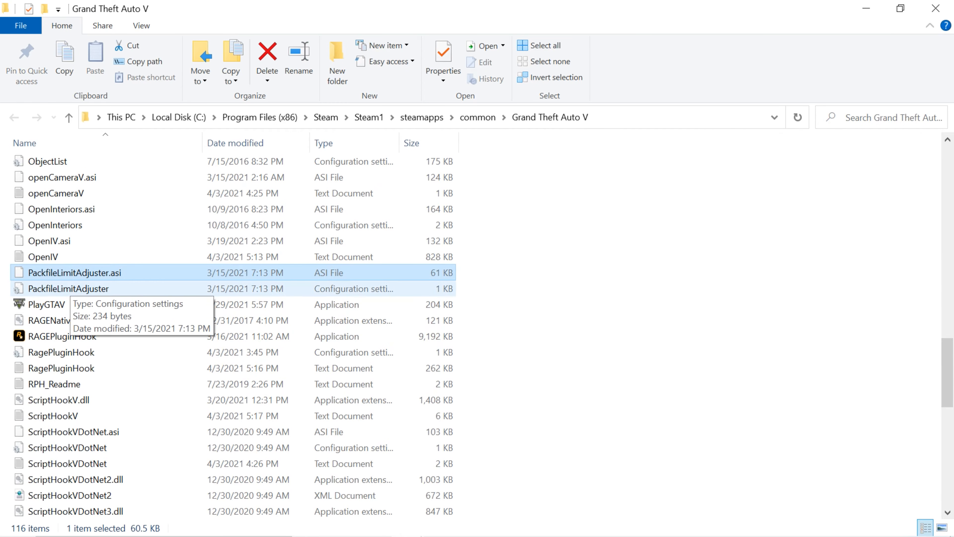
Step: View the PackfileLimitAdjuster configuration file in Notepad, check its packfile_list_size setting, and close it
double_click(211, 288)
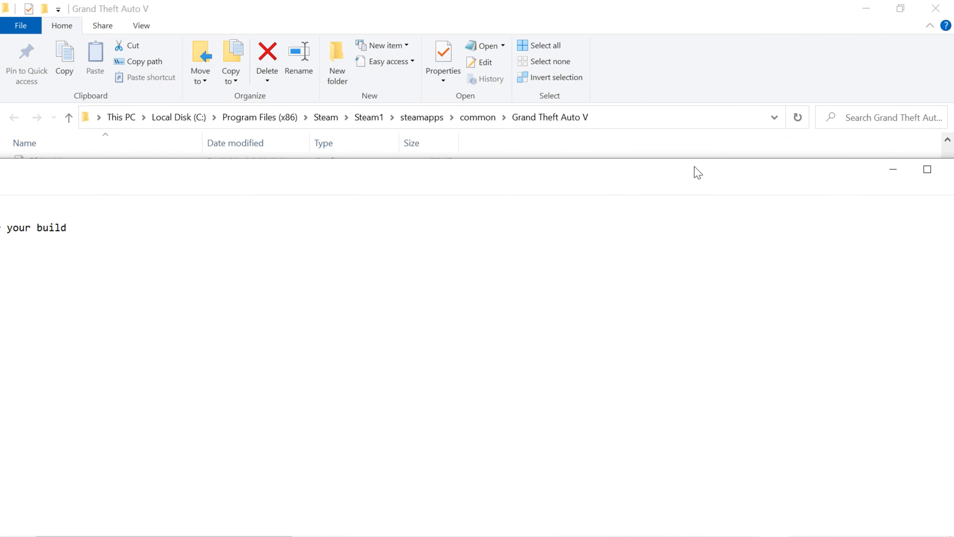
click(751, 146)
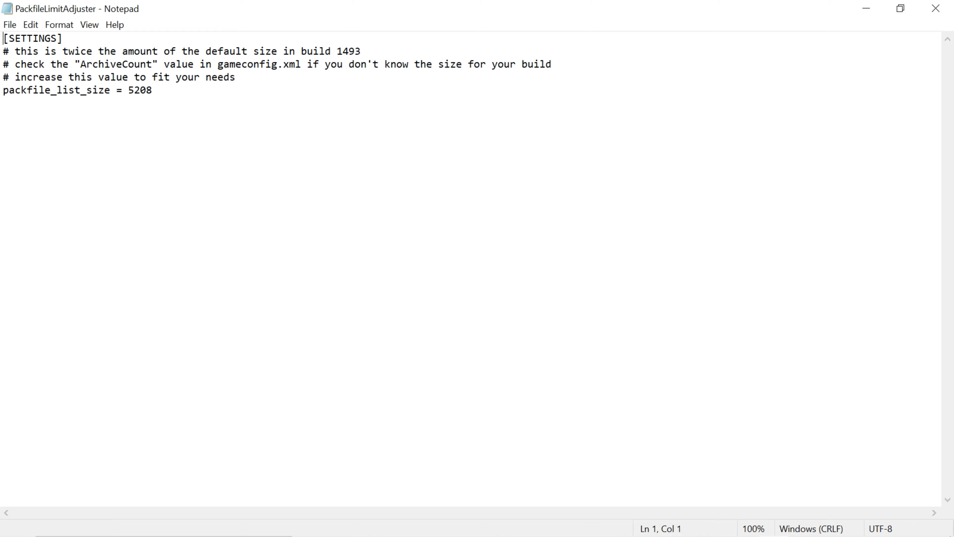
drag(263, 9, 620, 118)
click(772, 115)
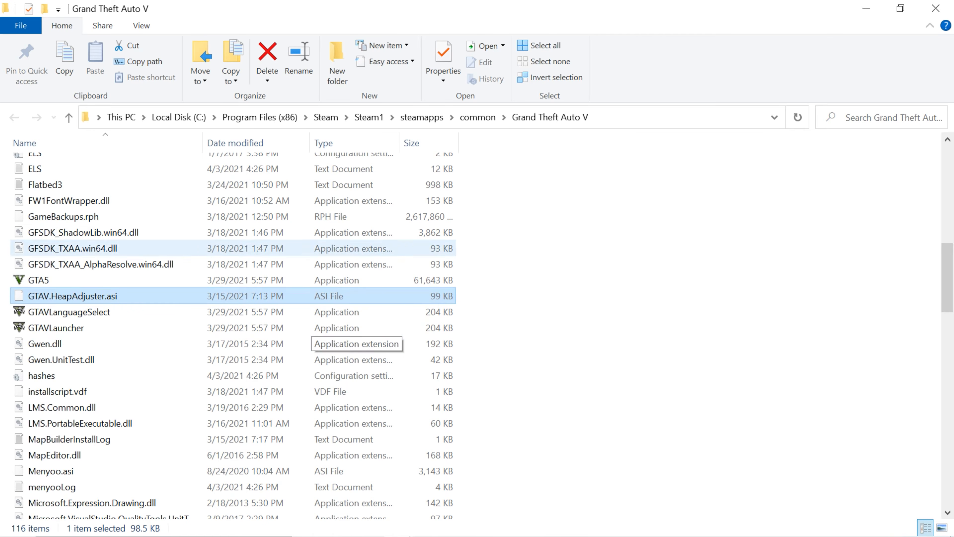
Step: Switch to OpenIV and go to the update > x64 > dlcpacks folder of the game
key(alt+Tab)
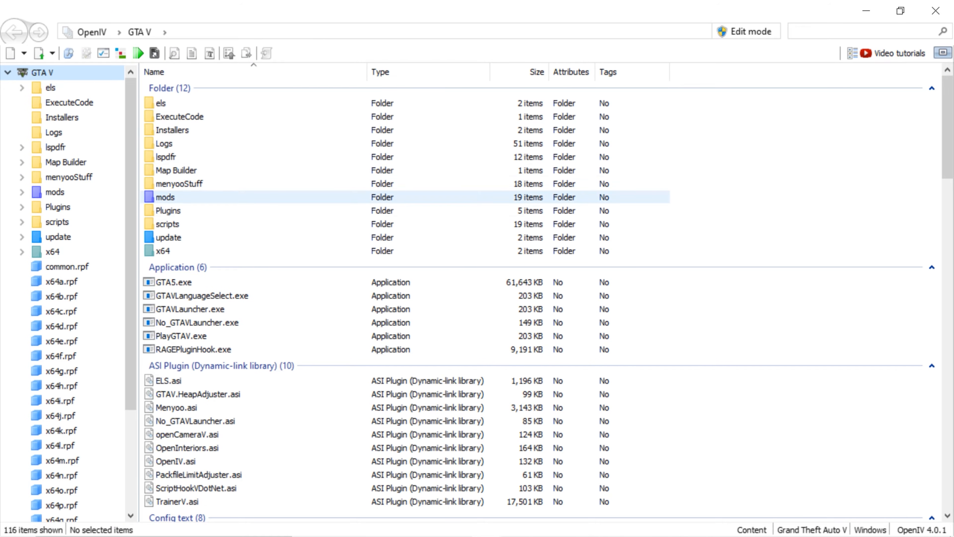
click(165, 197)
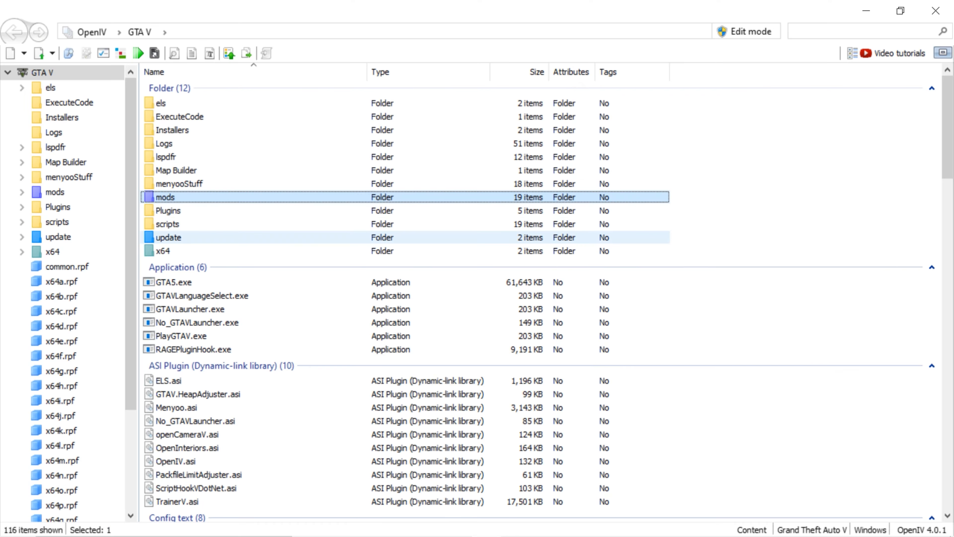
double_click(168, 237)
double_click(165, 102)
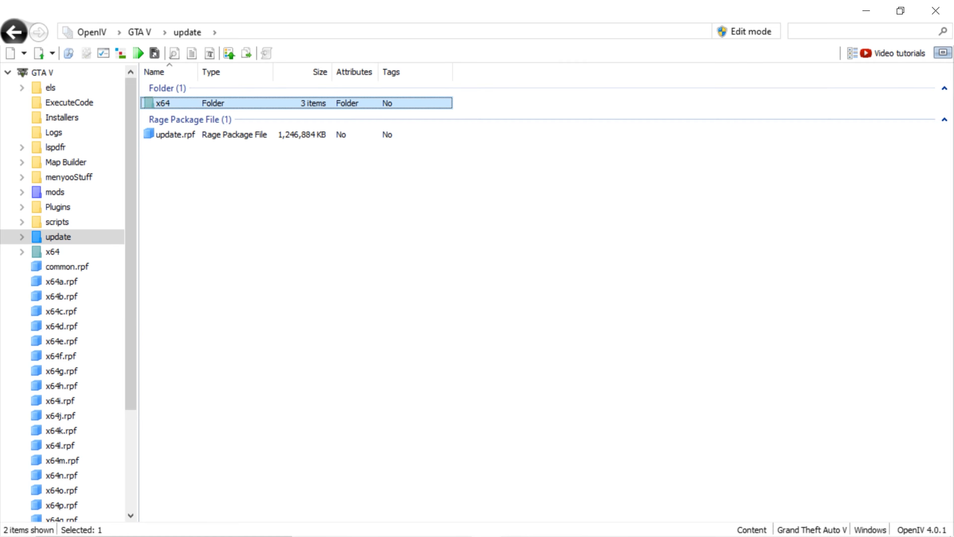
double_click(170, 117)
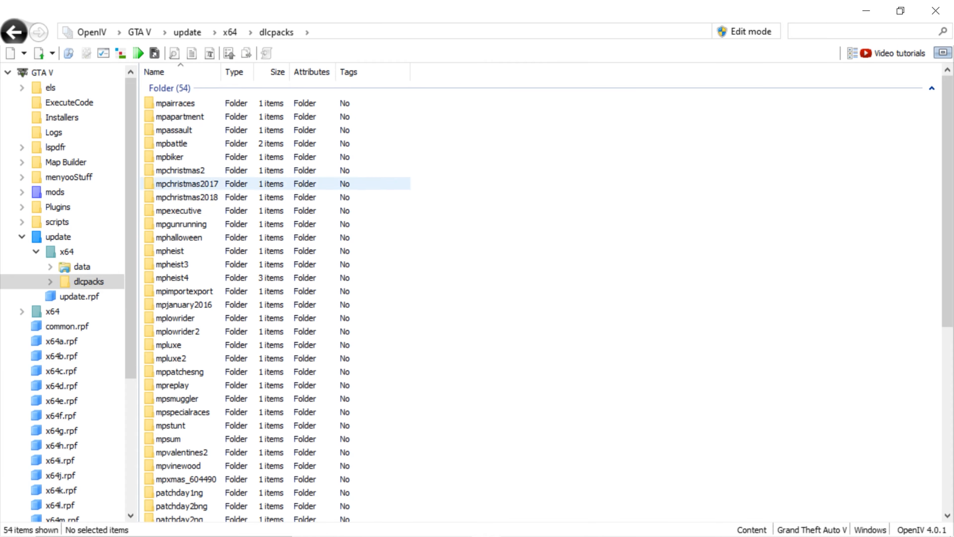
Step: Open vehicles.rpf inside patchday15ng > dlc.rpf > x64 > levels > gta5
scroll(177, 184, down, 8)
drag(432, 504, 338, 334)
click(444, 370)
double_click(263, 373)
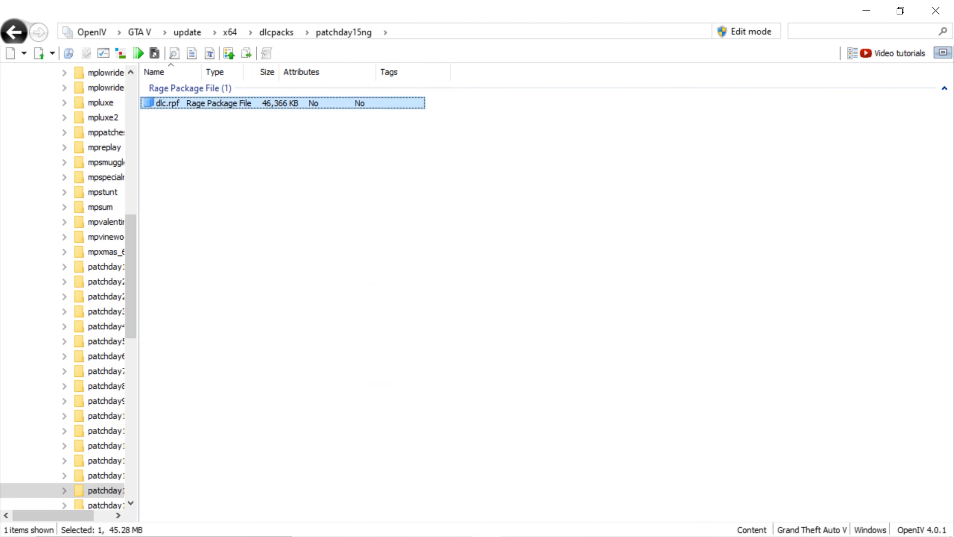
double_click(168, 103)
double_click(166, 103)
double_click(165, 117)
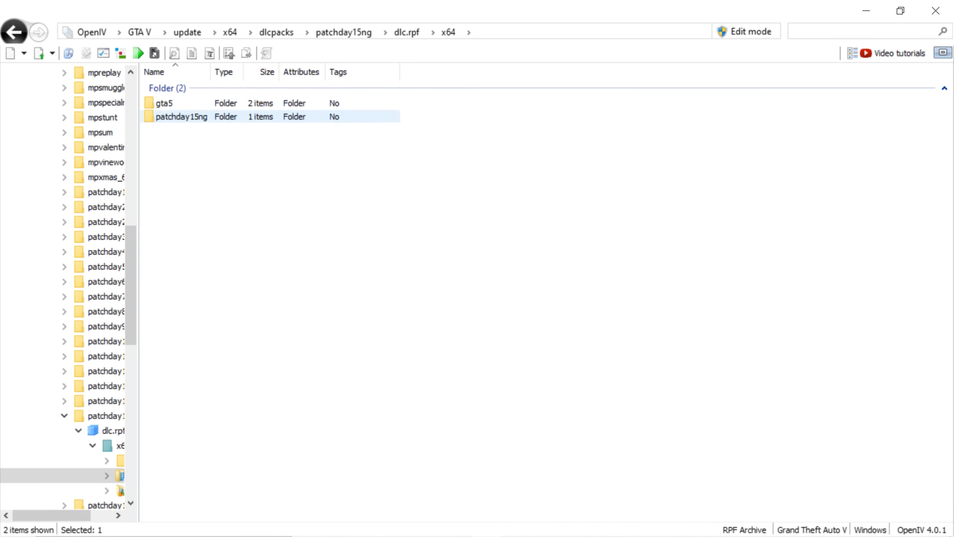
double_click(163, 103)
double_click(173, 134)
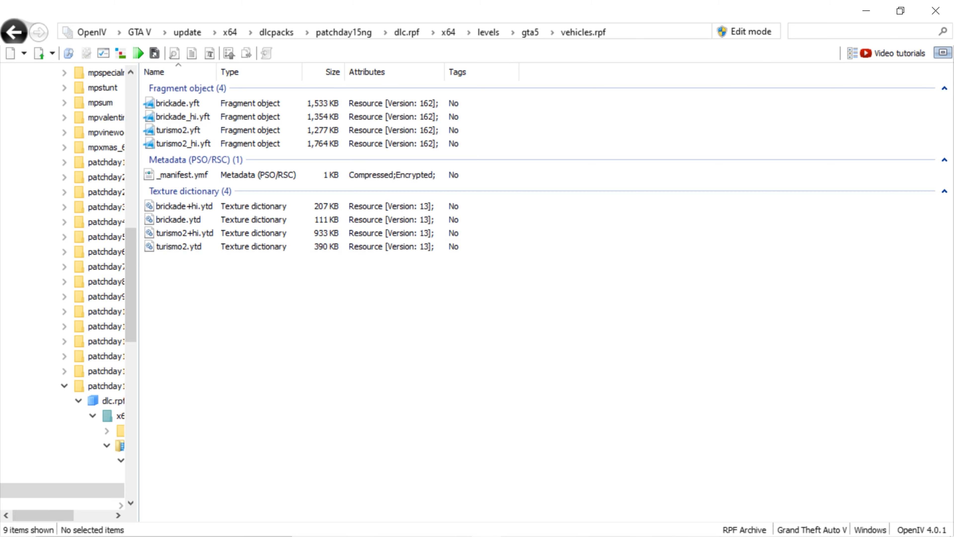
Step: Enable edit mode for the vehicles.rpf archive and accept the automatic-saving warning
click(746, 31)
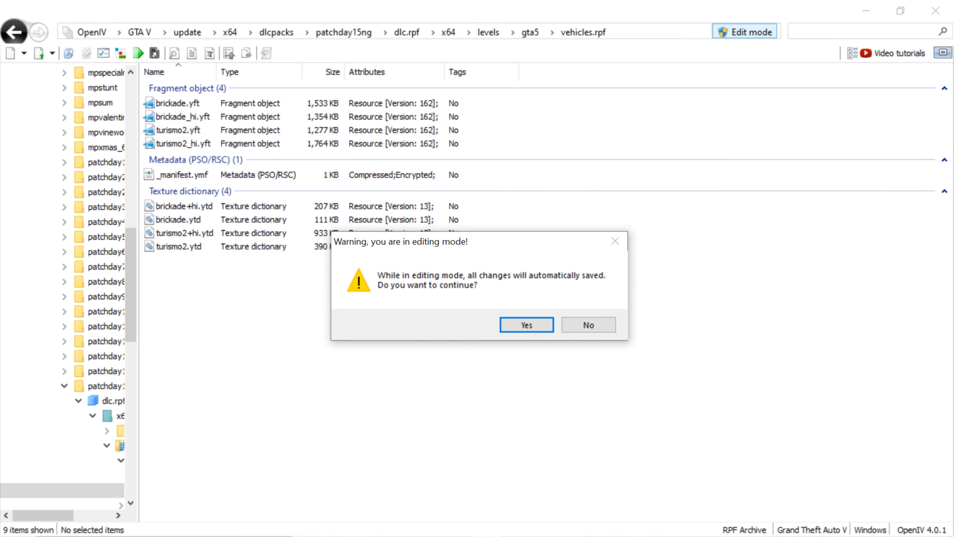
key(Return)
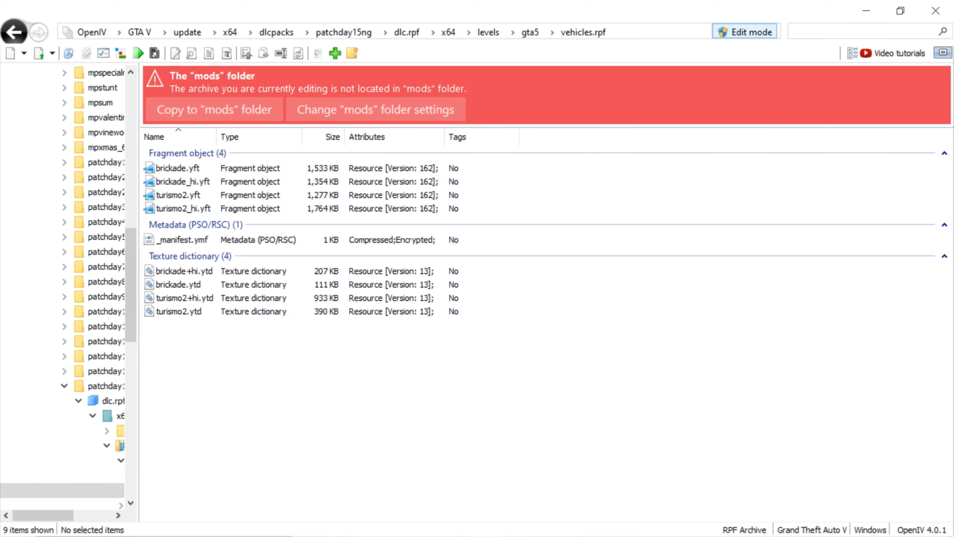
drag(240, 378, 228, 186)
click(241, 376)
drag(211, 363, 187, 178)
click(233, 361)
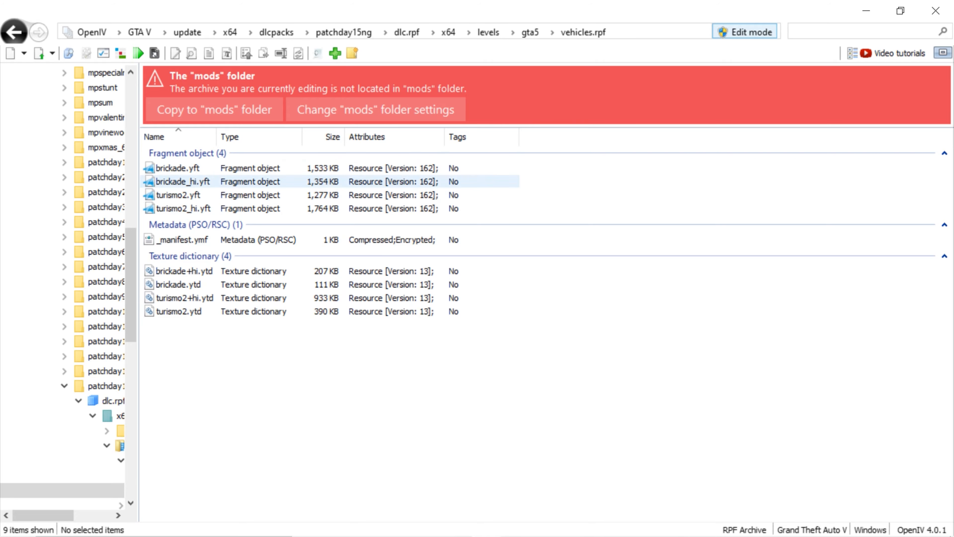
click(183, 182)
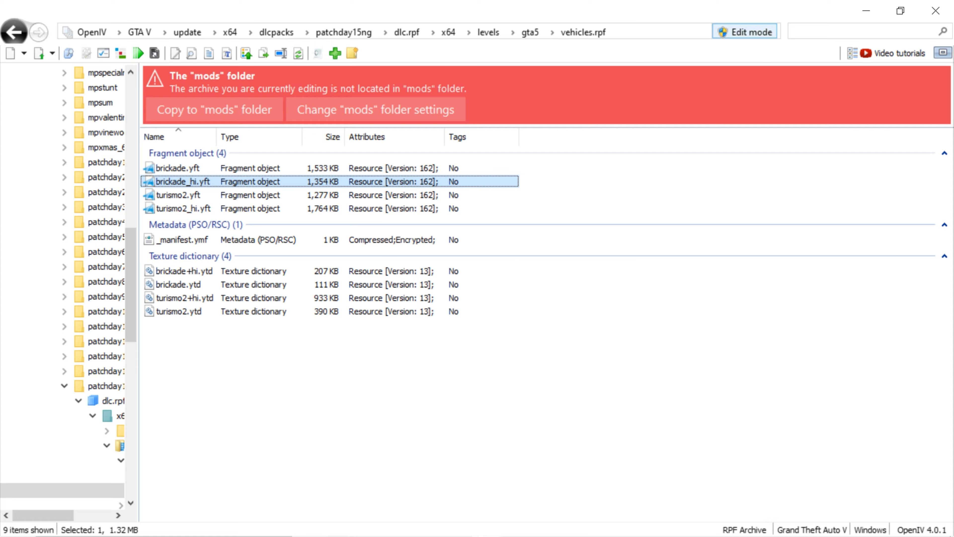
Step: Leave the vehicles.rpf archive and go back up to the game's update folder
key(BackSpace)
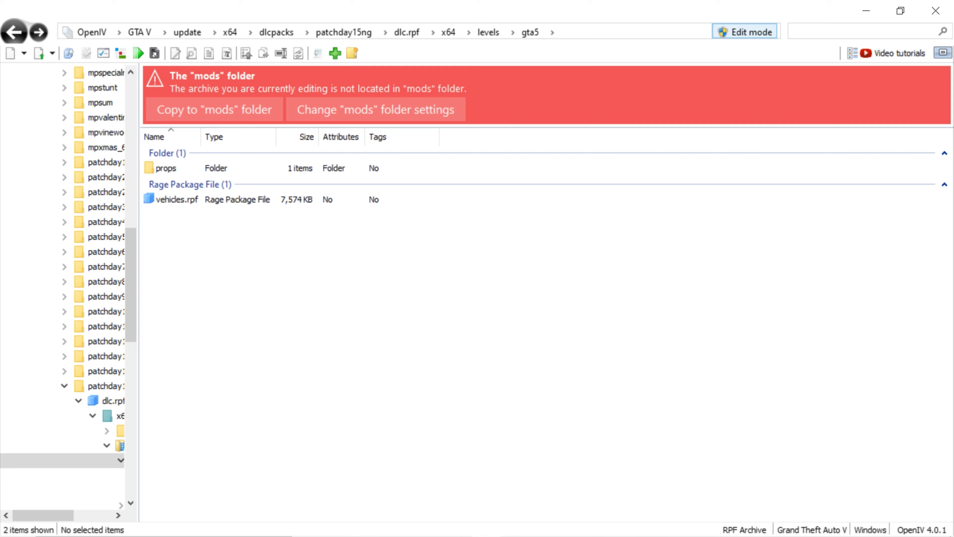
key(BackSpace)
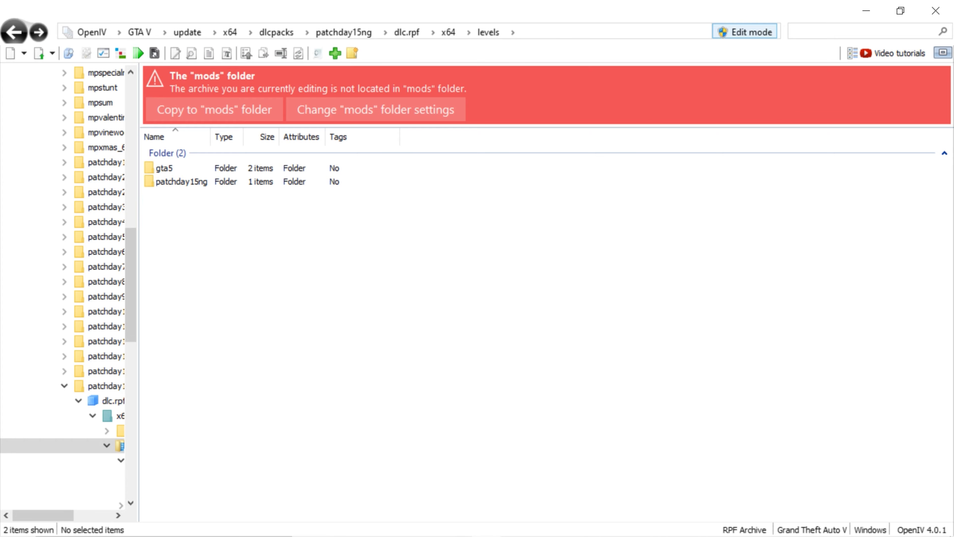
key(BackSpace)
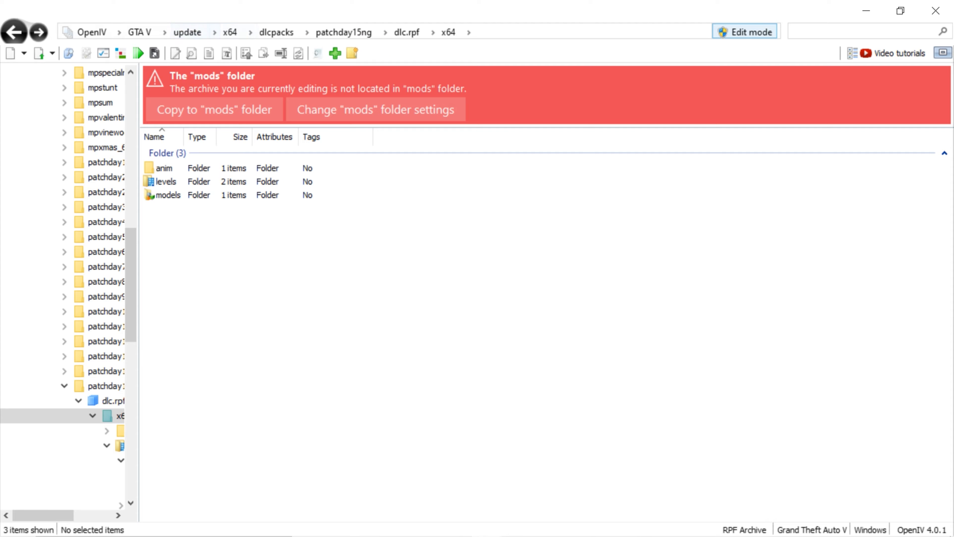
click(188, 32)
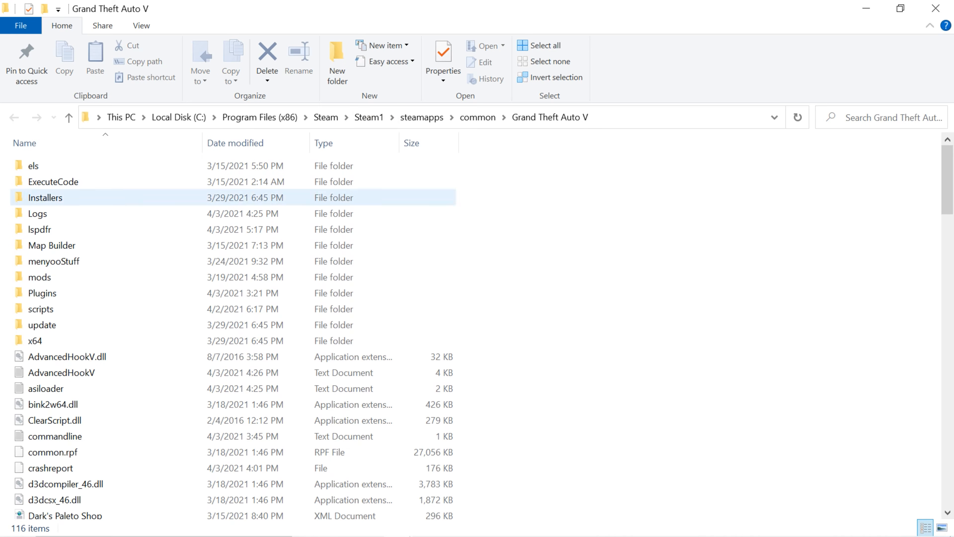
Step: Point out the update folder in the Grand Theft Auto V game directory in File Explorer
click(76, 324)
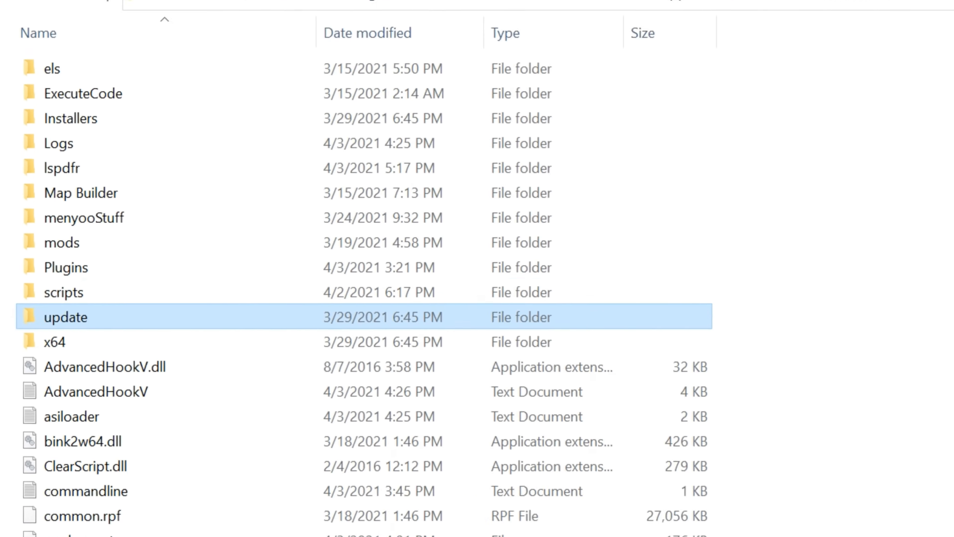
drag(702, 315, 712, 327)
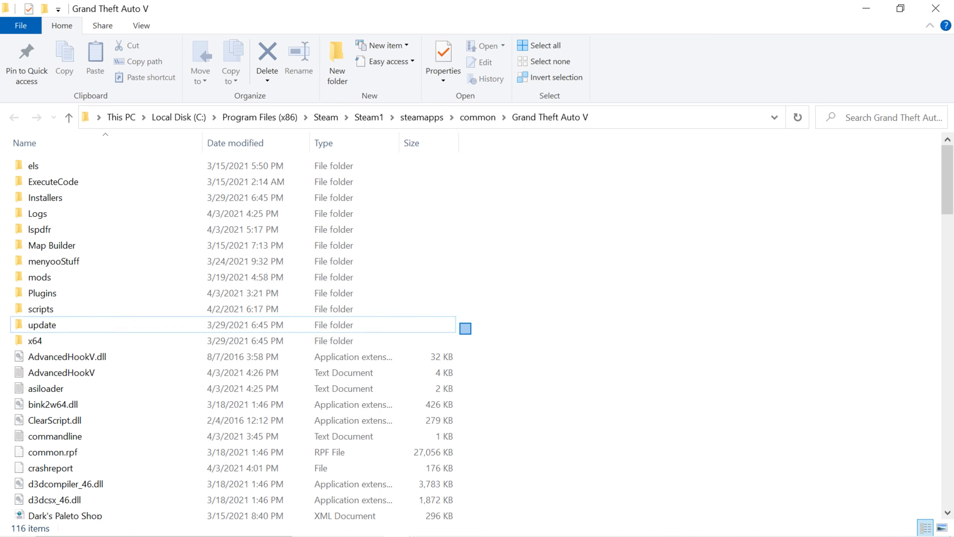
drag(472, 330, 470, 342)
right_click(433, 342)
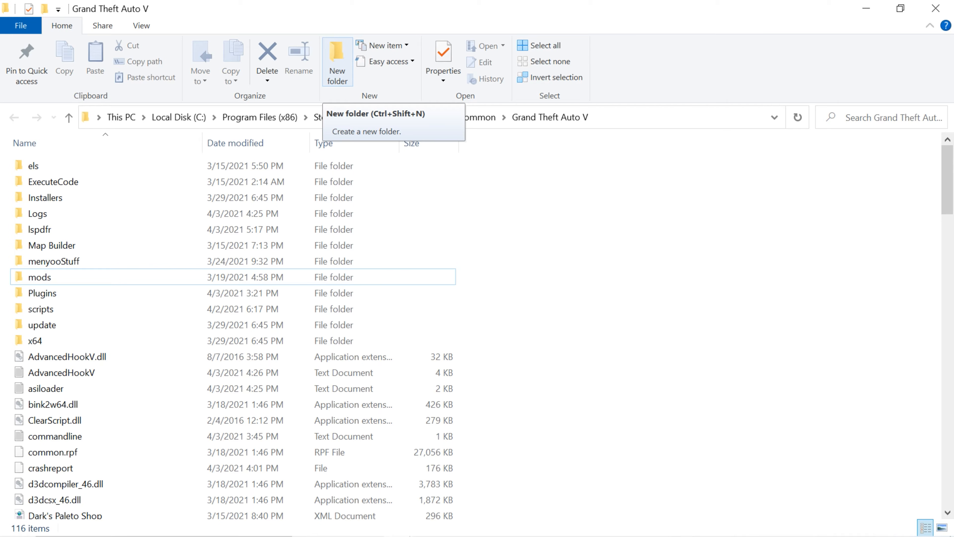
Step: Open the mods folder in the Grand Theft Auto V directory and select its update and x64 folders
double_click(113, 276)
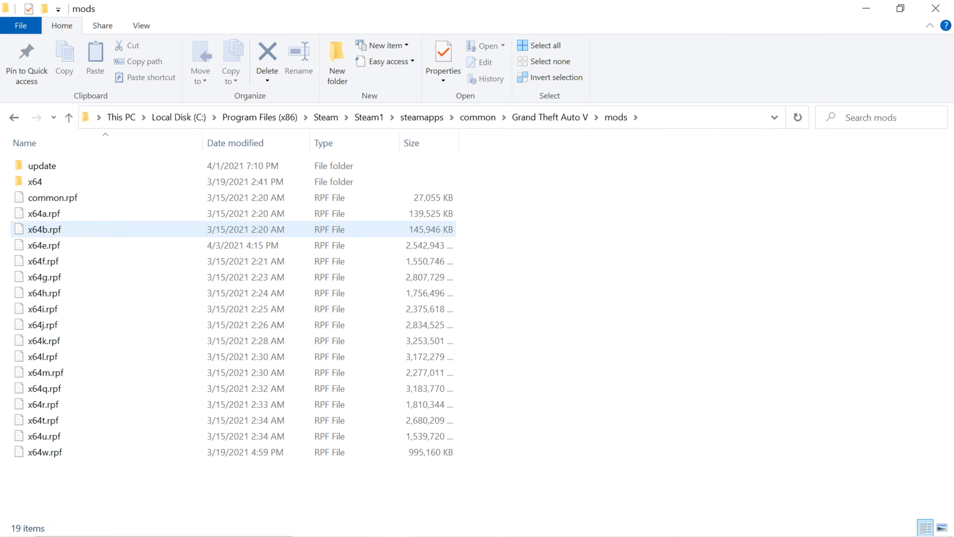
right_click(596, 193)
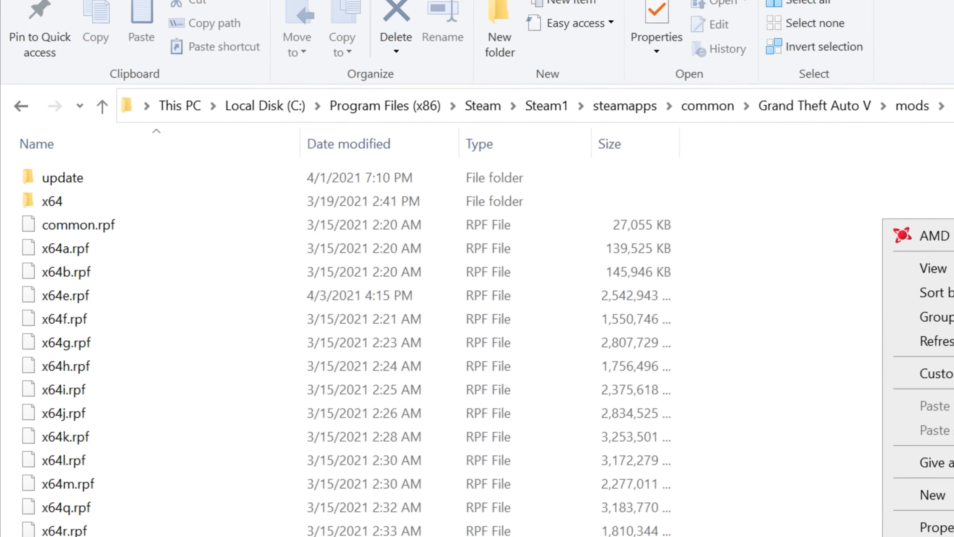
drag(526, 161, 447, 185)
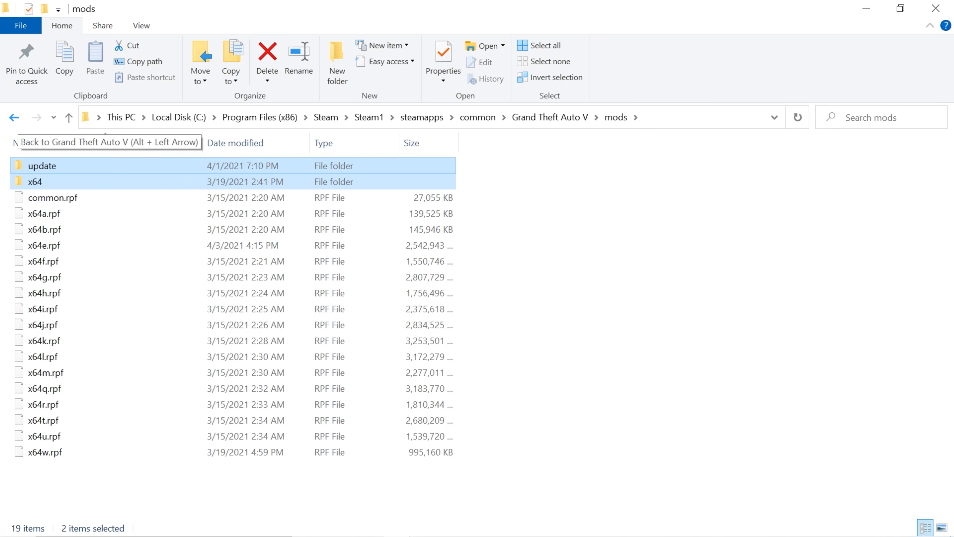
Step: Return to the Grand Theft Auto V folder and look through its files and archives
click(14, 116)
scroll(150, 338, down, 4)
scroll(127, 387, up, 3)
scroll(171, 371, down, 7)
scroll(173, 370, down, 6)
scroll(173, 338, up, 13)
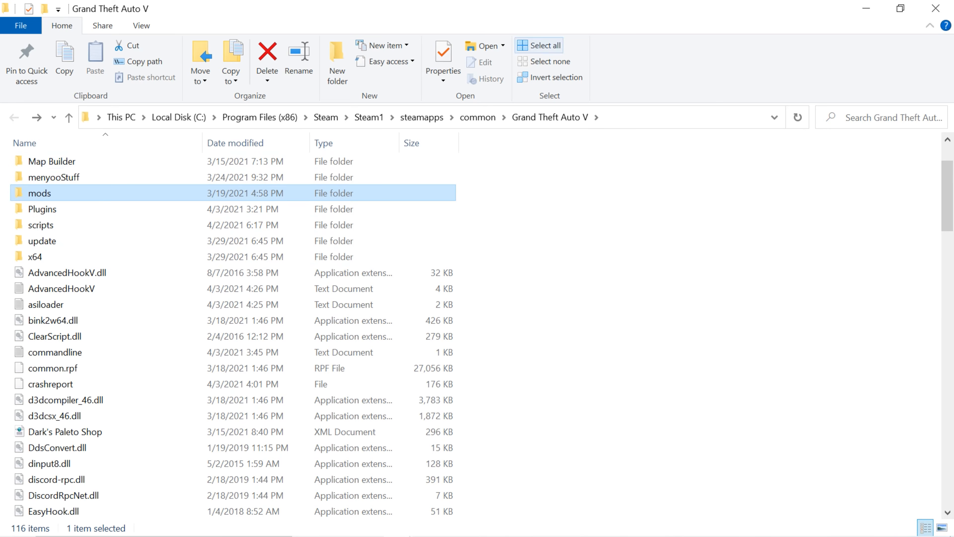
Step: Switch to OpenIV, open mods > update > update.rpf > common > data and select gameconfig.xml
click(866, 8)
click(184, 32)
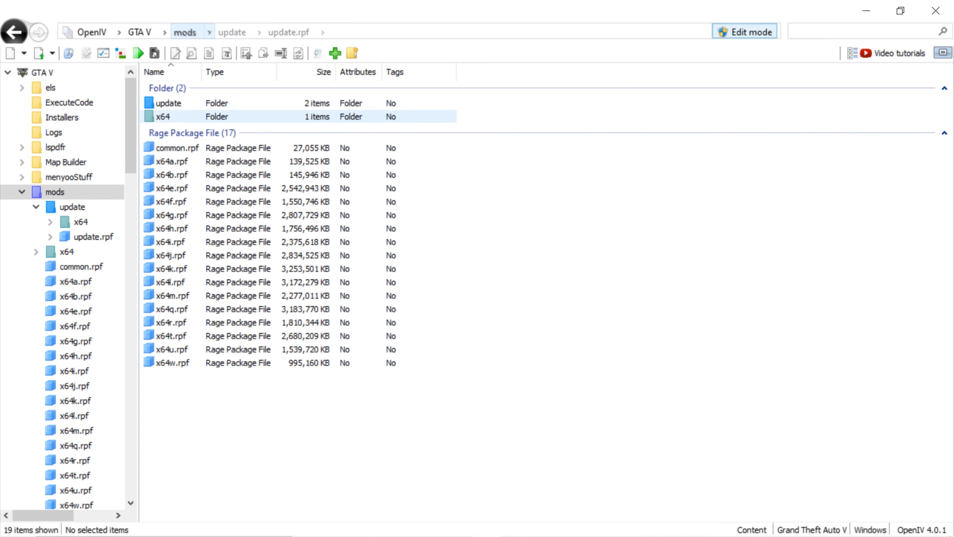
click(168, 102)
double_click(168, 103)
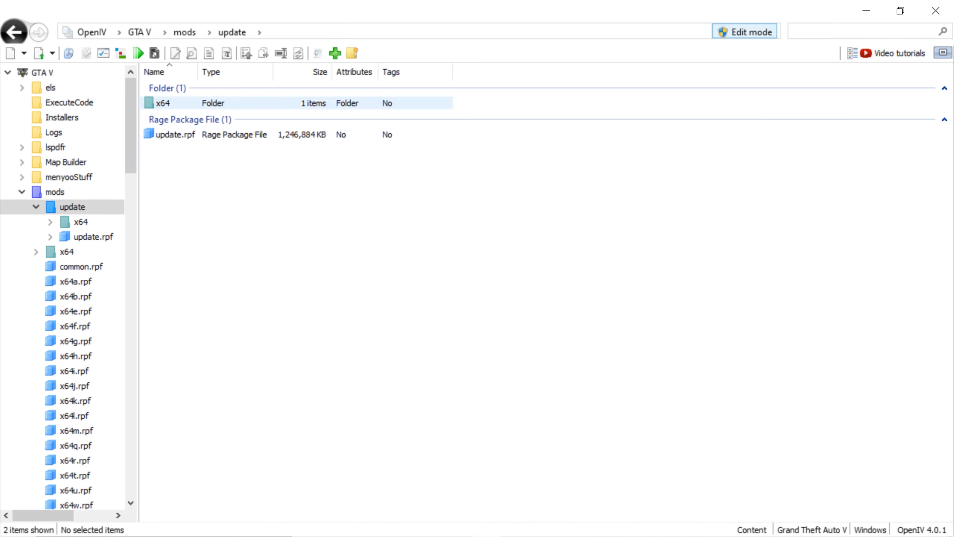
double_click(170, 134)
double_click(168, 103)
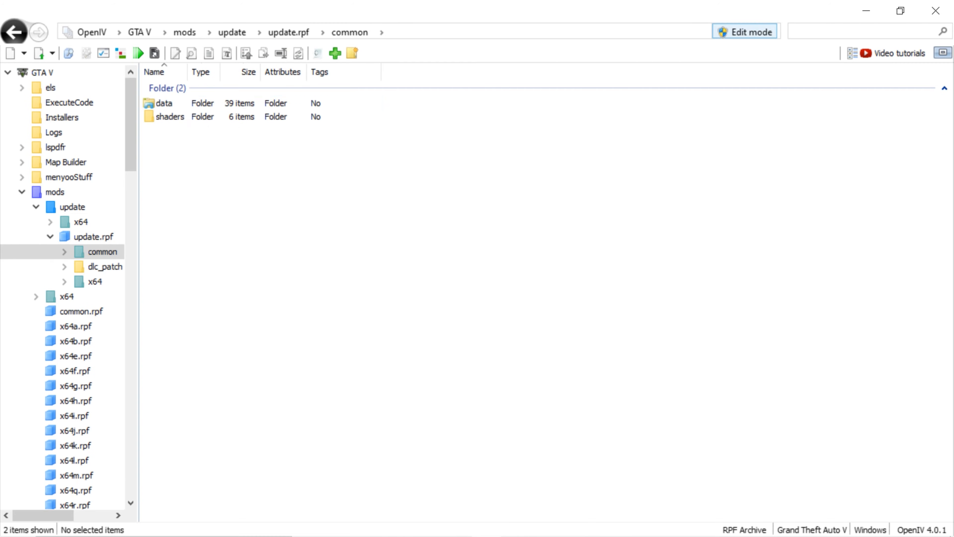
double_click(168, 103)
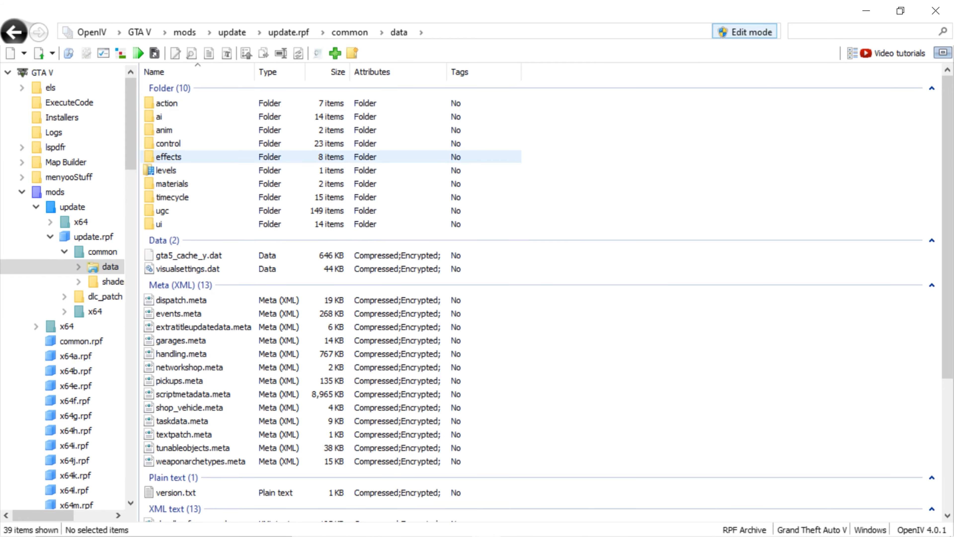
scroll(188, 301, down, 5)
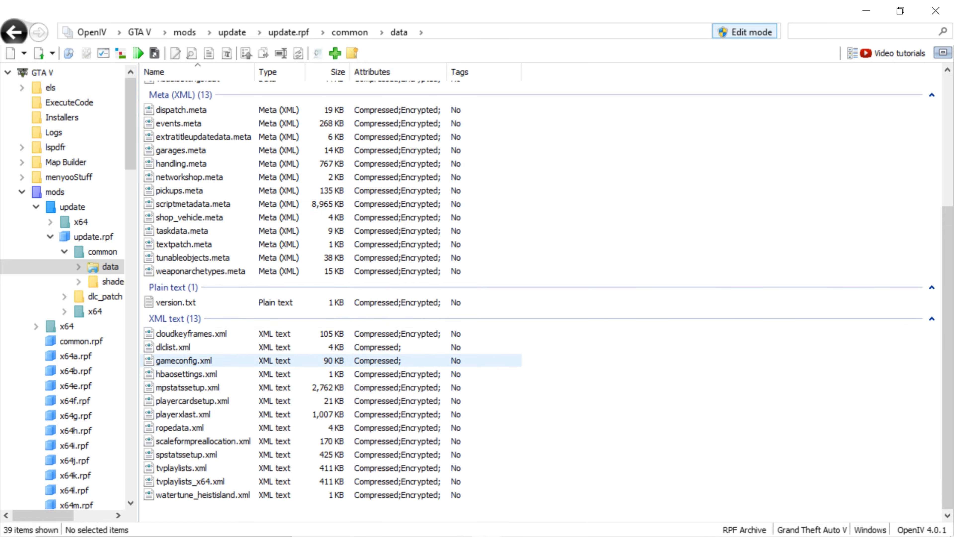
click(185, 360)
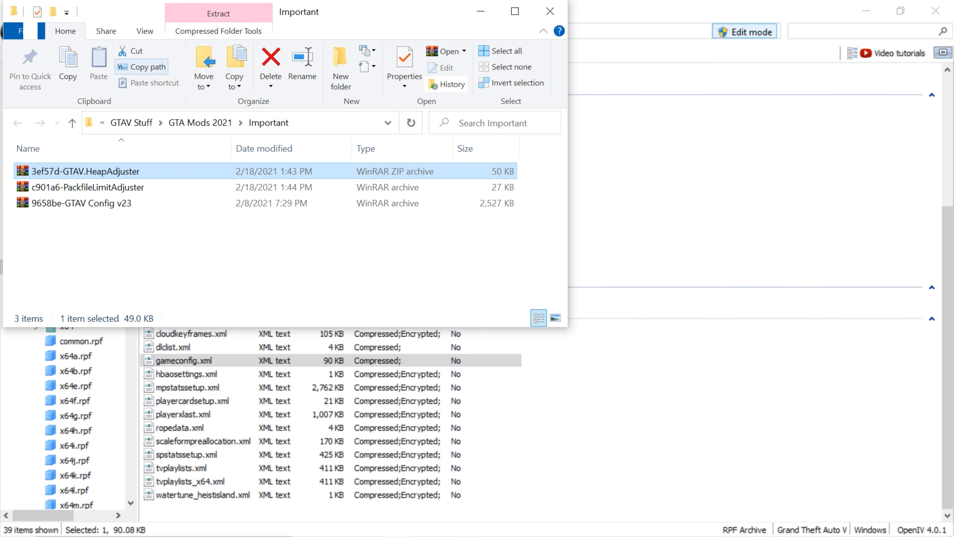
Step: Open the 9658be-GTAV Config v23 archive from the Important folder in a maximized window and dismiss the WinRAR purchase reminder
drag(308, 12, 612, 44)
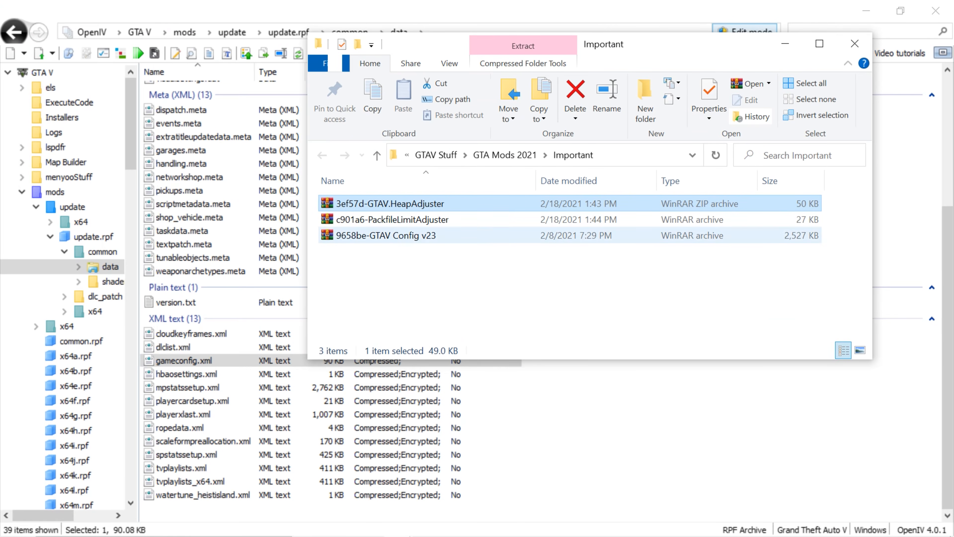
click(413, 236)
double_click(413, 236)
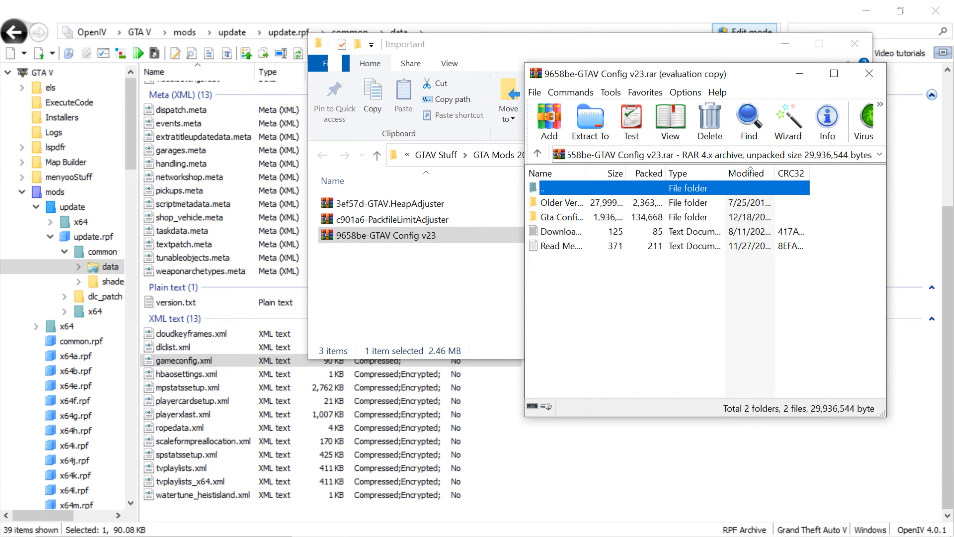
click(834, 73)
click(557, 259)
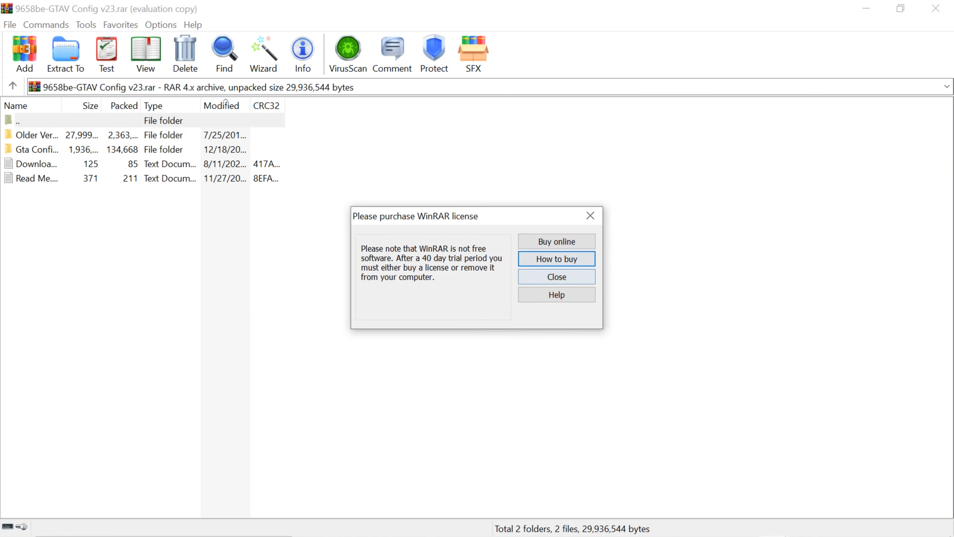
key(Escape)
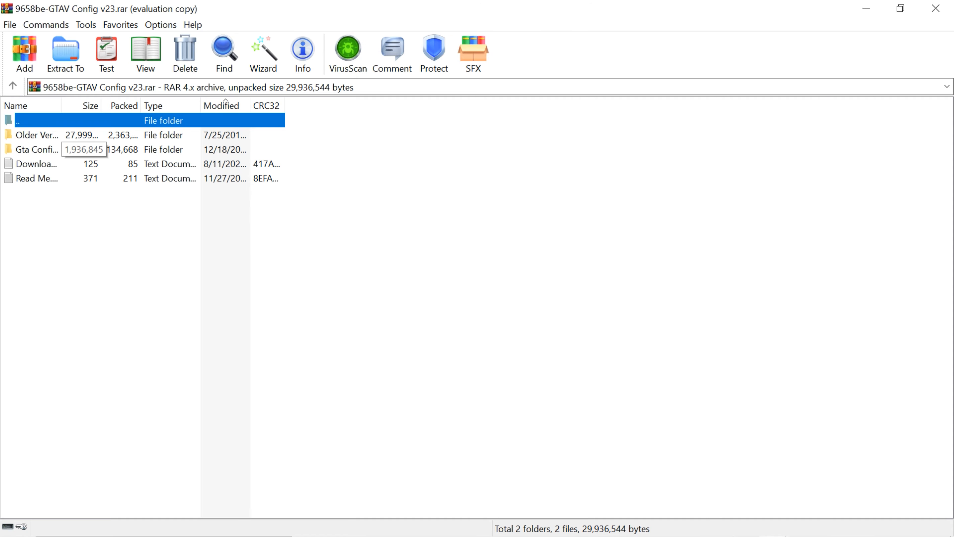
Step: Open the Read Me text file in the config archive and maximize it for reading
drag(312, 151, 259, 129)
double_click(37, 178)
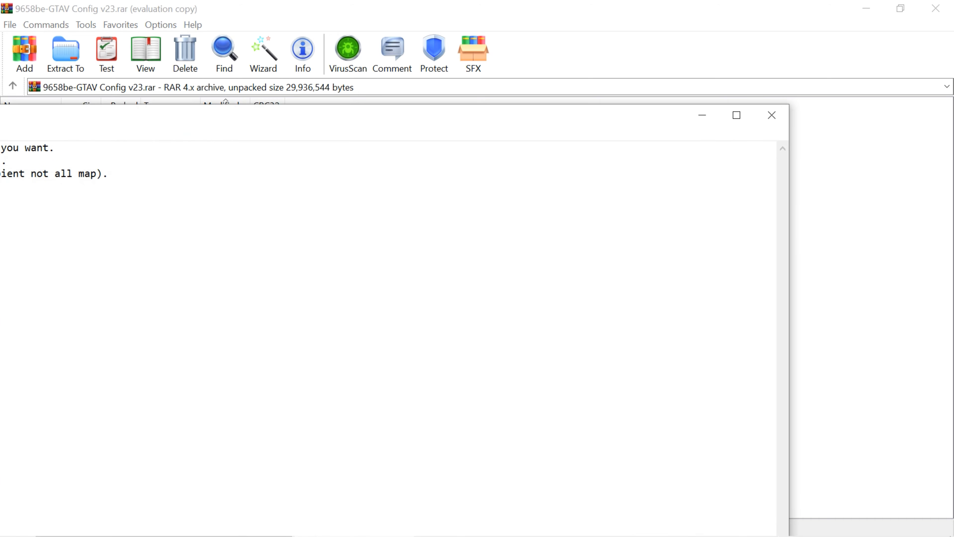
click(737, 115)
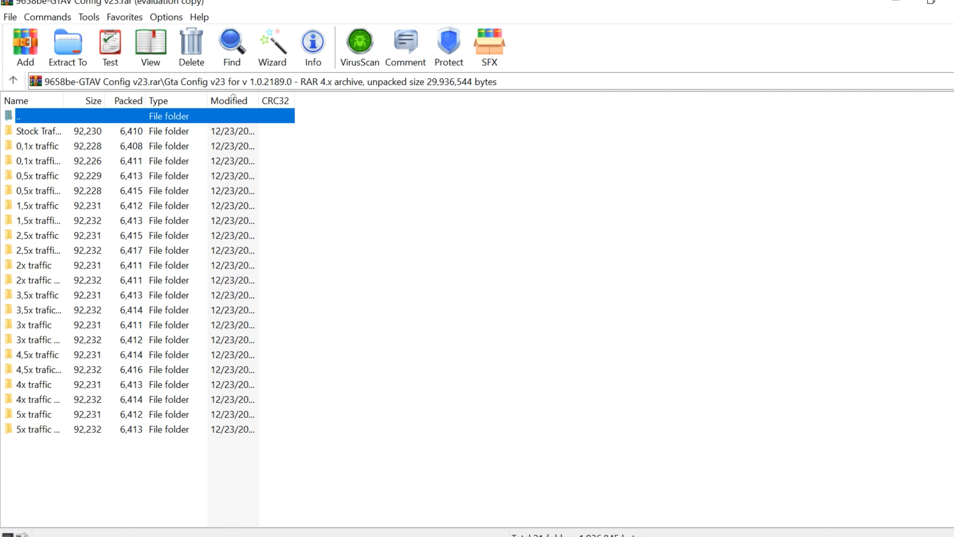
Step: Open the Stock Traffic (Means Gta base) folder in the config archive and select its gameconfig file alongside OpenIV's data folder
click(38, 131)
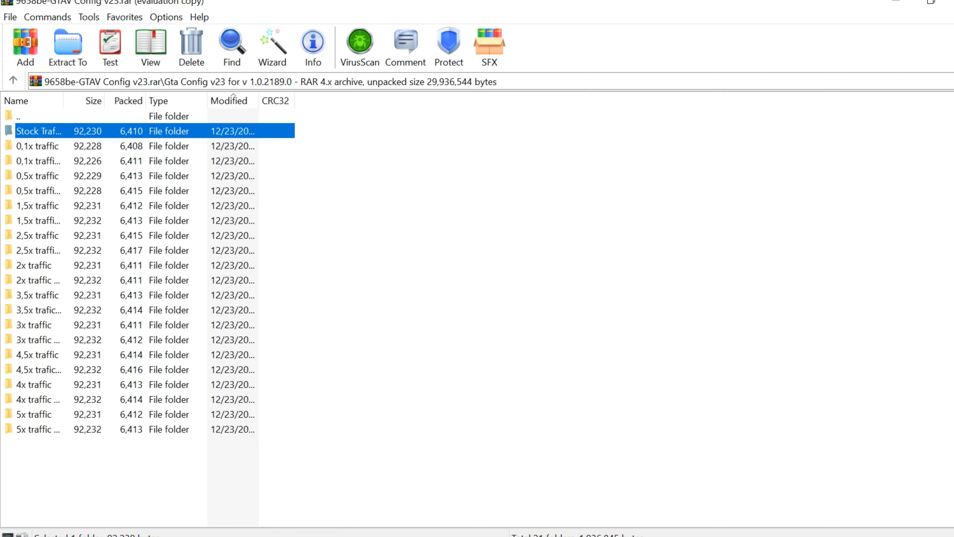
click(38, 161)
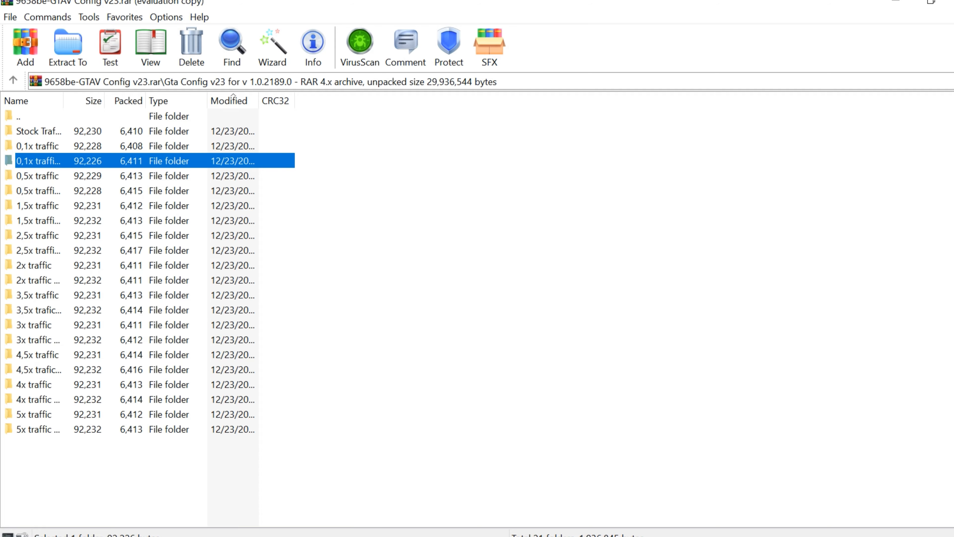
click(38, 131)
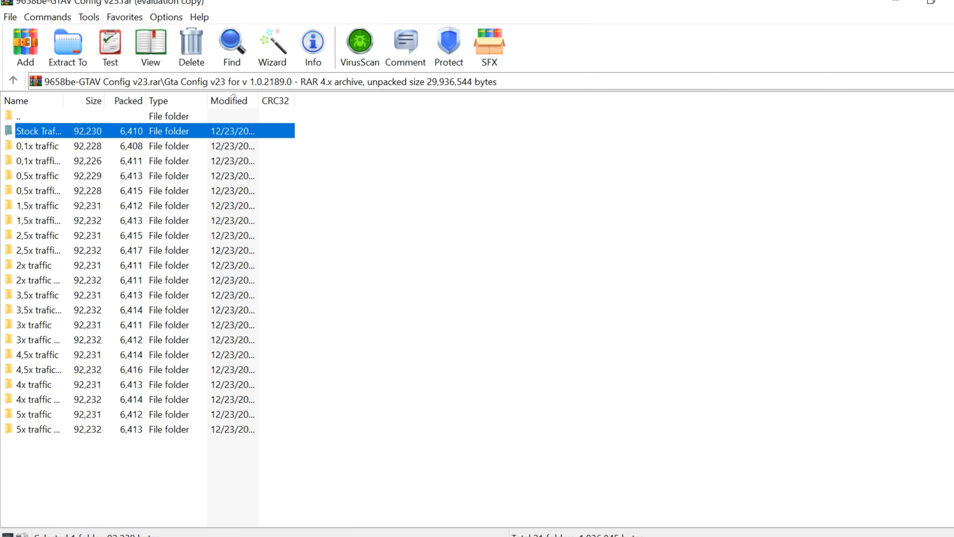
key(Return)
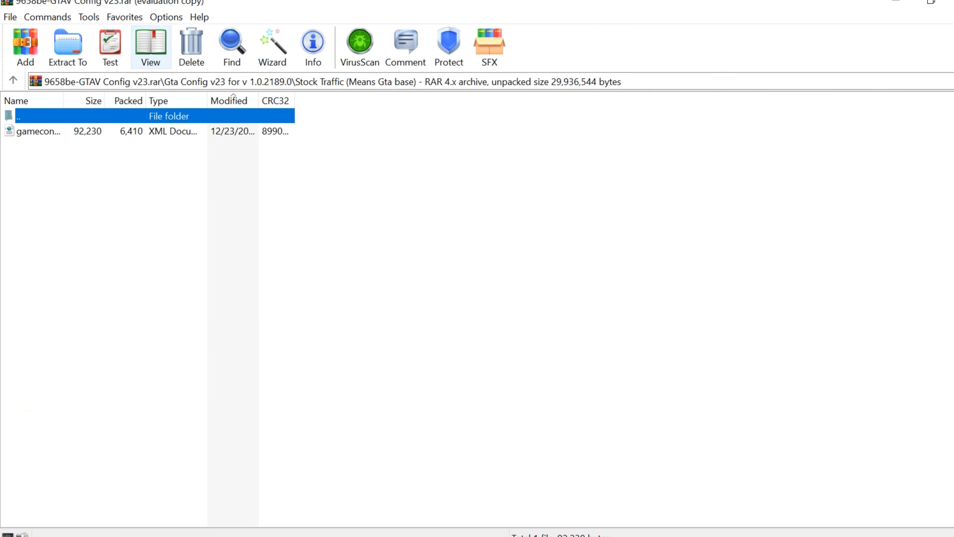
drag(315, 1, 679, 103)
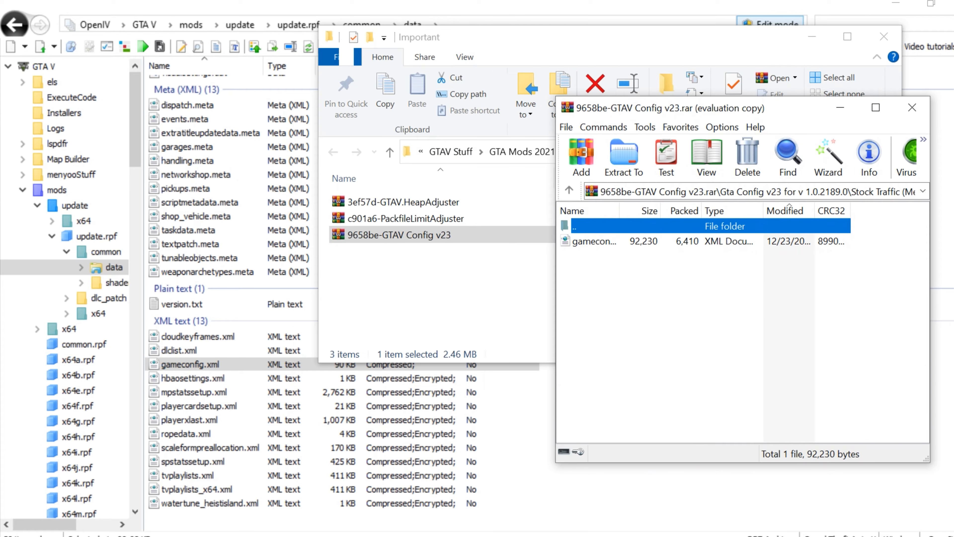
click(595, 241)
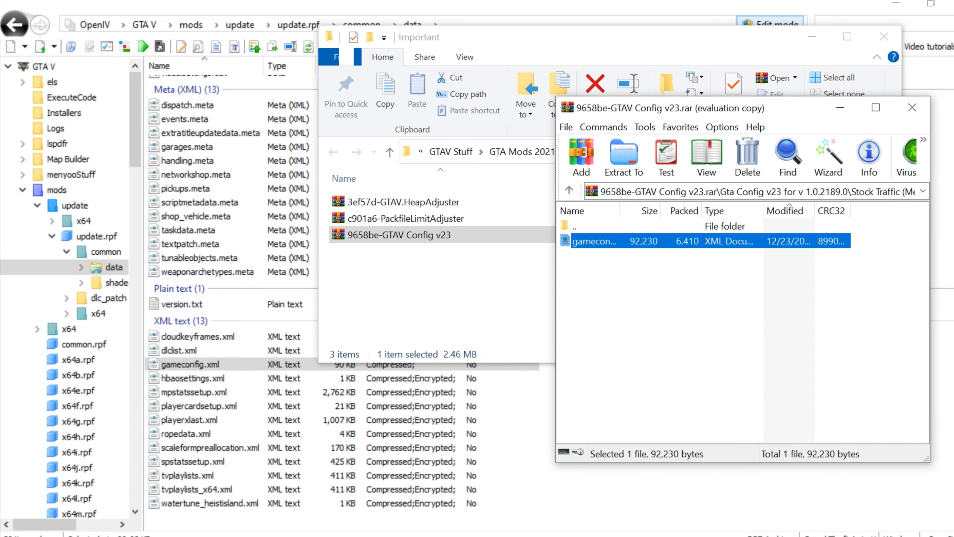
Step: Close the config archive and look through the mod files and folders in GTA Mods 2021, including Backup
key(alt+F4)
click(522, 152)
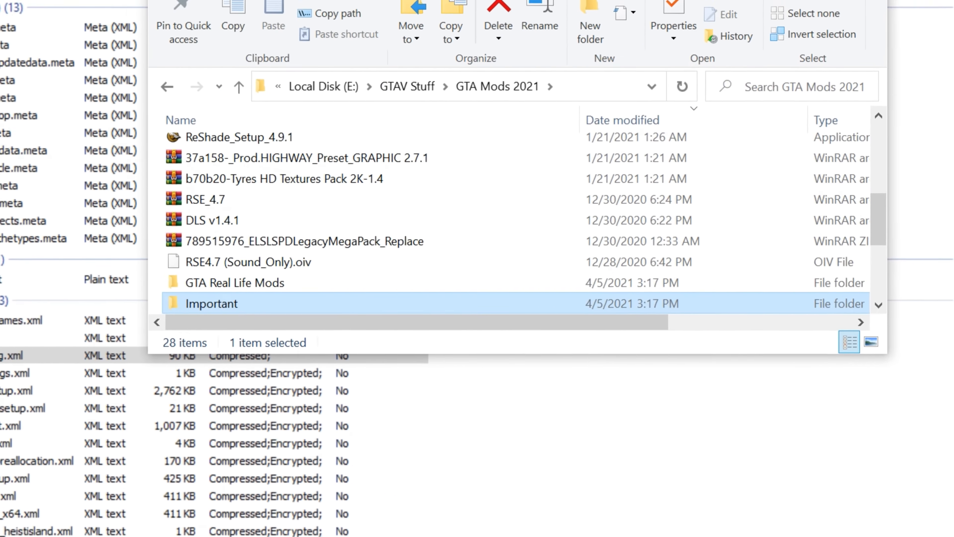
key(super+shift+Up)
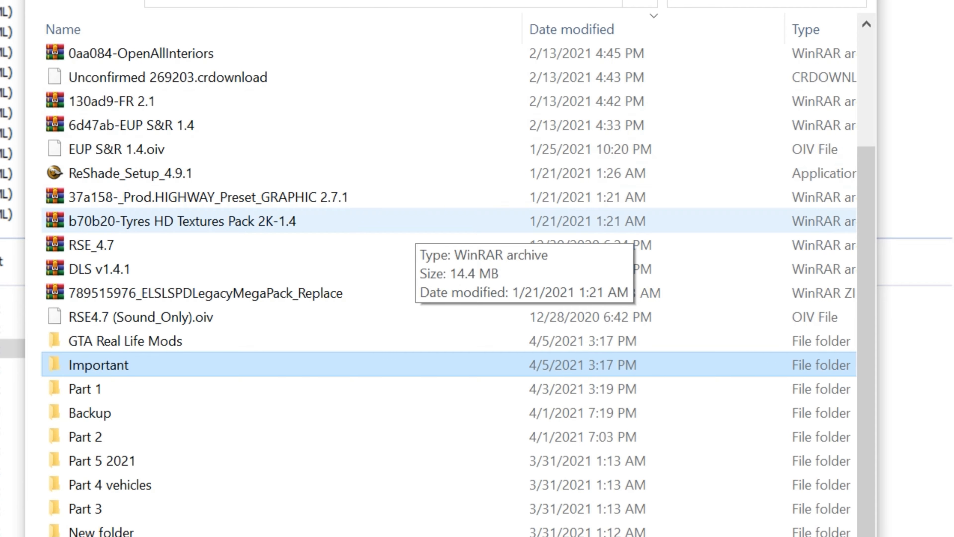
scroll(414, 376, up, 2)
scroll(414, 380, down, 2)
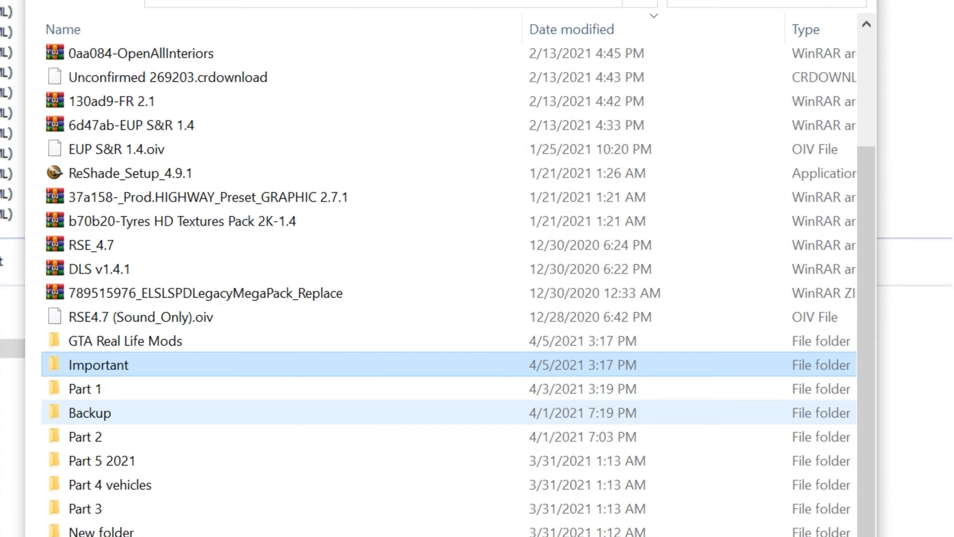
mouse_move(231, 412)
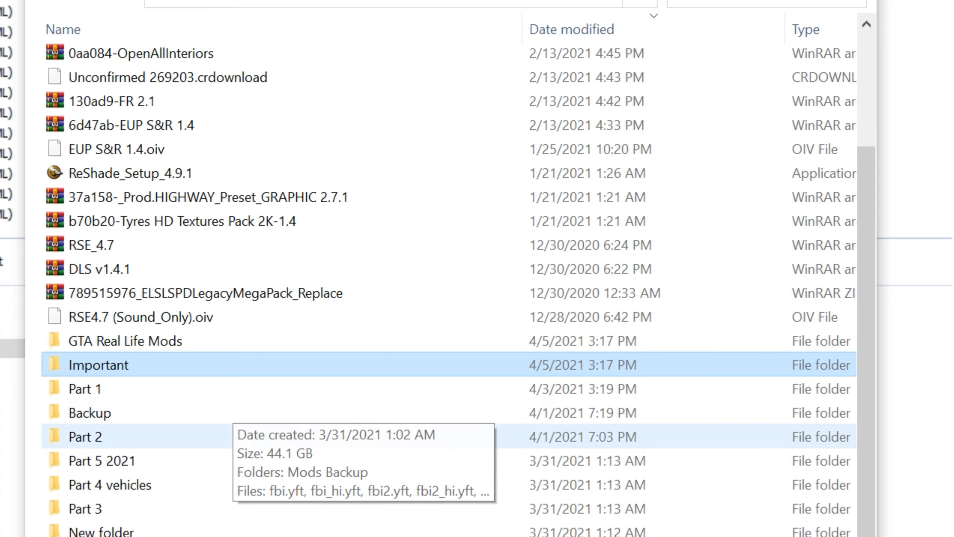
scroll(451, 285, up, 2)
scroll(450, 286, down, 2)
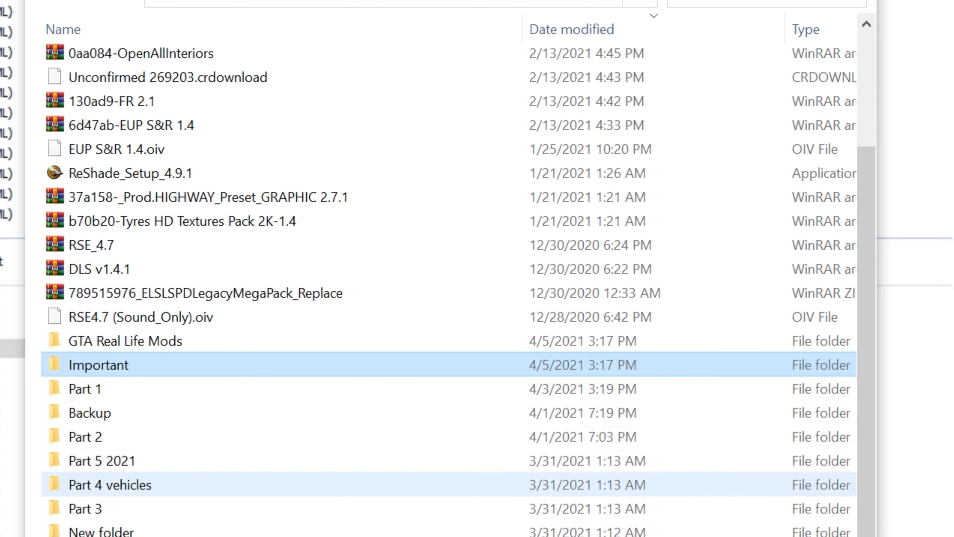
scroll(449, 289, up, 2)
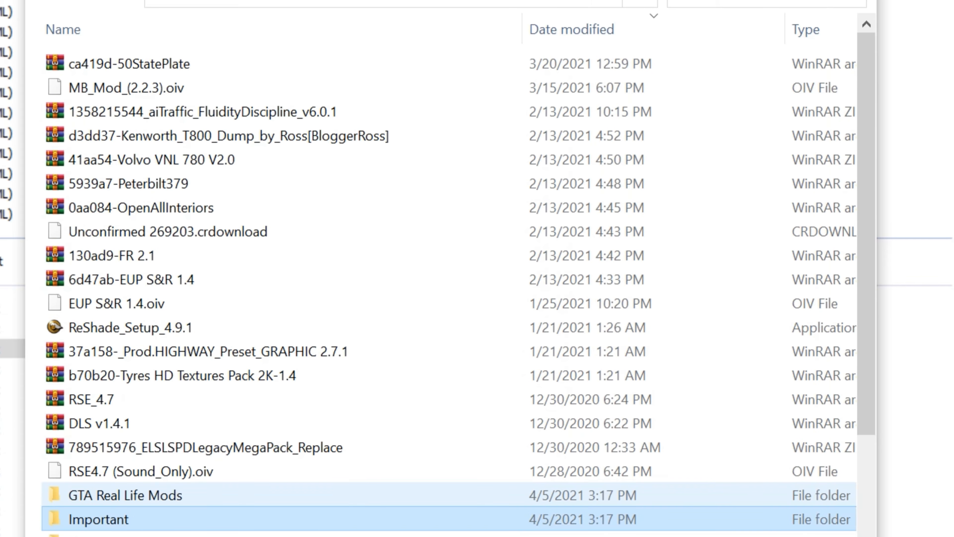
scroll(449, 290, down, 2)
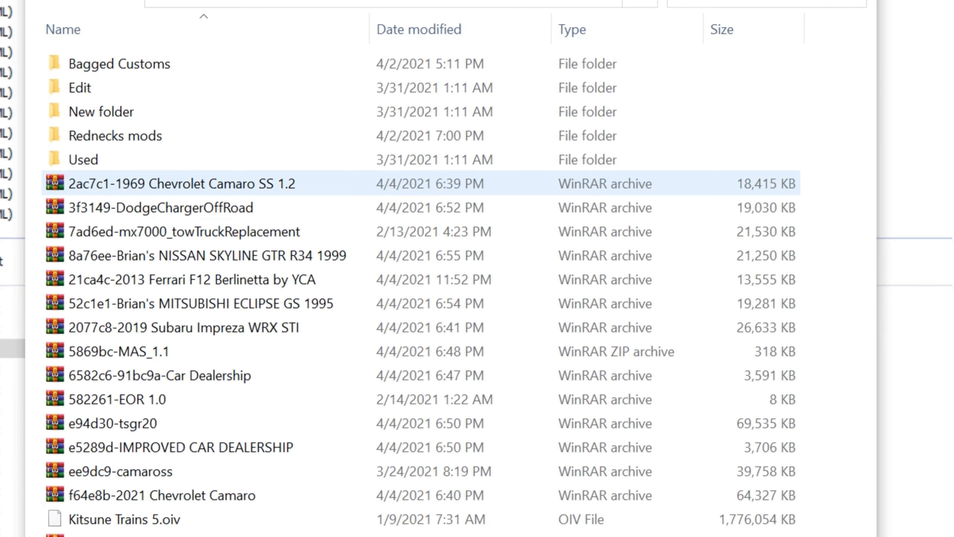
Step: Open the 2ac7c1-1969 Chevrolet Camaro SS 1.2 archive and inspect the dlc.rpf file in its ss69 folder
double_click(259, 187)
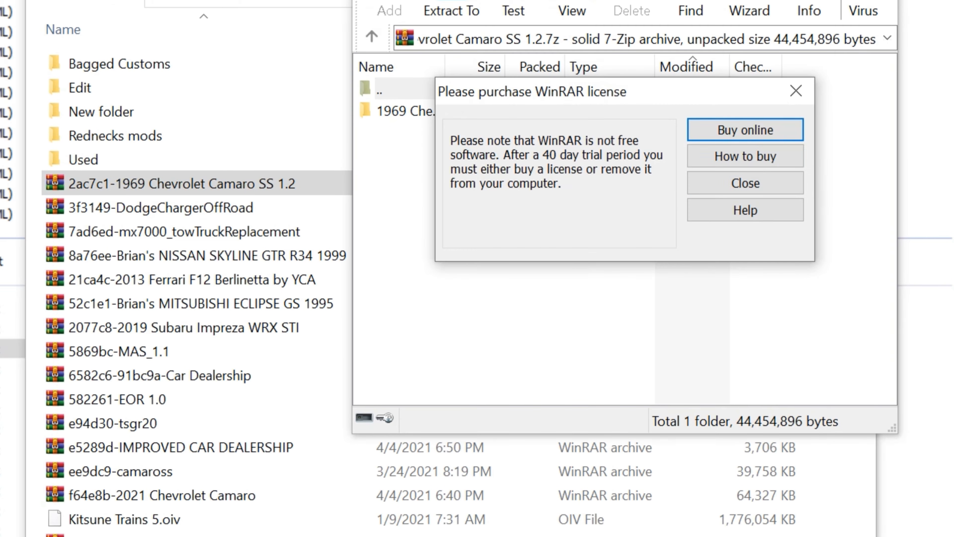
click(745, 182)
double_click(409, 111)
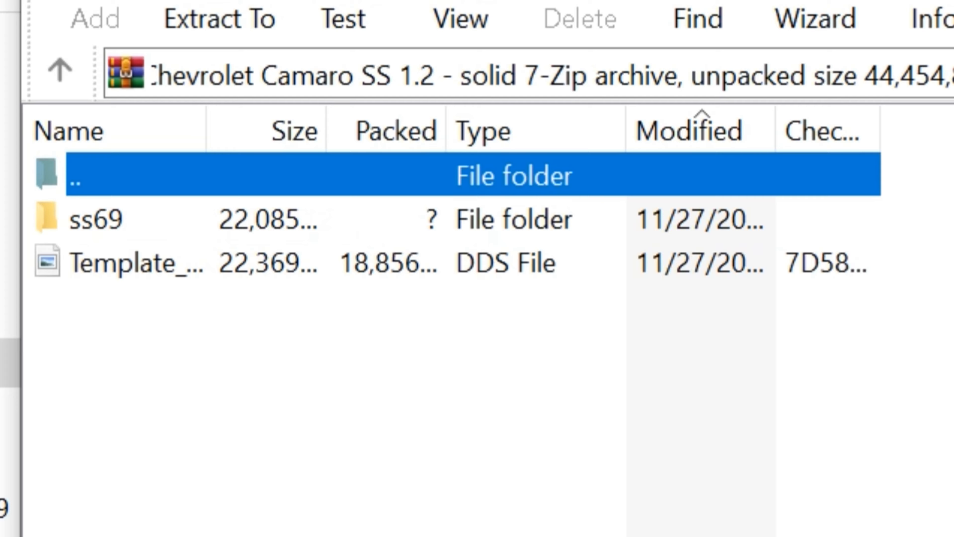
double_click(97, 219)
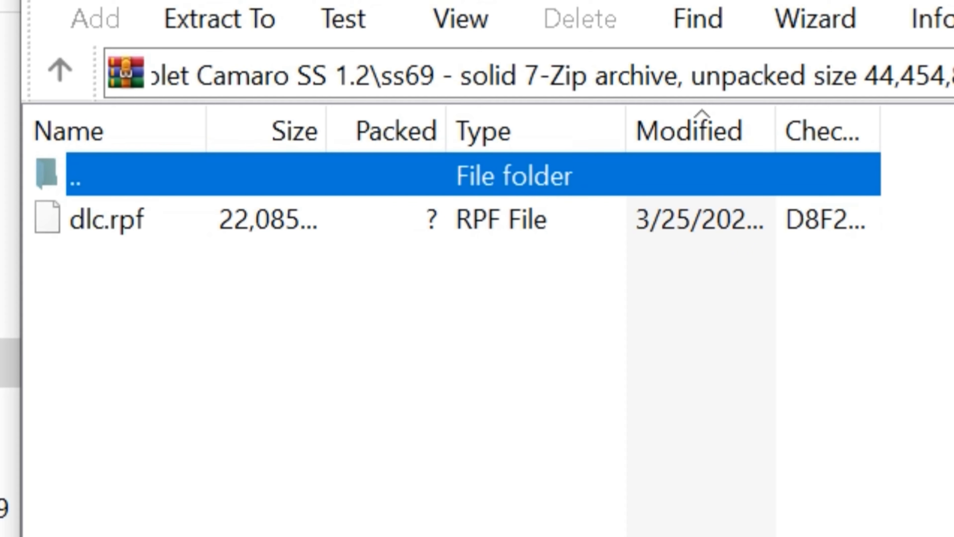
key(BackSpace)
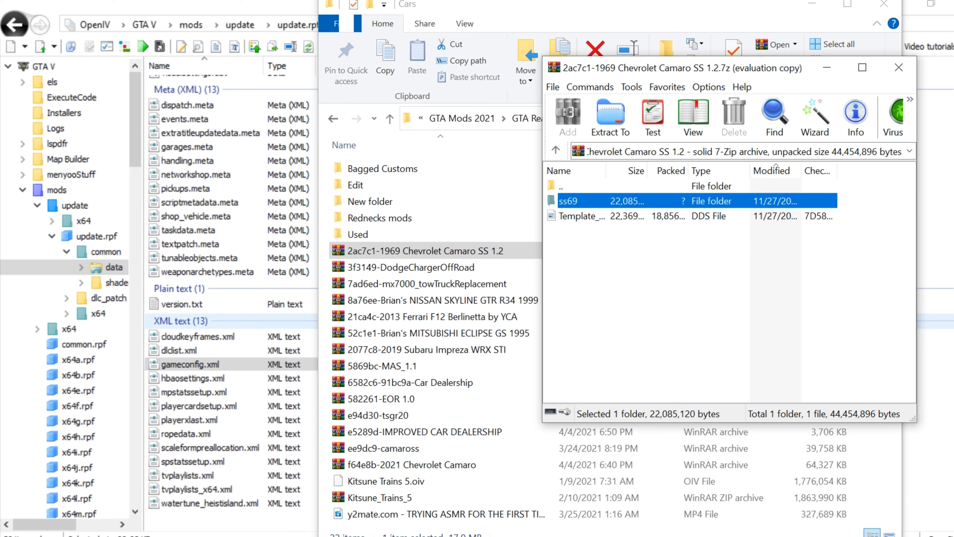
Step: Switch back to OpenIV and open dlclist.xml from the data folder of update.rpf for editing
click(184, 350)
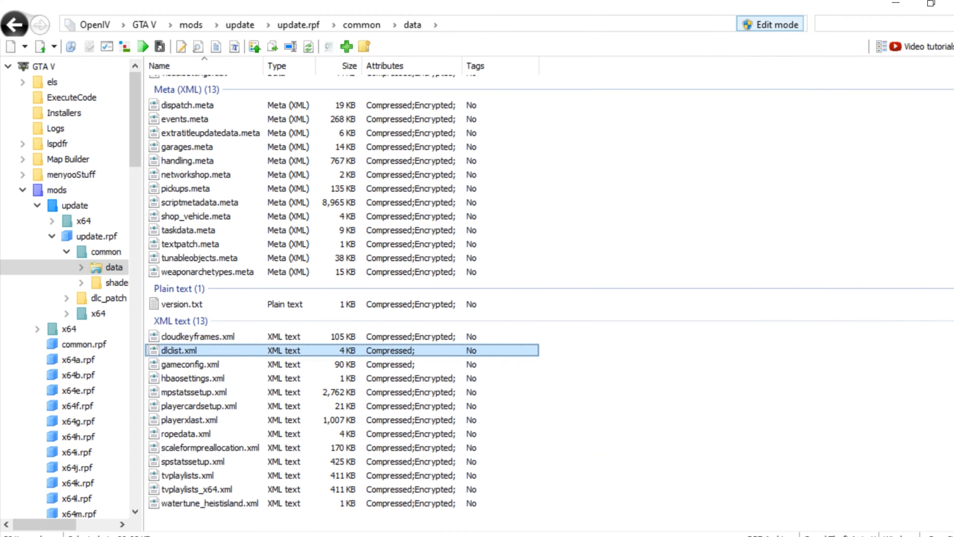
right_click(184, 351)
click(217, 128)
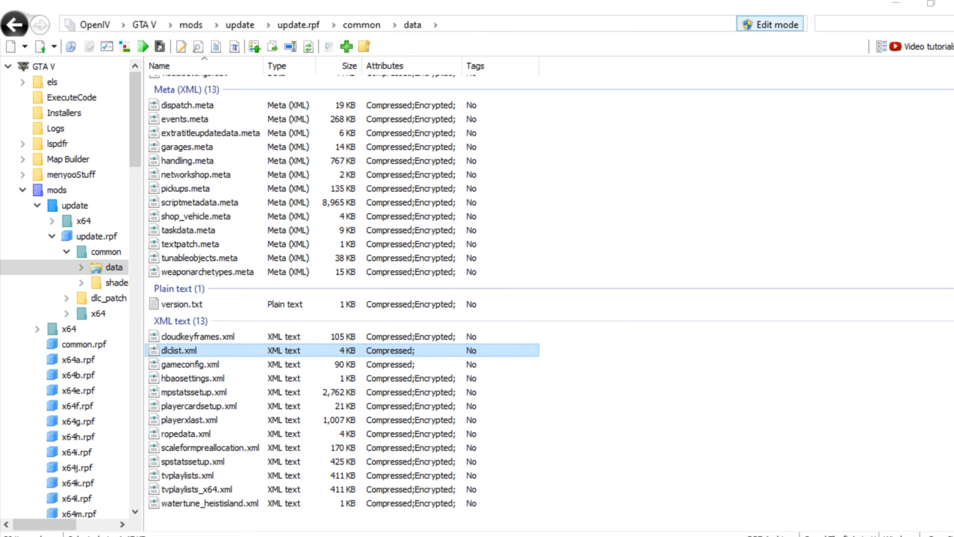
Step: Open dlclist.xml from the data folder for editing and go to the end of its item list
click(188, 351)
right_click(188, 351)
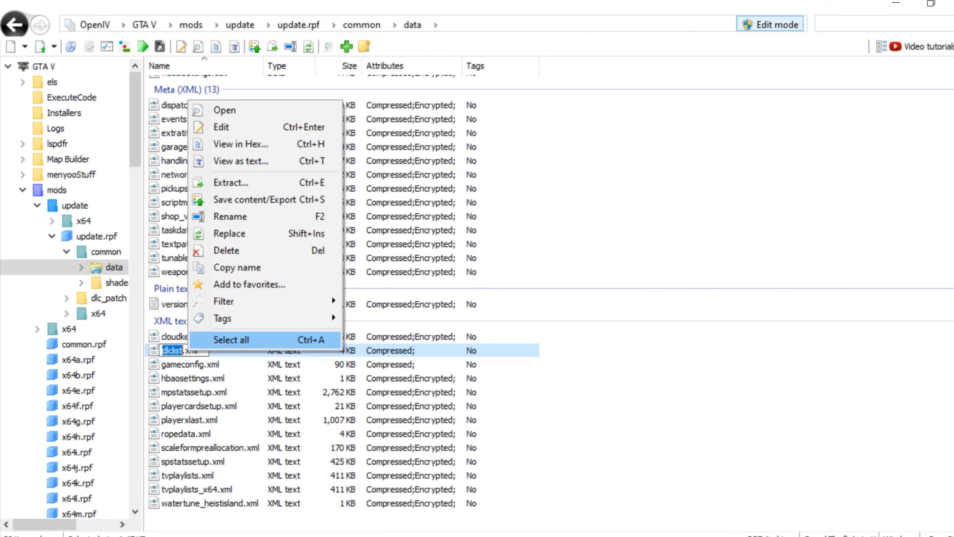
click(375, 350)
right_click(375, 350)
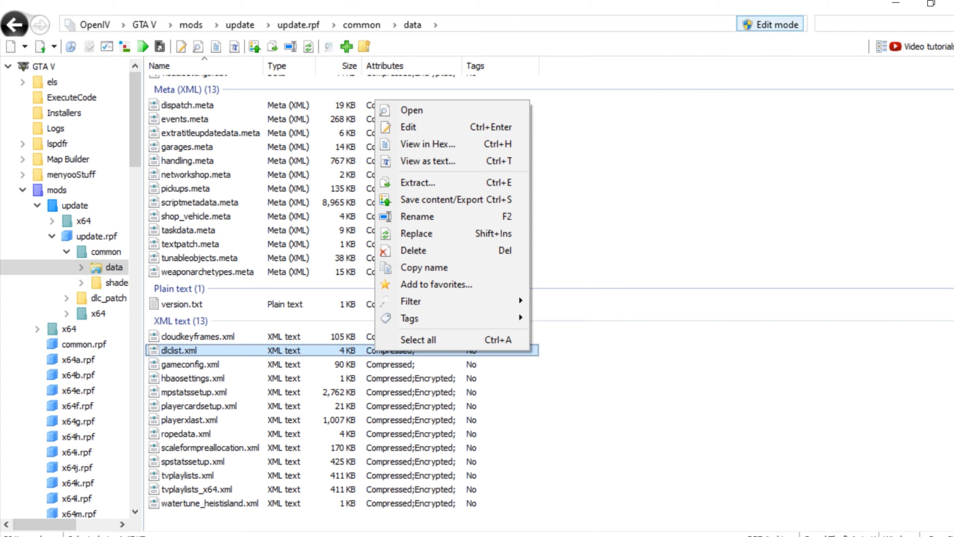
click(408, 128)
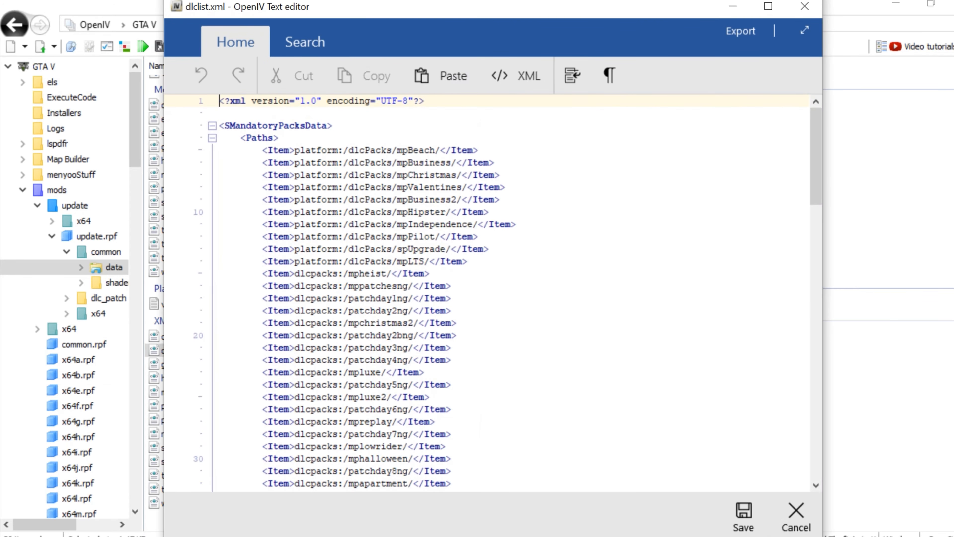
scroll(489, 293, down, 6)
scroll(488, 293, down, 16)
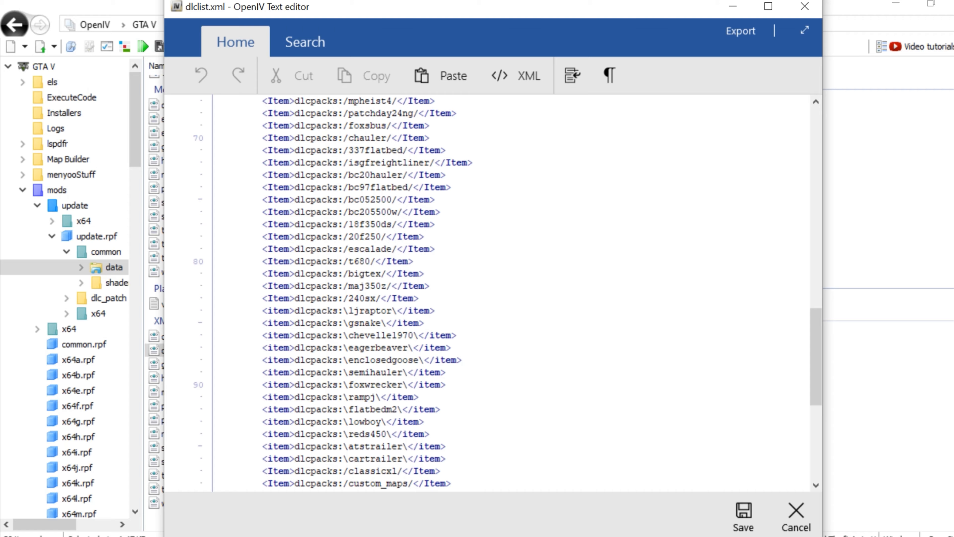
scroll(488, 294, down, 8)
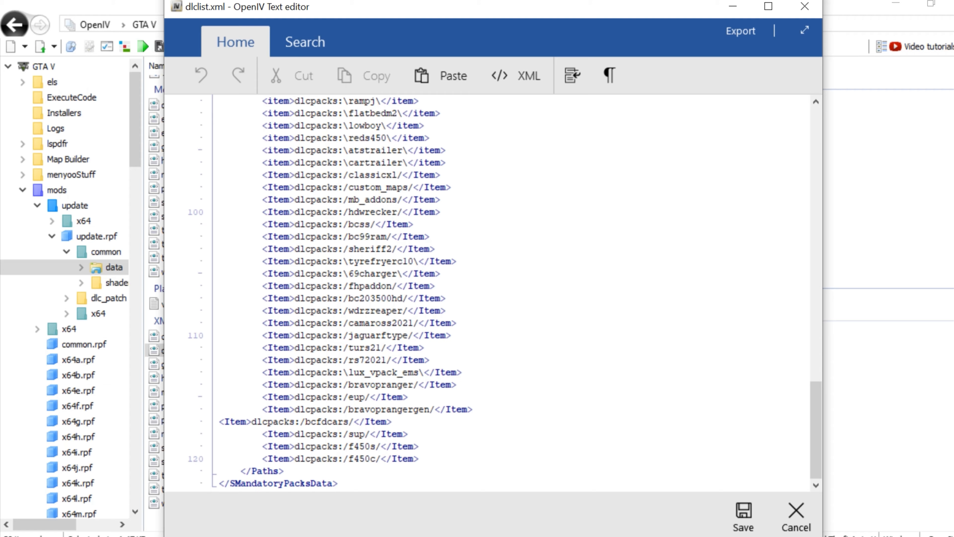
Step: Insert an empty line below the last dlcpacks item, f450c, just above the closing Paths tag
click(419, 458)
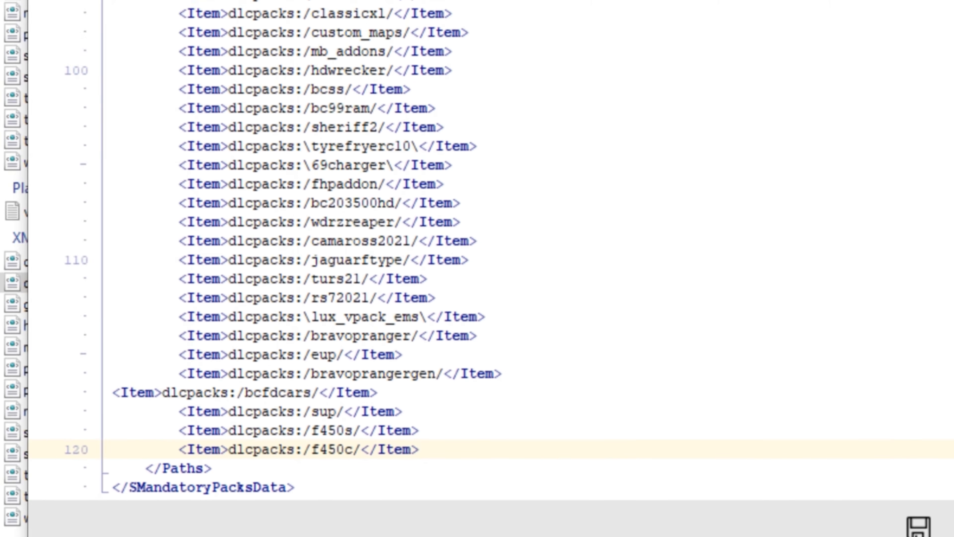
click(302, 471)
drag(63, 491, 64, 466)
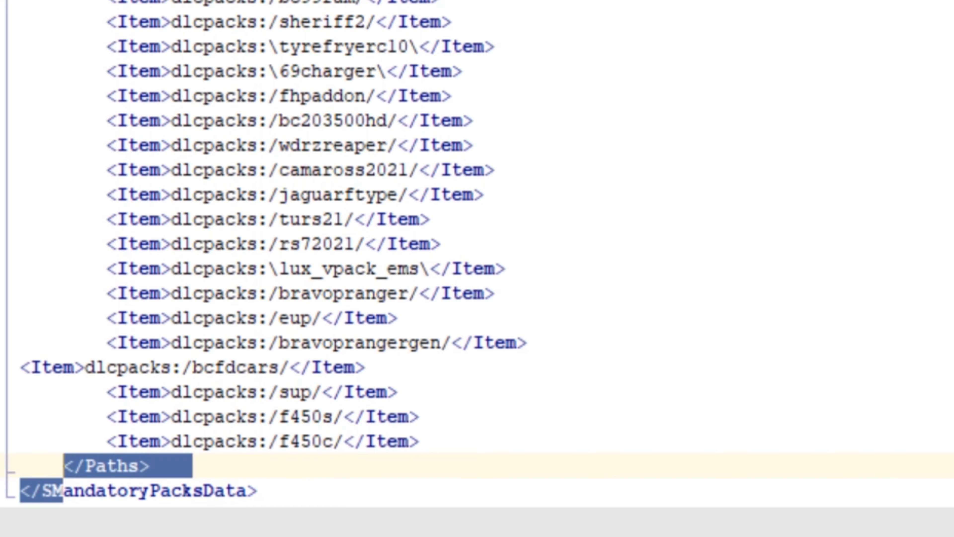
click(96, 466)
click(420, 442)
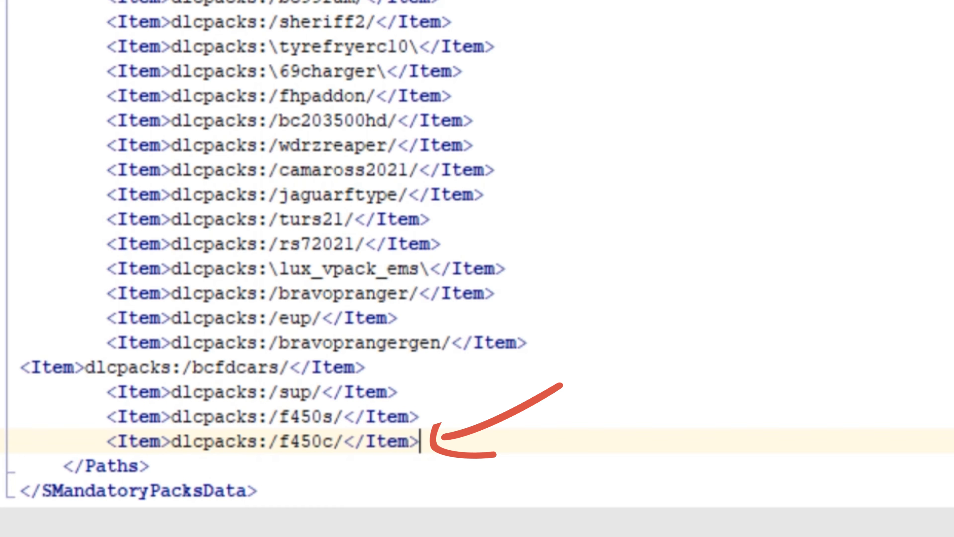
key(Return)
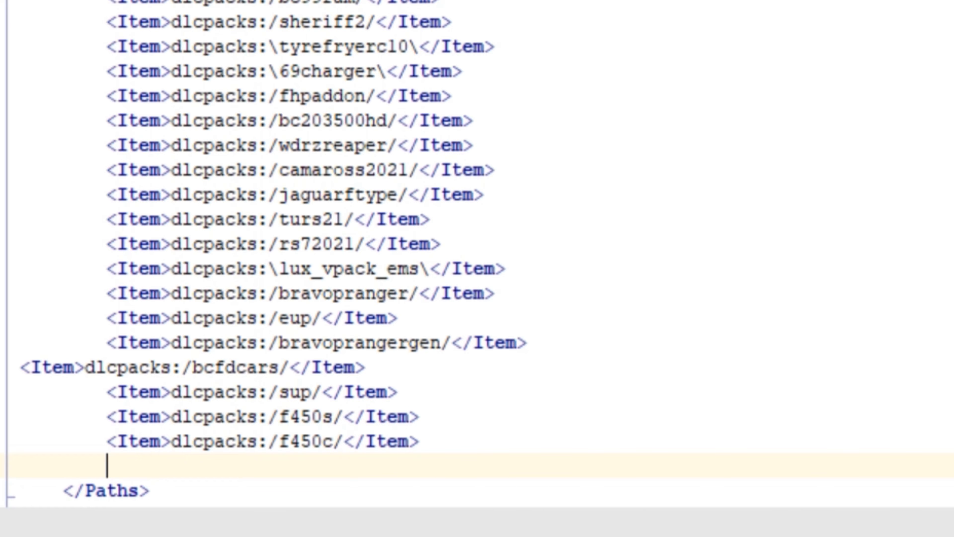
Step: Copy the whole f450c item line and paste it onto the empty line below
drag(107, 441, 420, 442)
key(super+c)
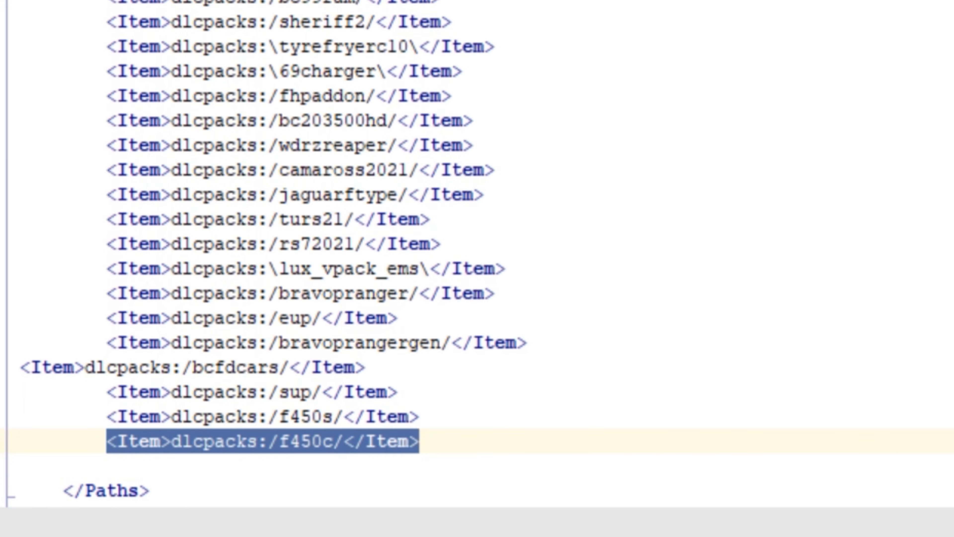
right_click(351, 443)
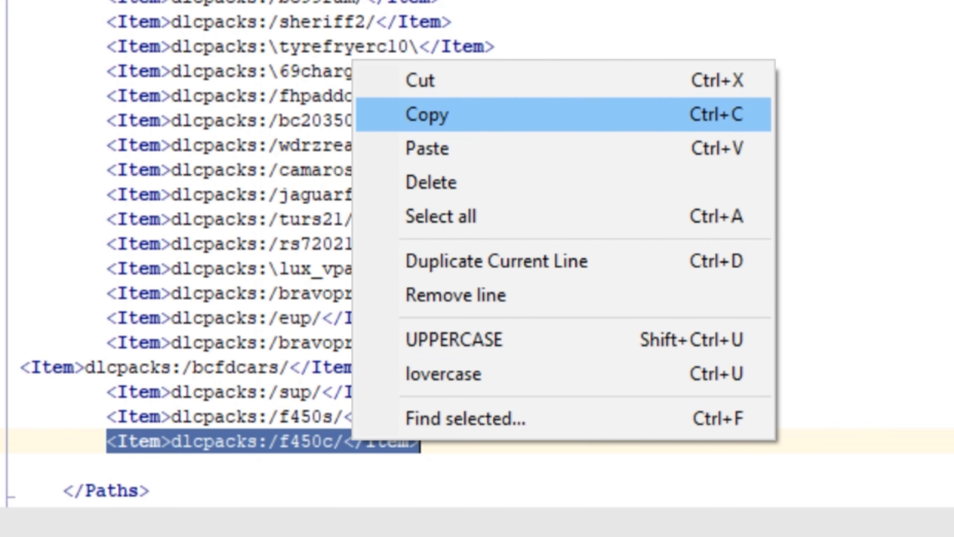
click(427, 114)
click(186, 468)
right_click(186, 468)
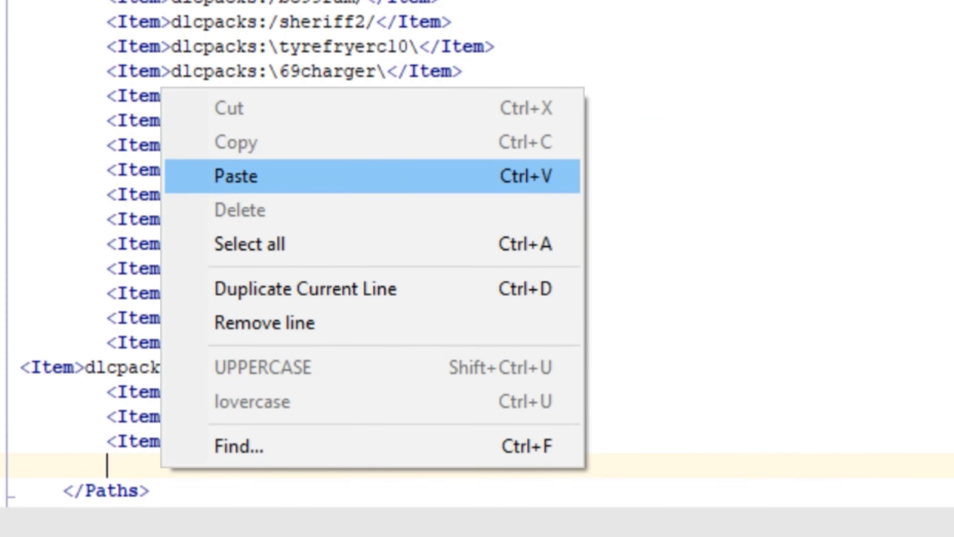
click(235, 174)
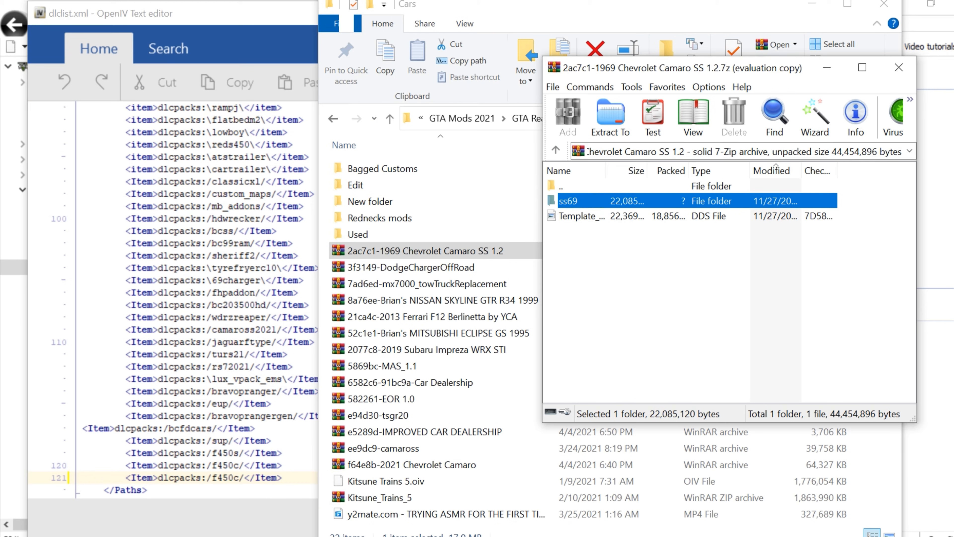
Step: Rename the pack in the pasted item to ss69, with the Camaro archive window moved aside for reference
click(244, 14)
click(762, 68)
drag(762, 67, 834, 86)
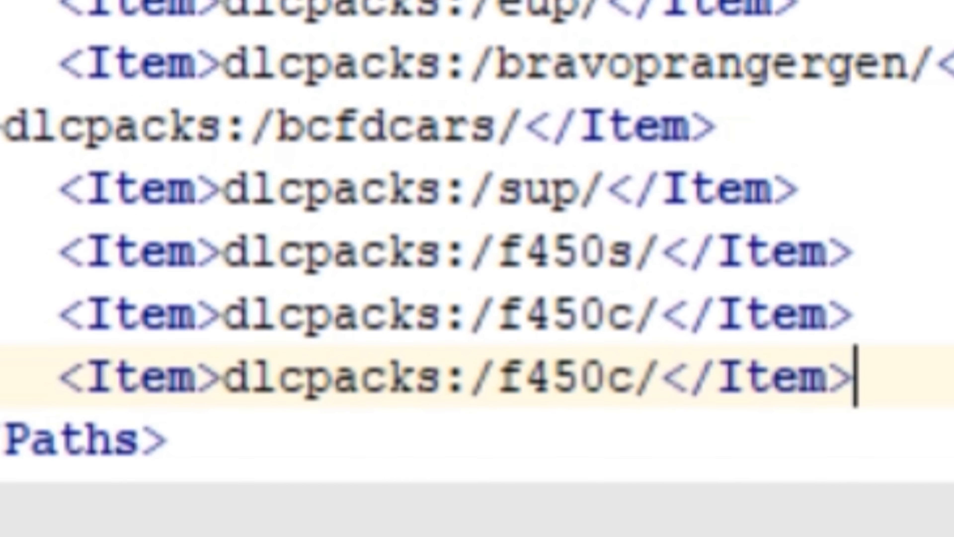
double_click(558, 380)
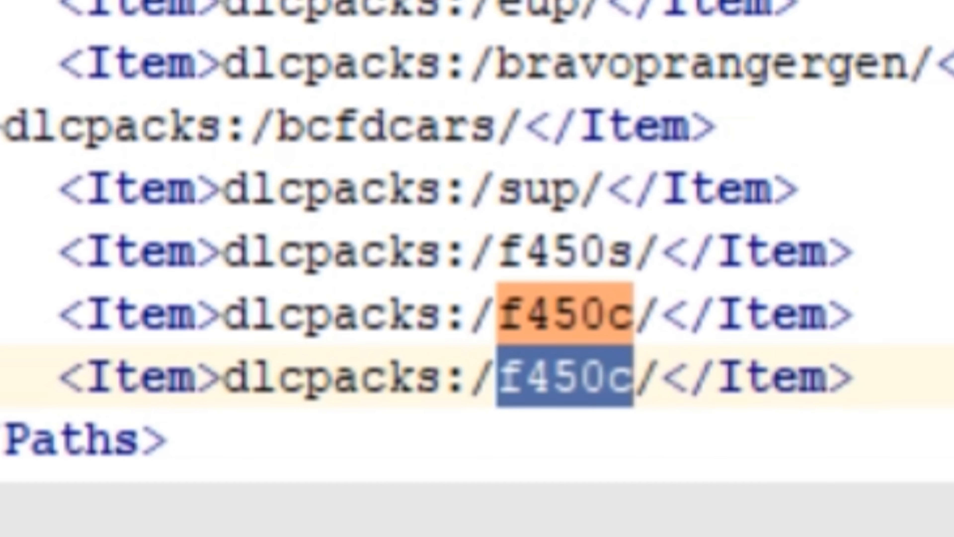
text(ss69)
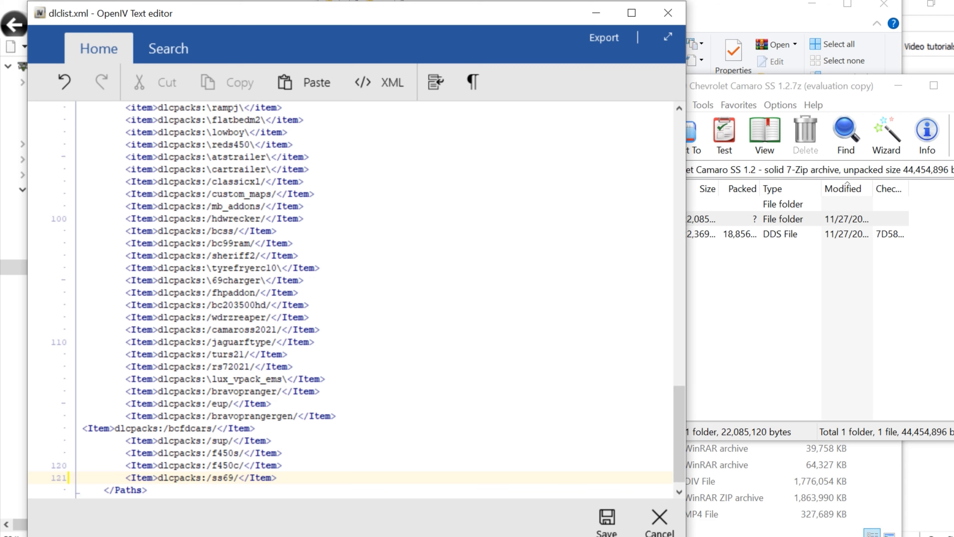
Step: Check the new entry against the ss69 folder name in the Camaro archive and save dlclist.xml
click(774, 312)
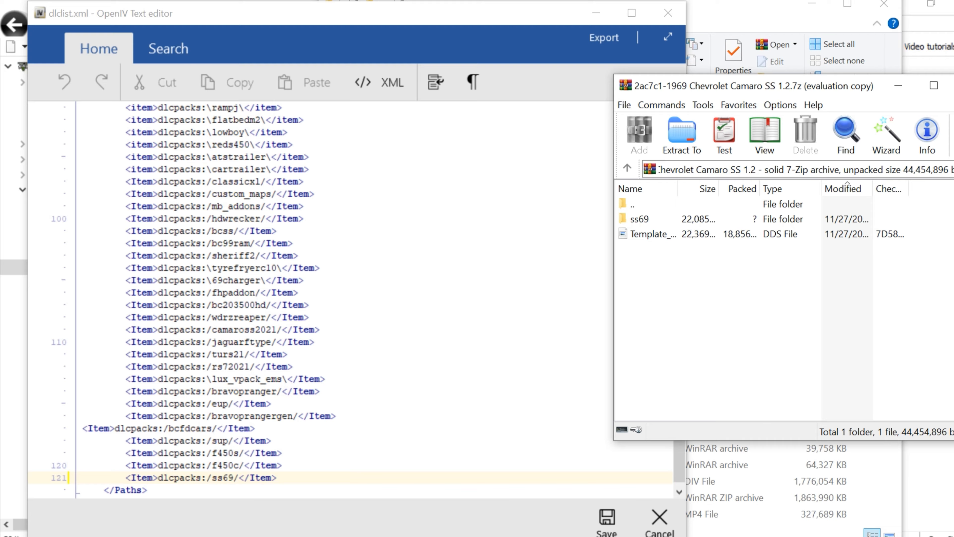
click(640, 219)
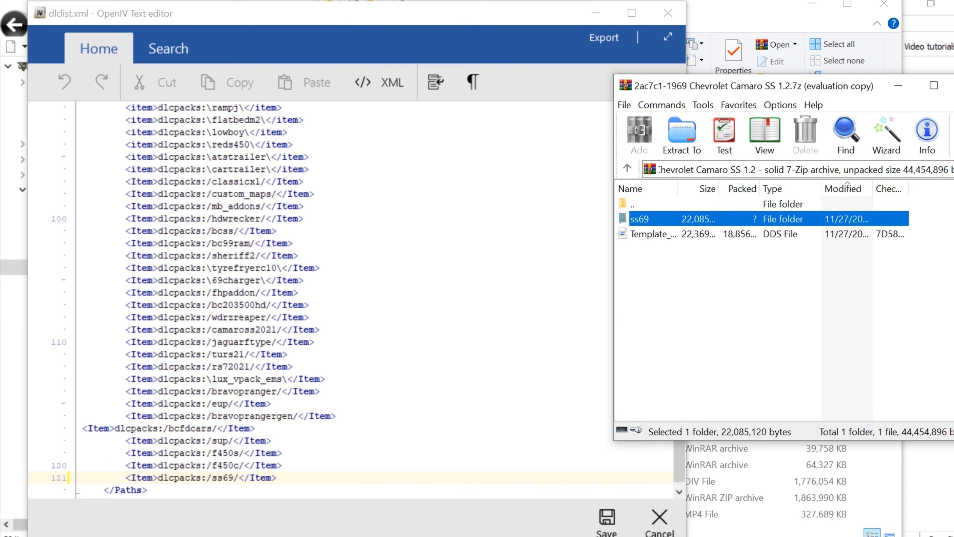
click(549, 518)
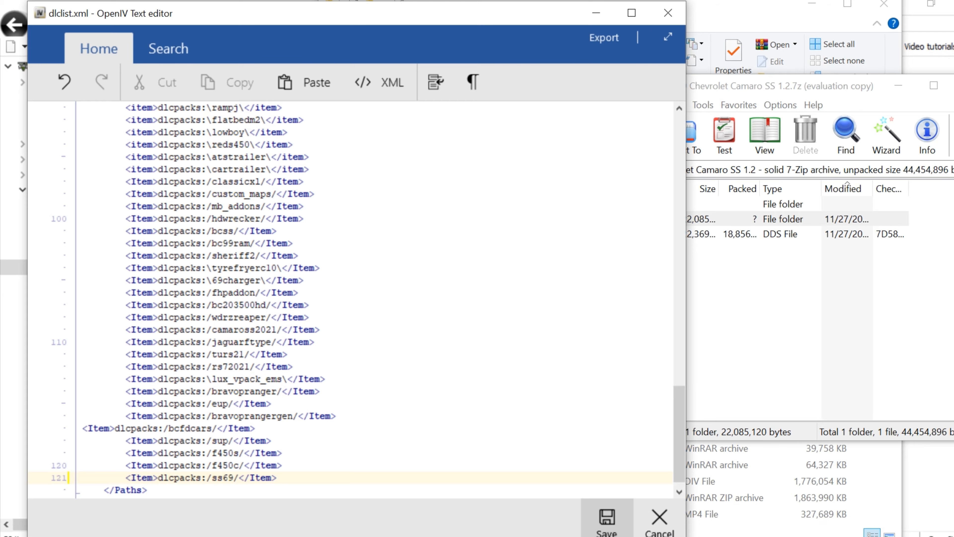
click(607, 521)
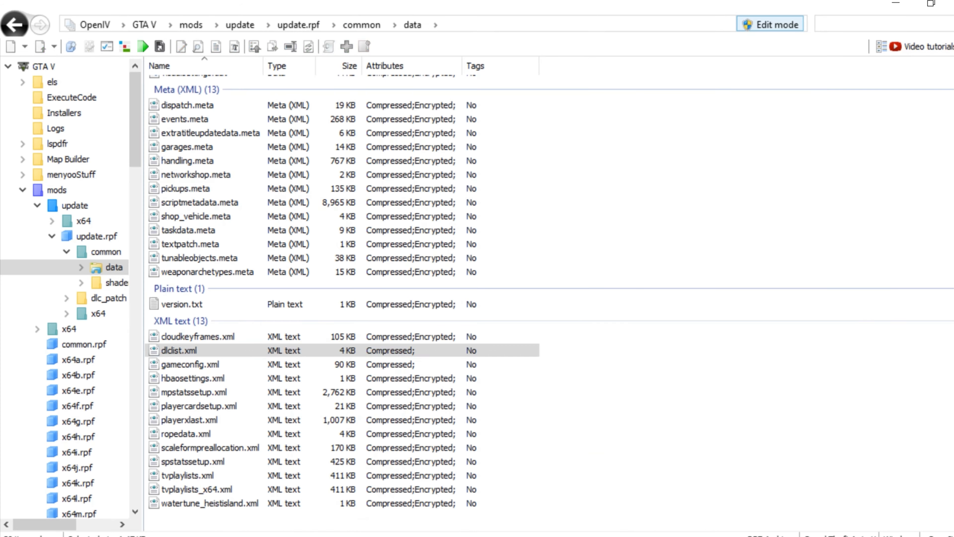
Step: Open the dlcpacks folder under mods, update, x64 and go to the end of its folder list
click(158, 36)
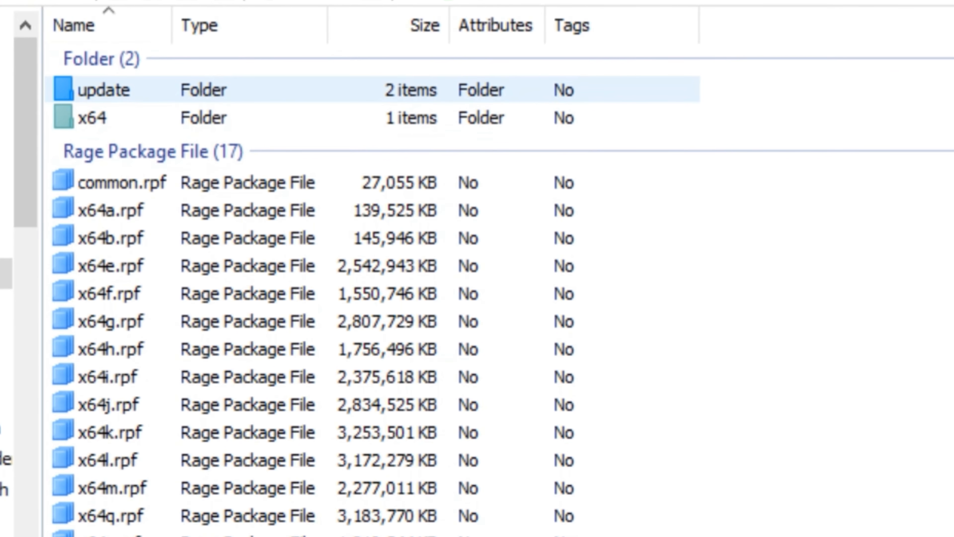
double_click(104, 90)
click(101, 59)
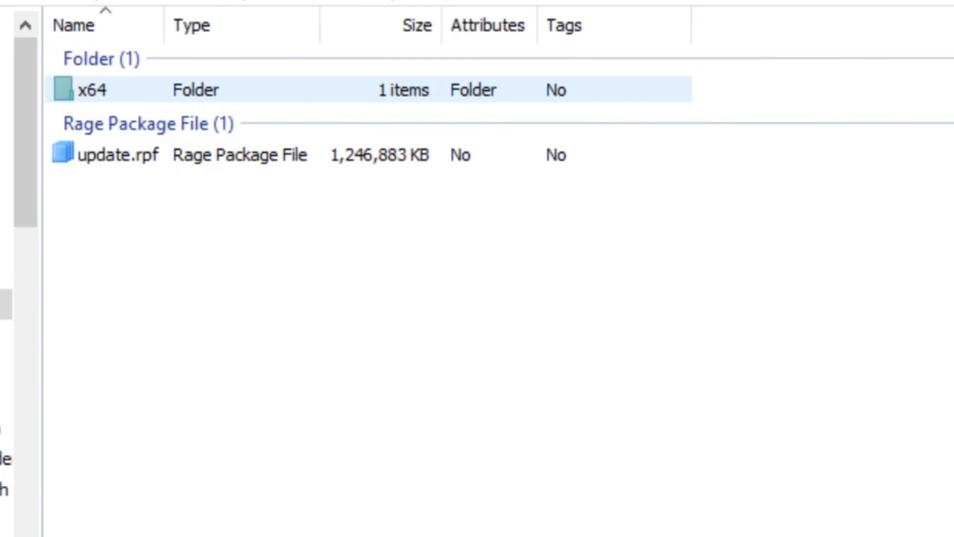
key(Return)
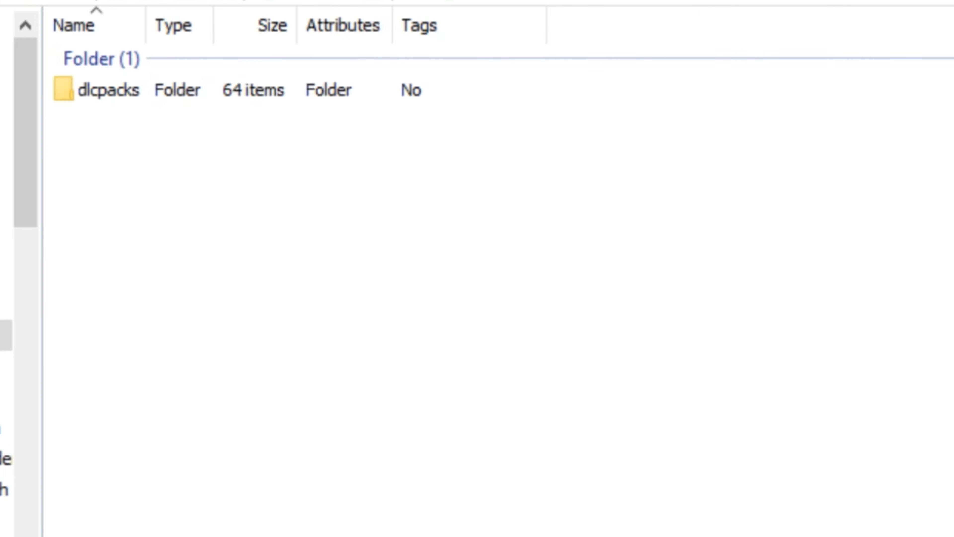
double_click(109, 90)
scroll(112, 182, down, 10)
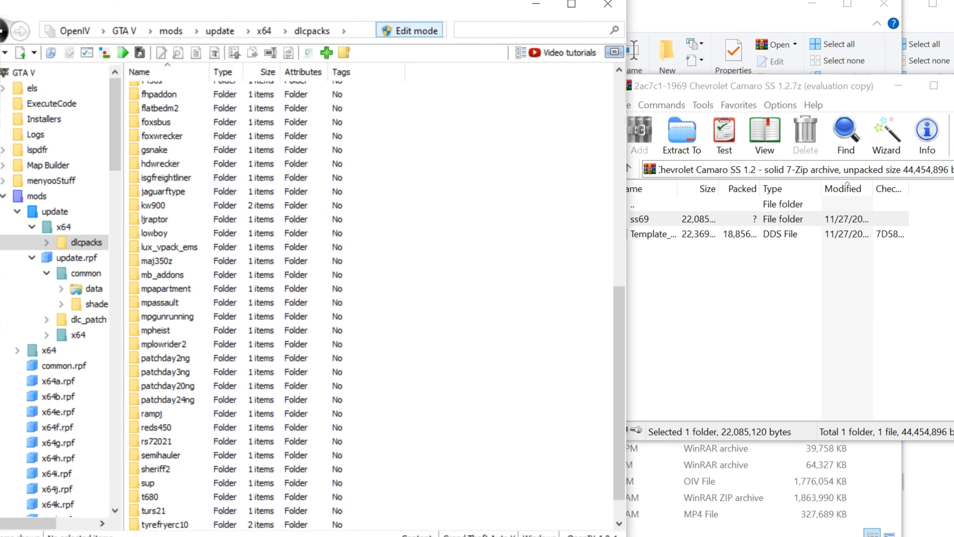
scroll(263, 205, down, 1)
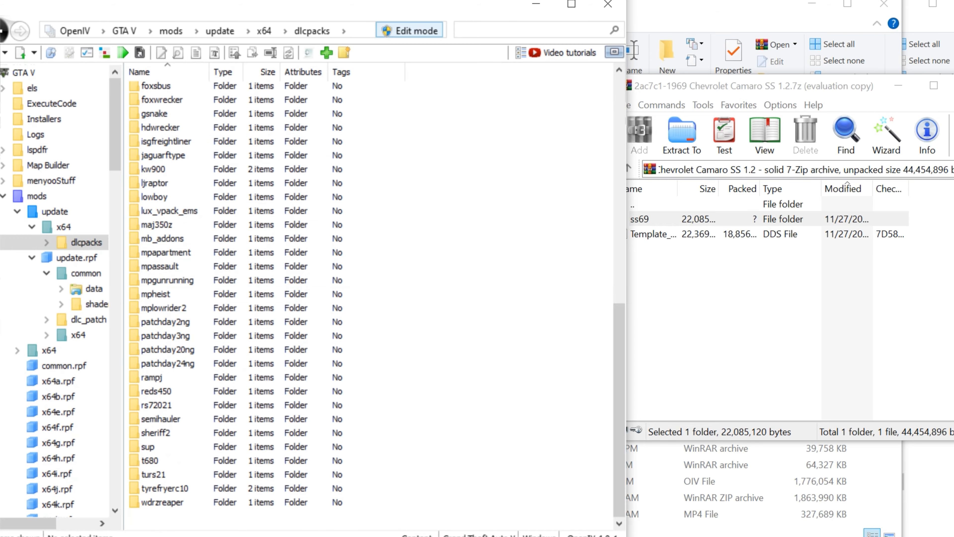
Step: Add the ss69 folder from the Camaro archive to the dlcpacks folder in OpenIV
drag(812, 87, 829, 78)
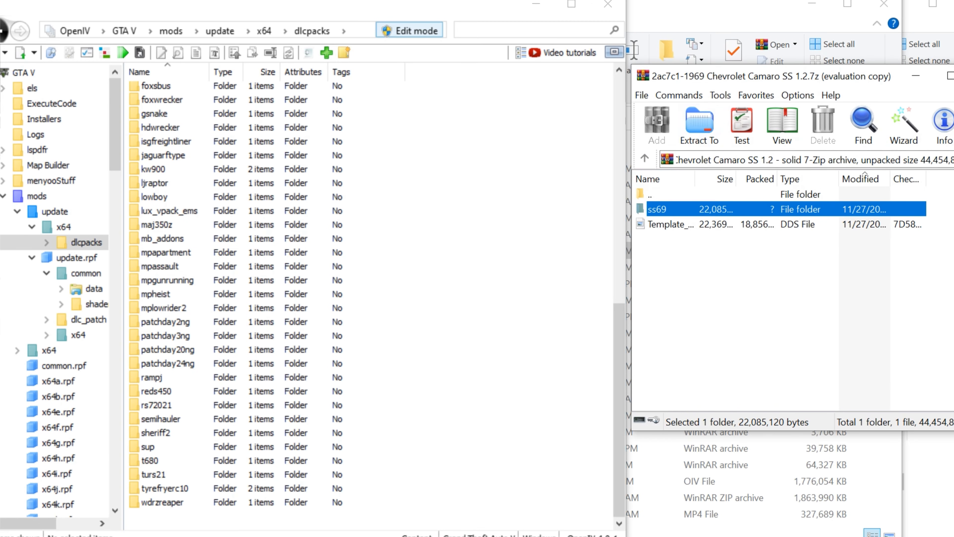
drag(657, 209, 451, 263)
scroll(263, 300, down, 12)
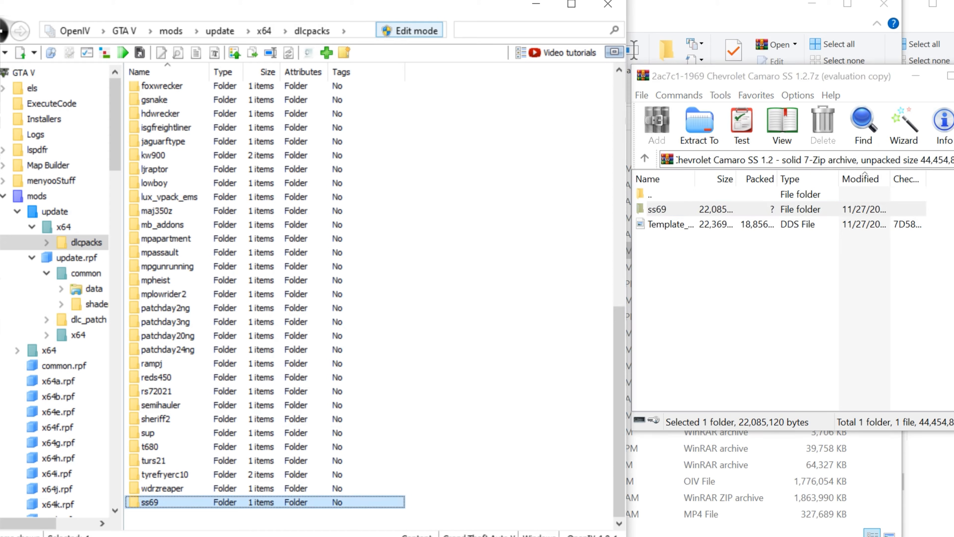
Step: Inspect the meta files inside the dlc.rpf of the added ss69 folder and return to the dlcpacks list
double_click(150, 502)
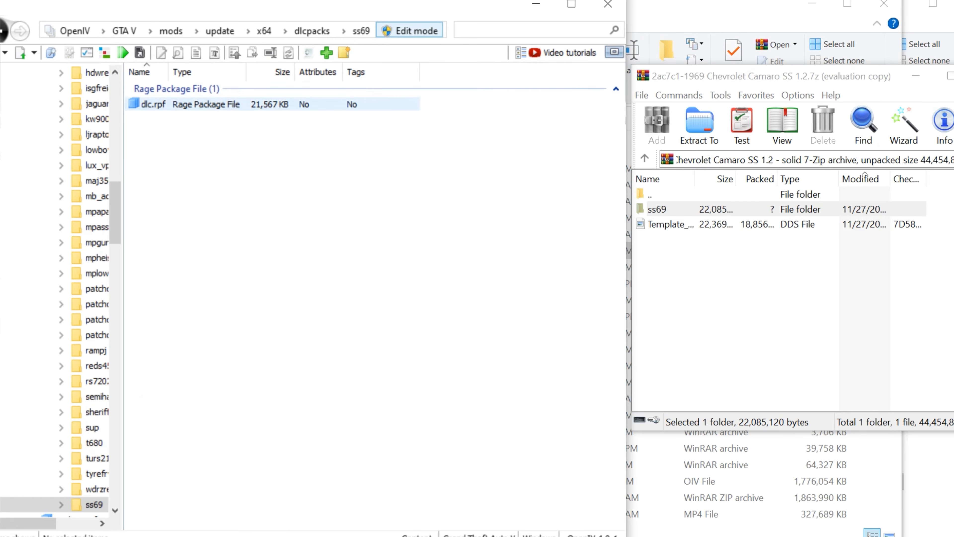
double_click(150, 104)
double_click(146, 102)
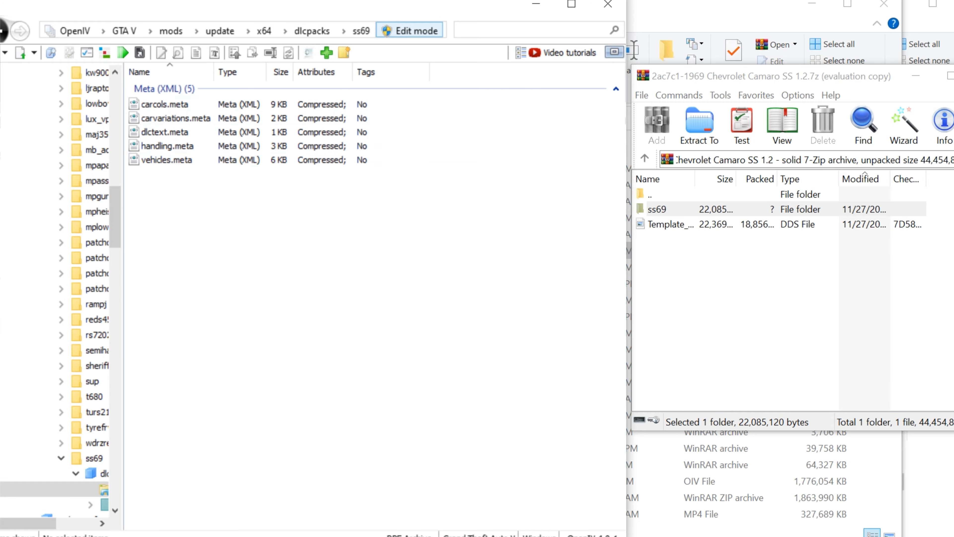
drag(61, 6, 73, 0)
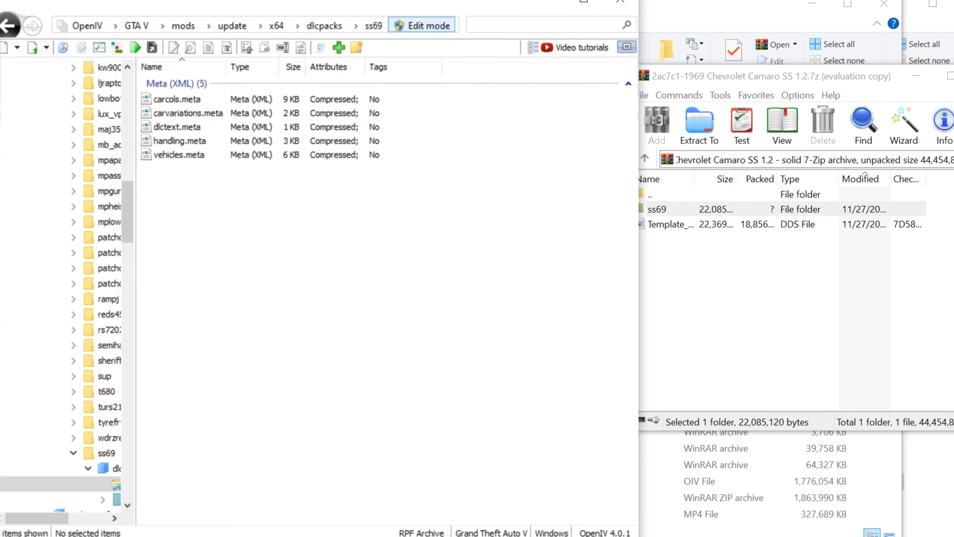
click(8, 26)
click(9, 25)
click(8, 25)
scroll(263, 413, down, 15)
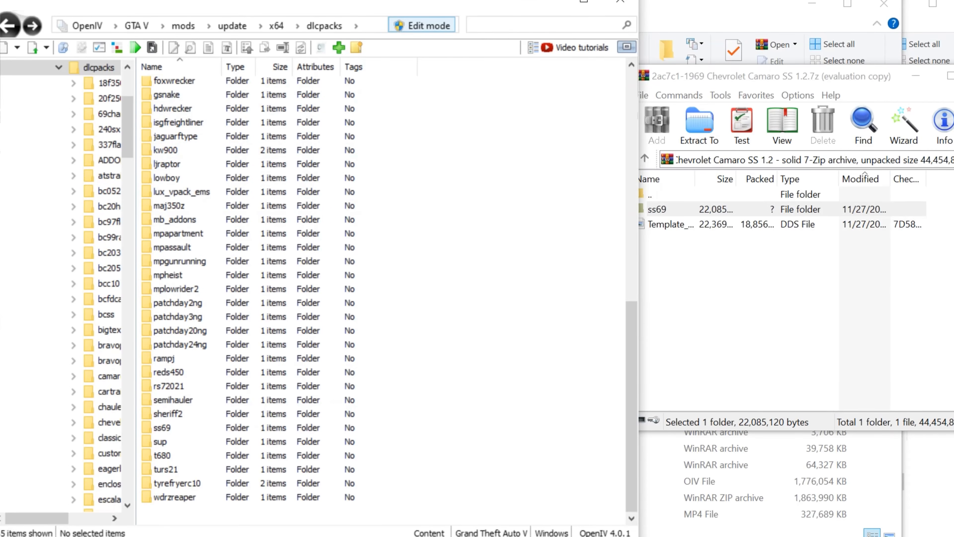
Step: Close the Camaro archive and move 2ac7c1-1969 Chevrolet Camaro SS 1.2 from the Cars folder into the Used folder
click(845, 293)
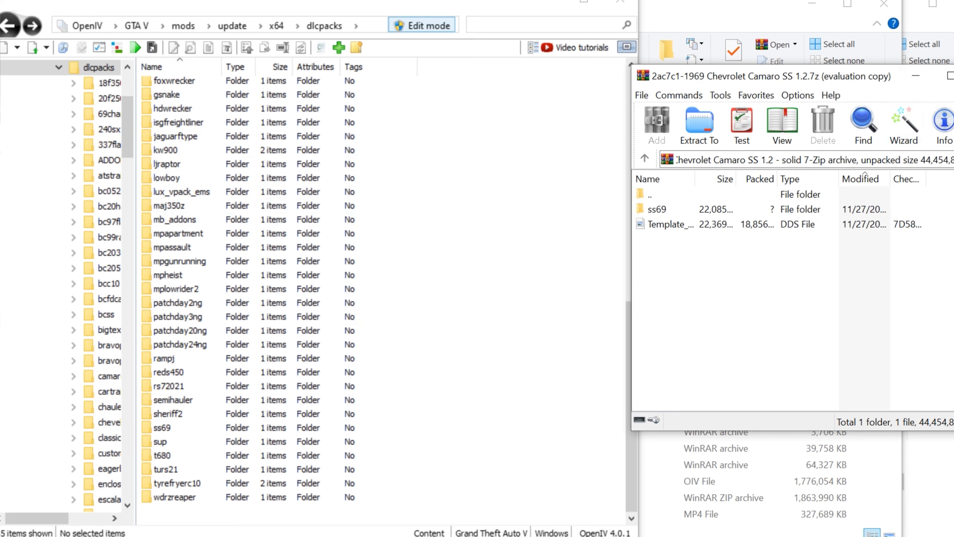
drag(876, 76, 744, 115)
click(854, 113)
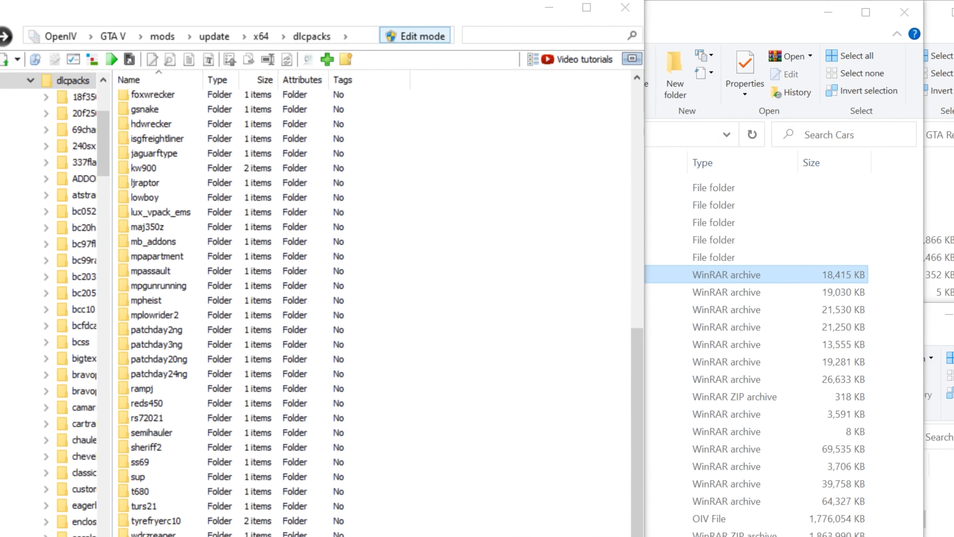
click(739, 251)
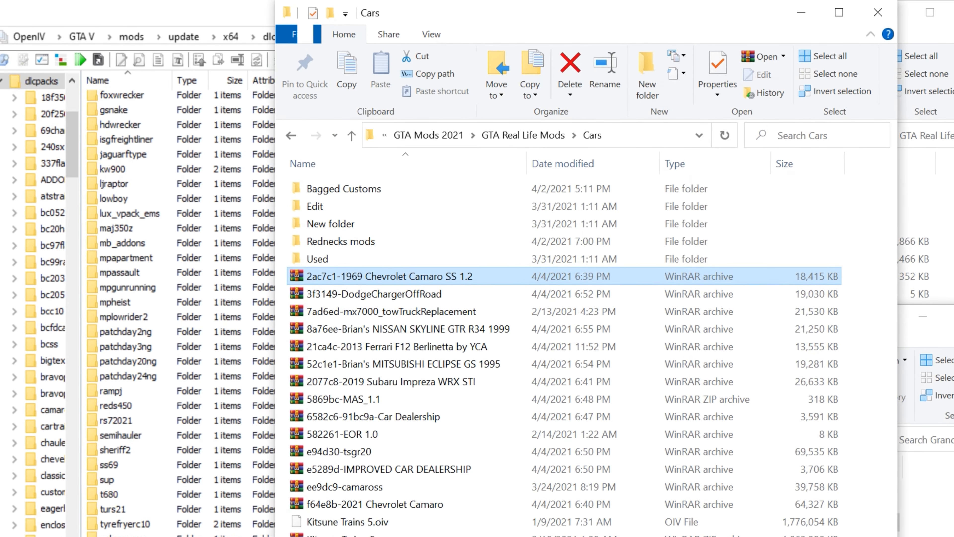
drag(391, 280, 518, 263)
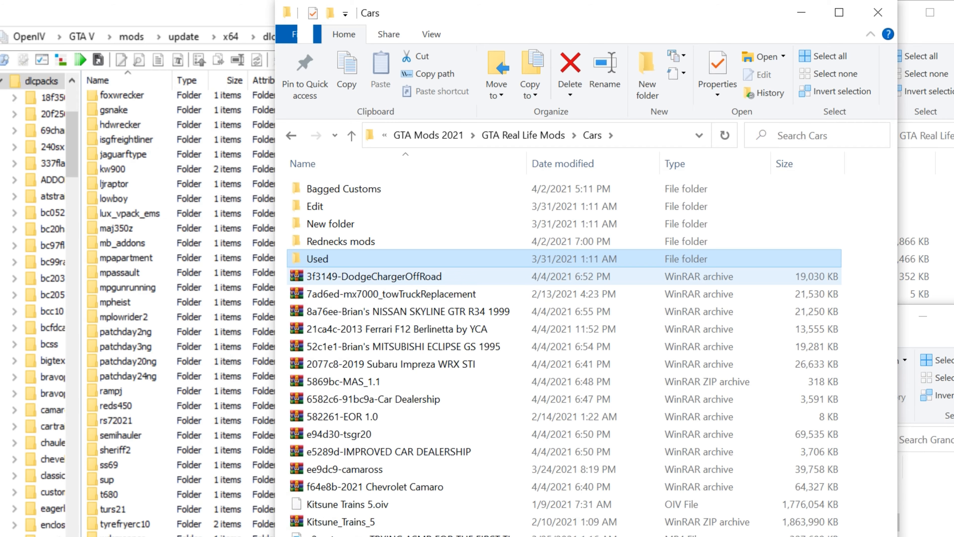
Step: Open the 7be480-Chevrolet Corvette C8 MANSAUG 1.1 archive from the Used folder and enter its REPLACE folder
double_click(406, 224)
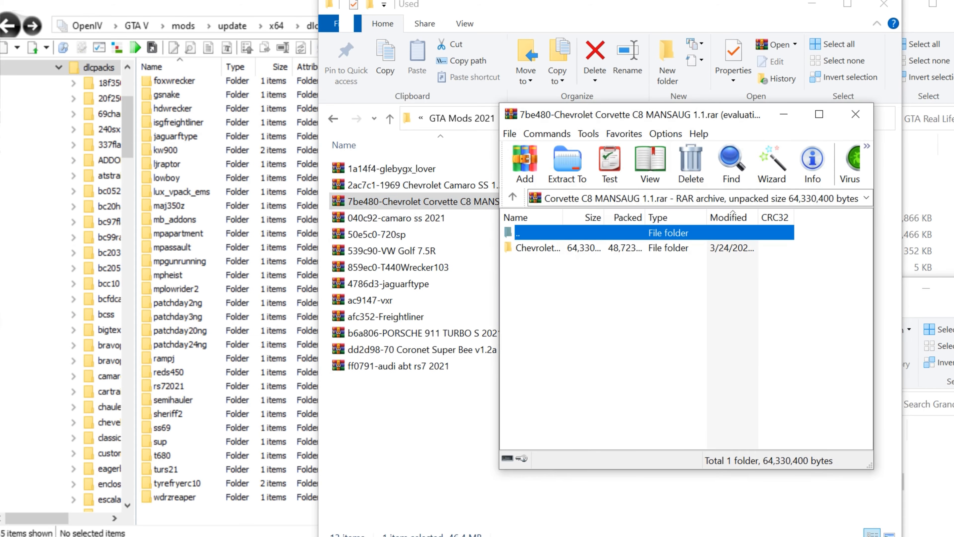
click(538, 248)
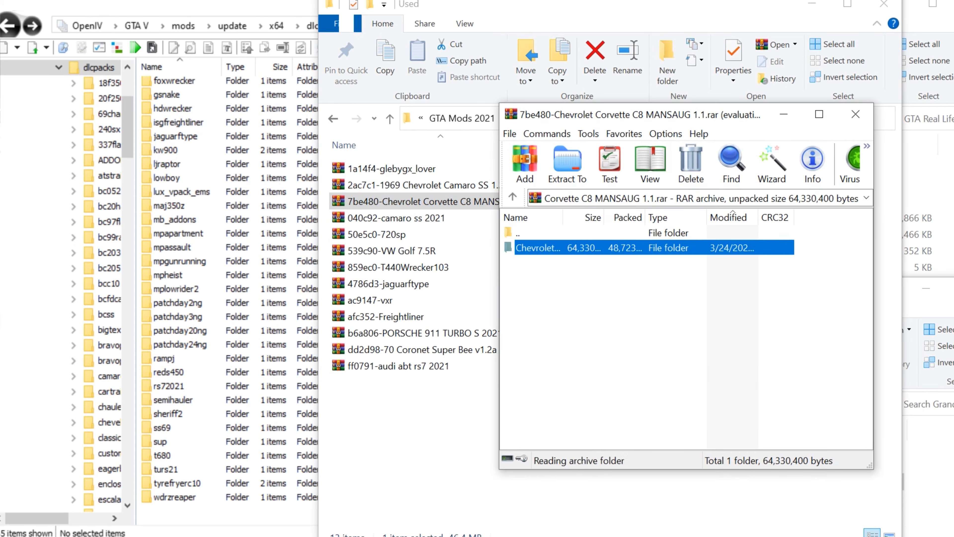
key(Return)
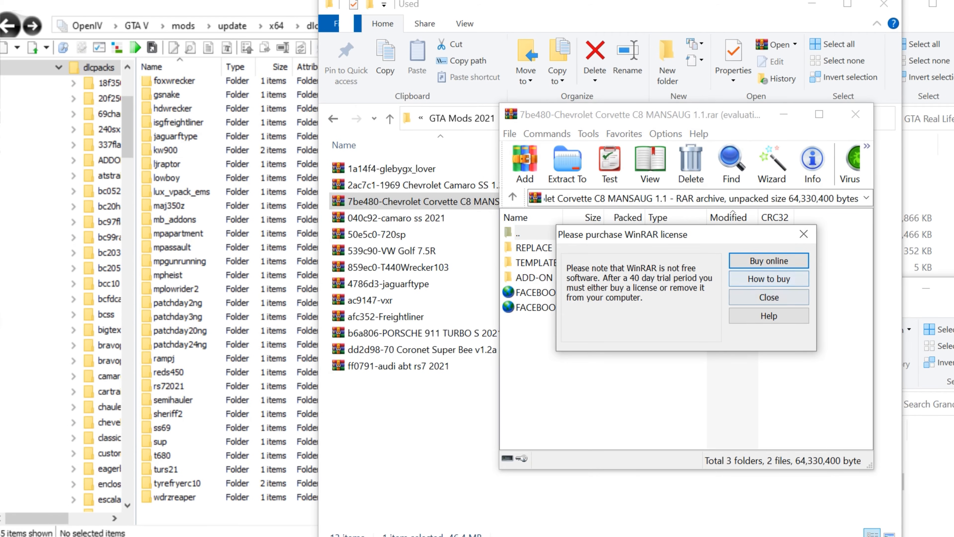
key(Escape)
key(Down)
key(Return)
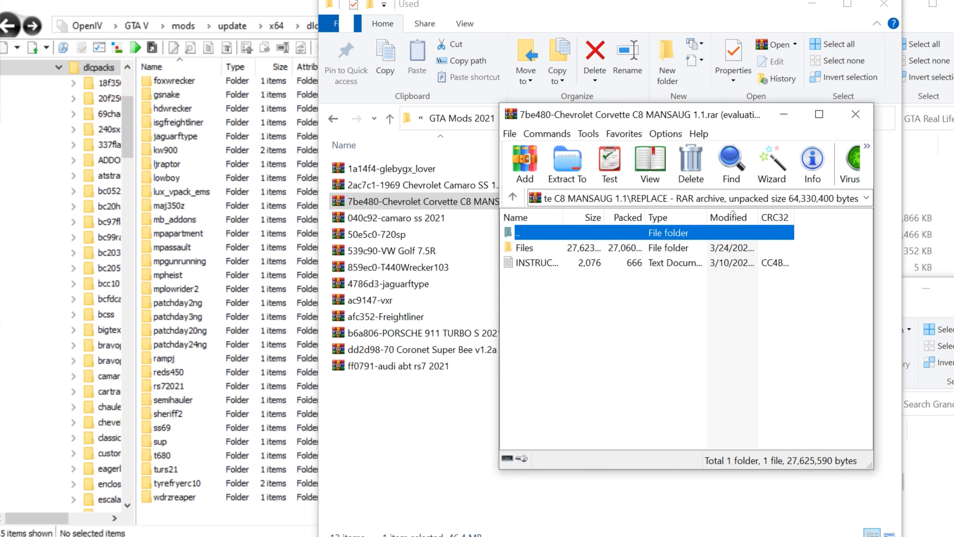
Step: Look at the Files folder inside REPLACE and go back up to the Corvette mod's main folder
key(Down)
key(Return)
key(Return)
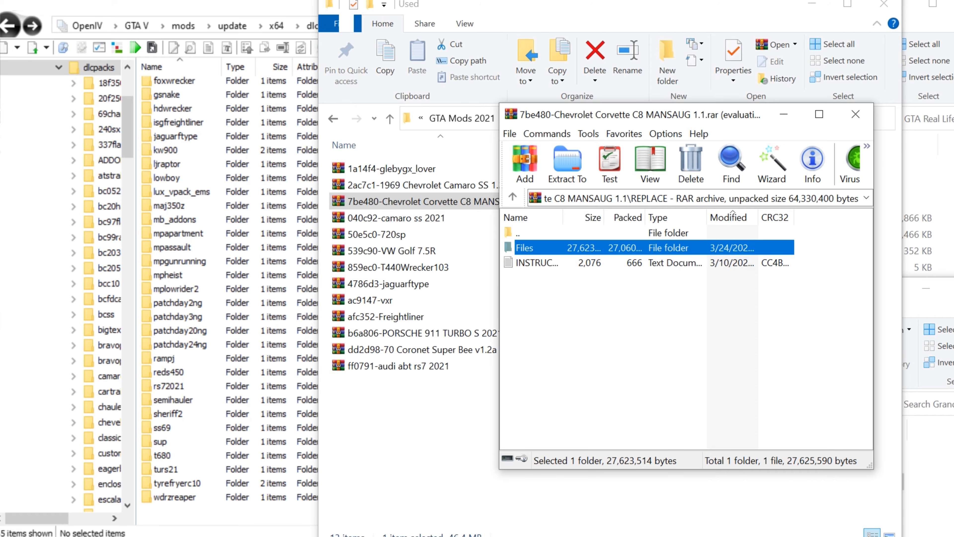
key(Up)
key(Return)
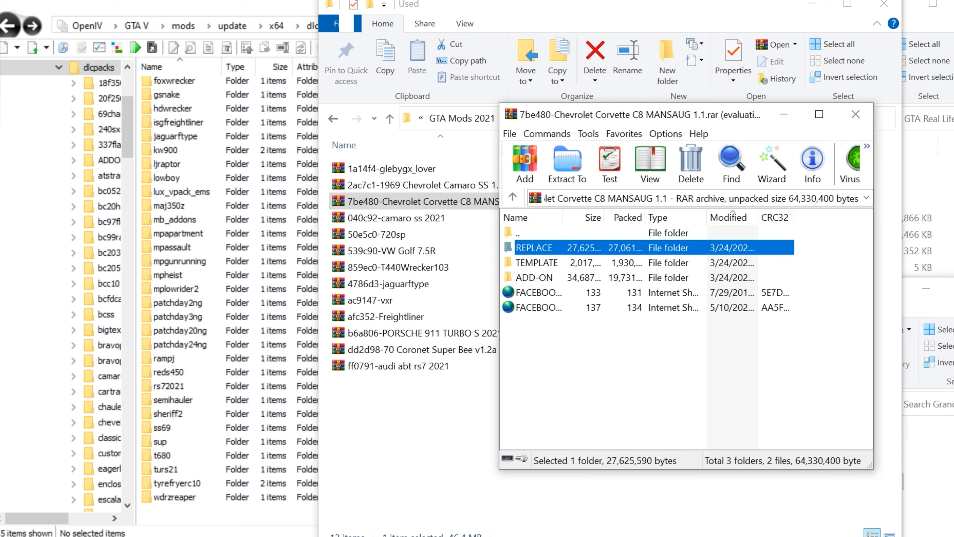
Step: Open the INSTRUCTION DIAL + MULTI LIVERY text in the REPLACE folder and arrange its window for reading
key(Return)
key(Down)
key(Down)
key(Return)
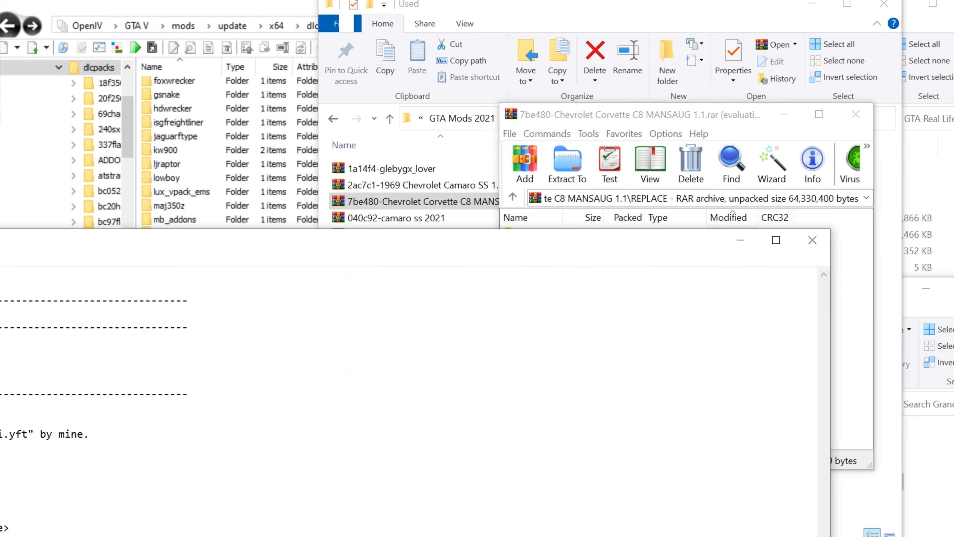
click(776, 239)
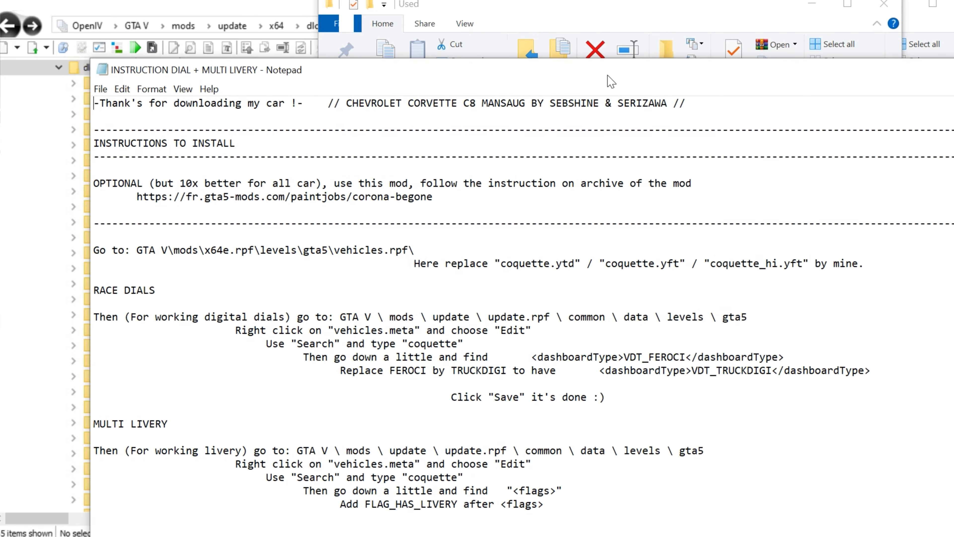
drag(818, 145, 852, 181)
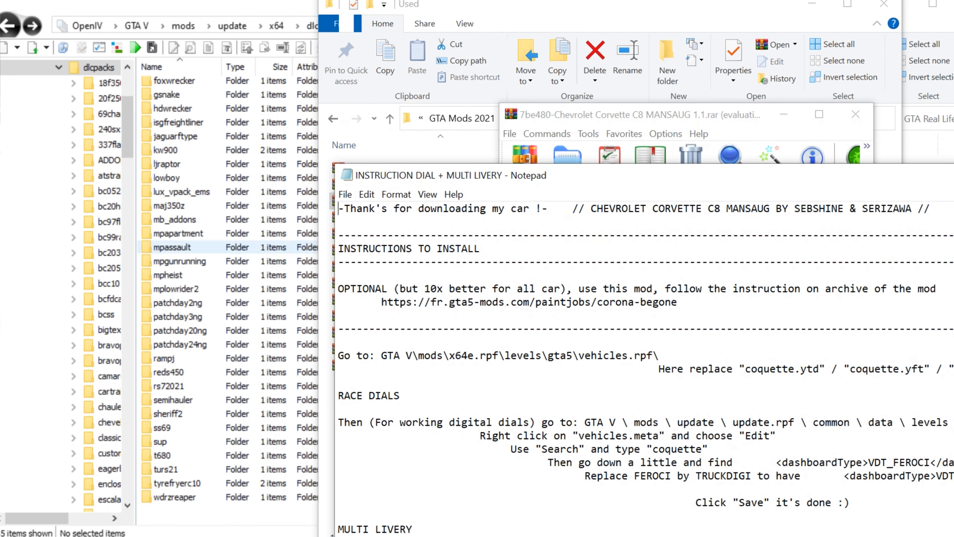
Step: Switch to OpenIV, look inside x64e.rpf in the mods folder and return to mods
click(226, 3)
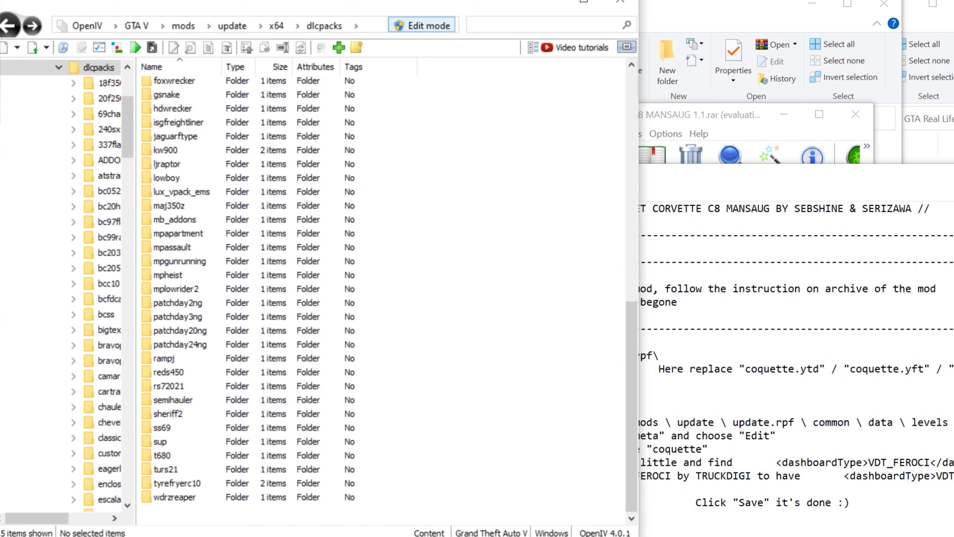
click(183, 26)
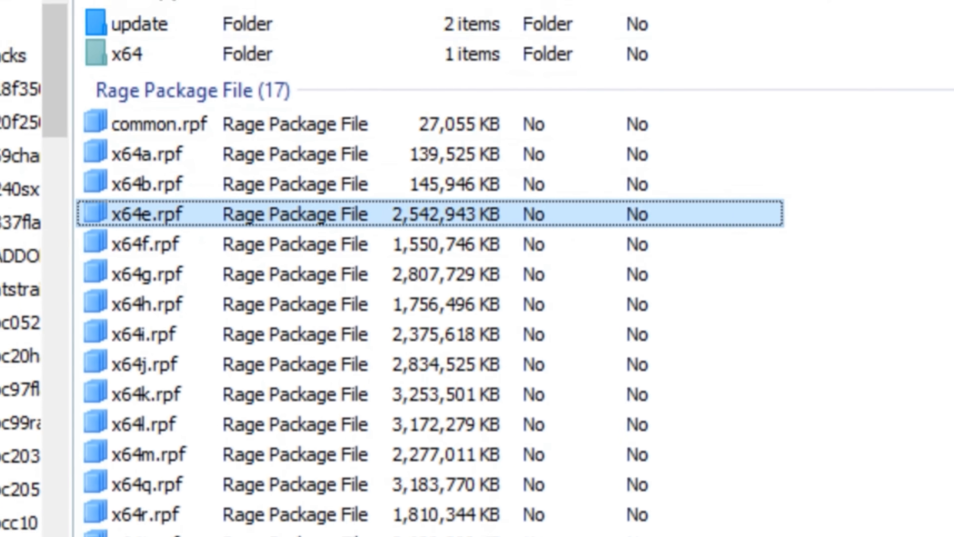
double_click(105, 191)
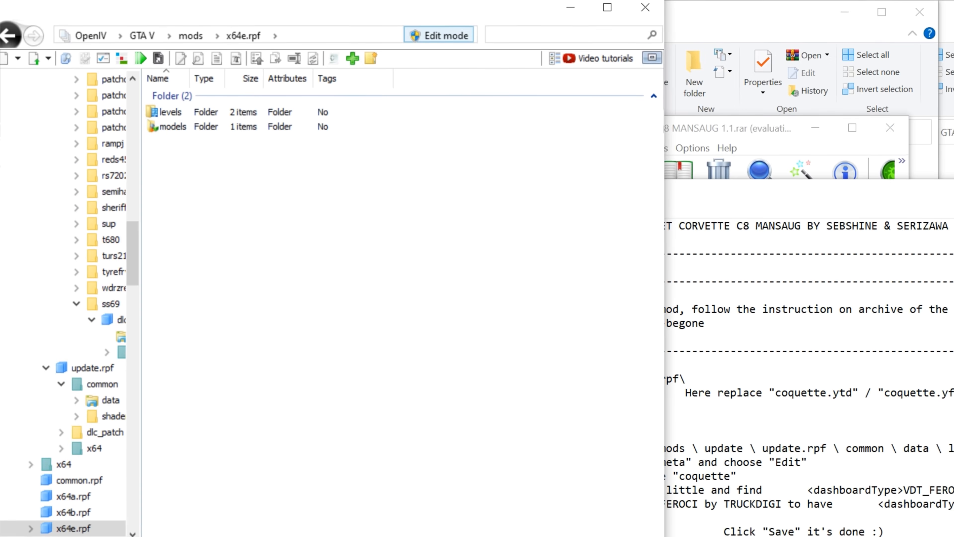
click(12, 38)
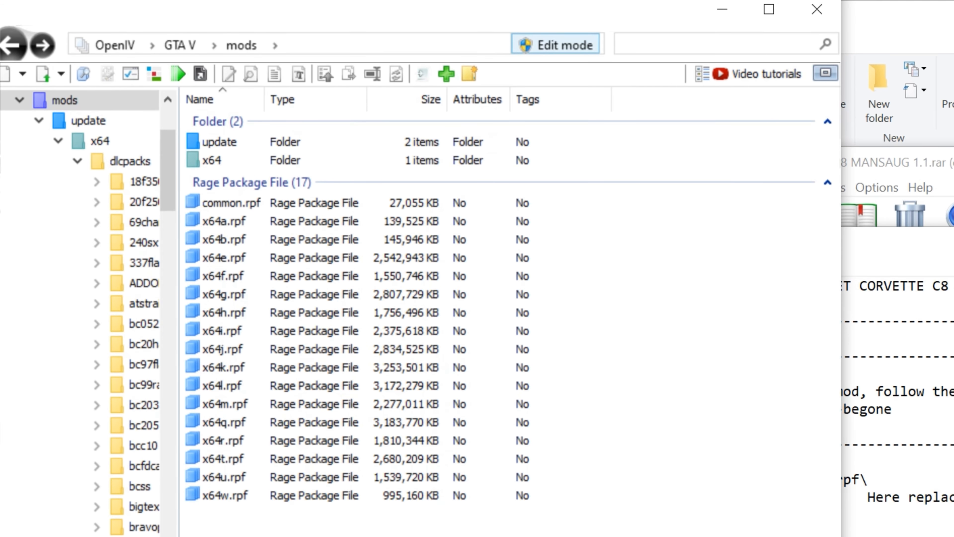
Step: Open vehicles.rpf in the mods folder through x64e.rpf, levels and gta5, and browse its file list
double_click(225, 257)
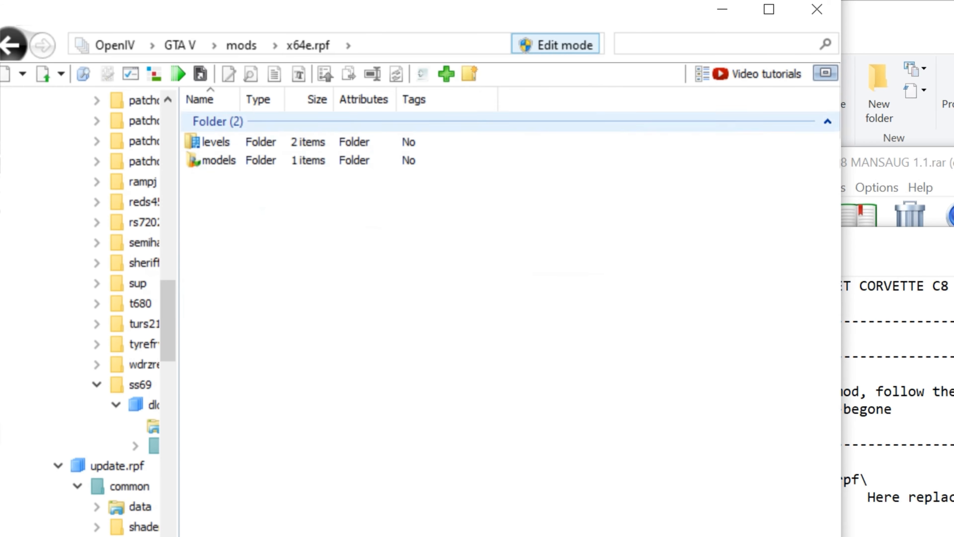
double_click(216, 142)
double_click(214, 161)
double_click(230, 197)
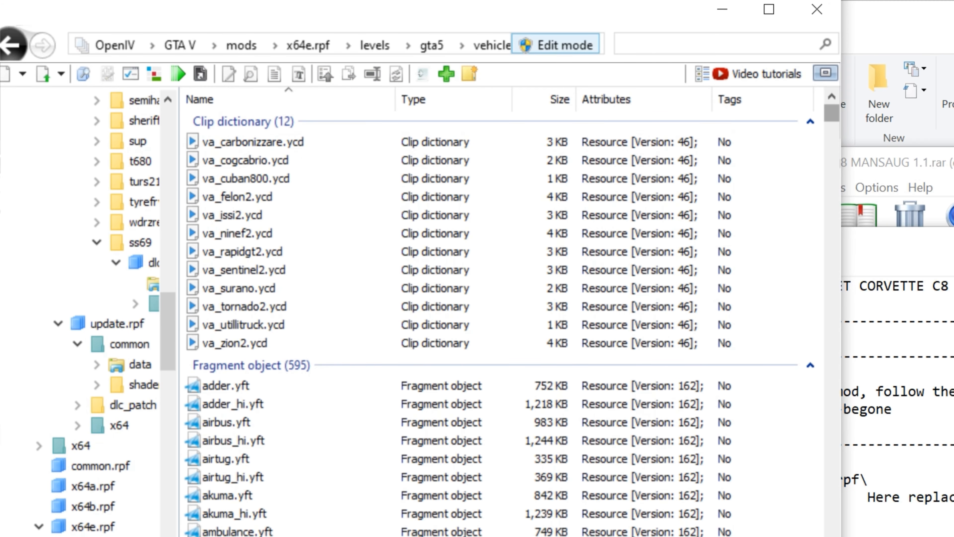
scroll(512, 323, down, 20)
scroll(513, 324, down, 20)
drag(832, 425, 831, 112)
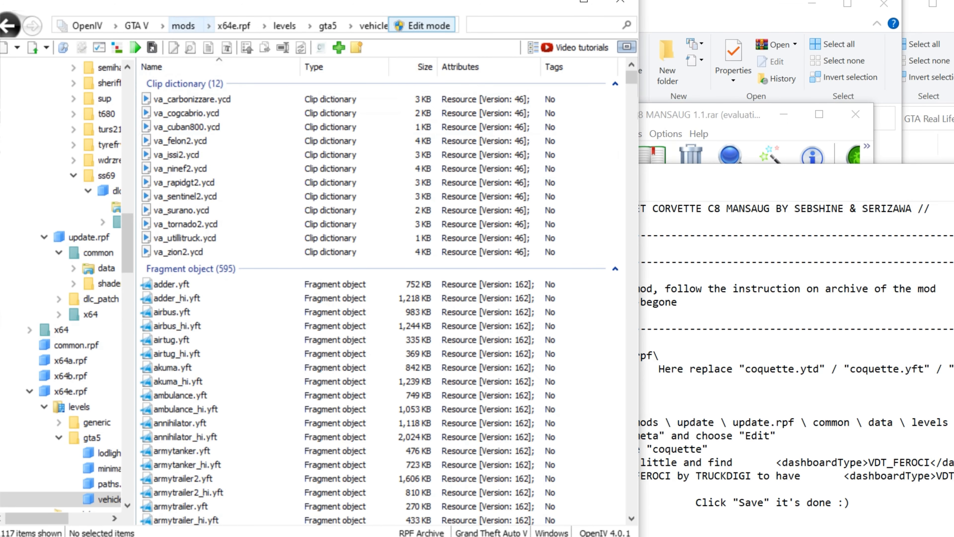
Step: Return to the mods folder and point out its update and x64 folders
click(241, 46)
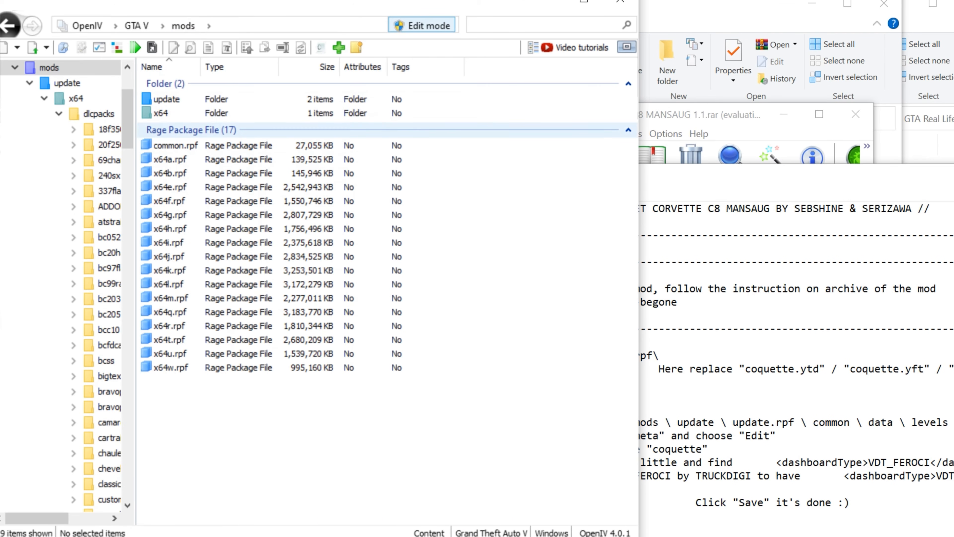
click(166, 99)
click(160, 114)
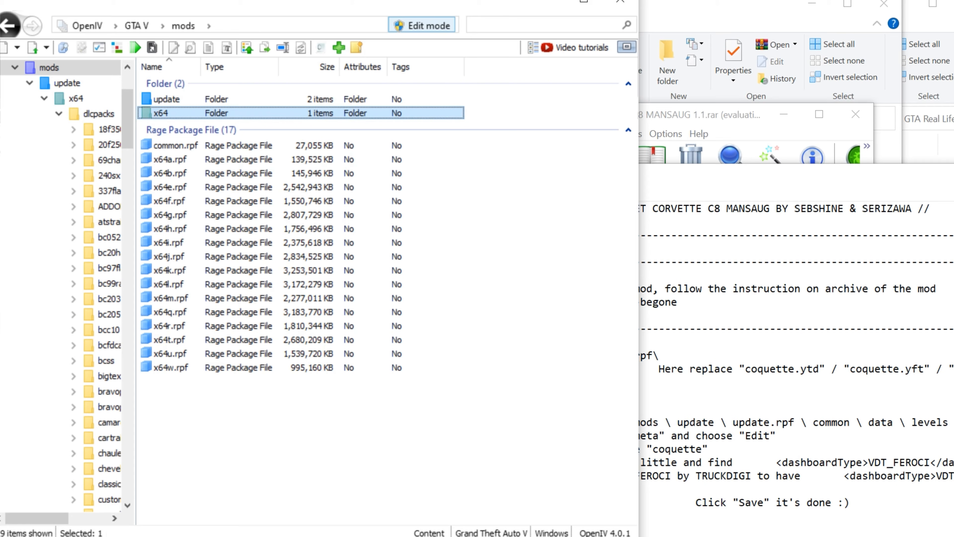
Step: Examine the original common.rpf and x64e.rpf in the GTA V root folder and return to vehicles.rpf under mods
click(137, 25)
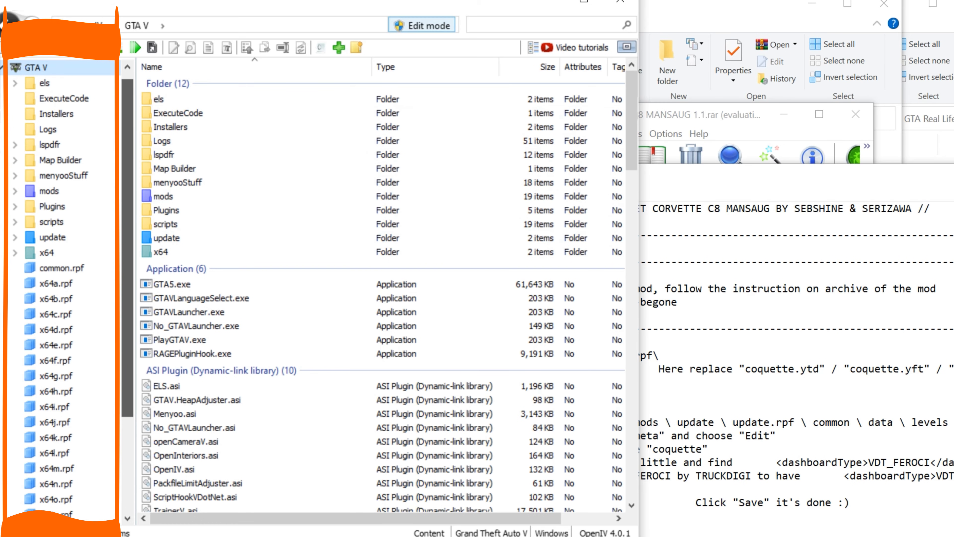
drag(128, 241, 127, 269)
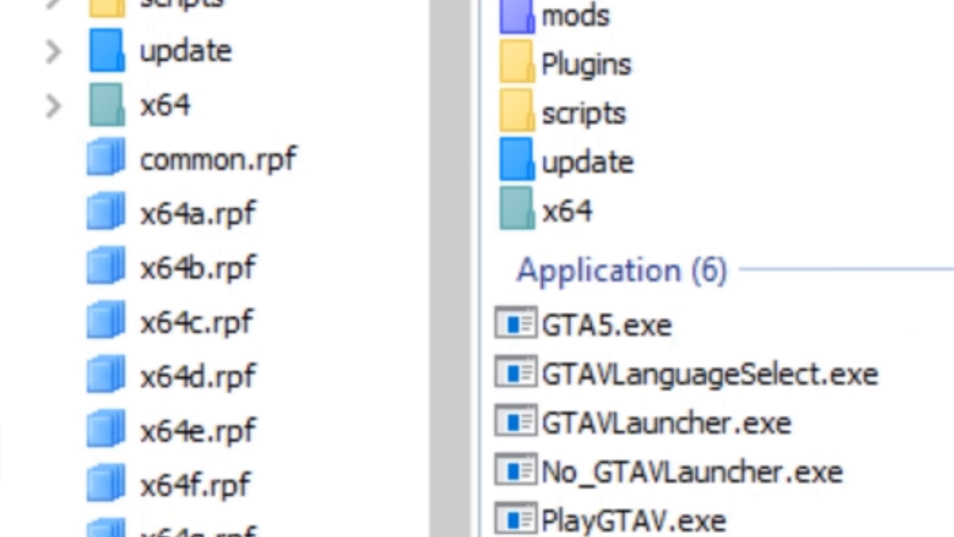
click(218, 160)
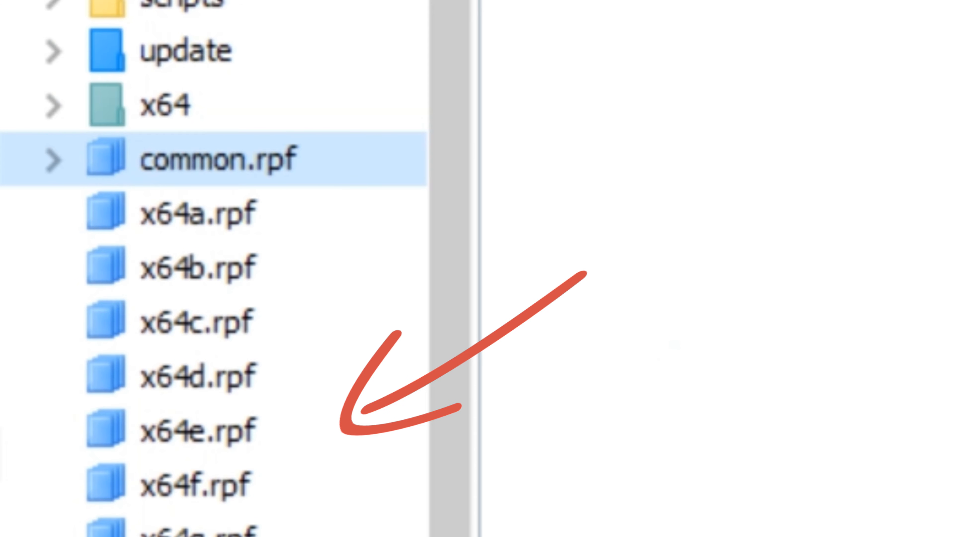
click(199, 430)
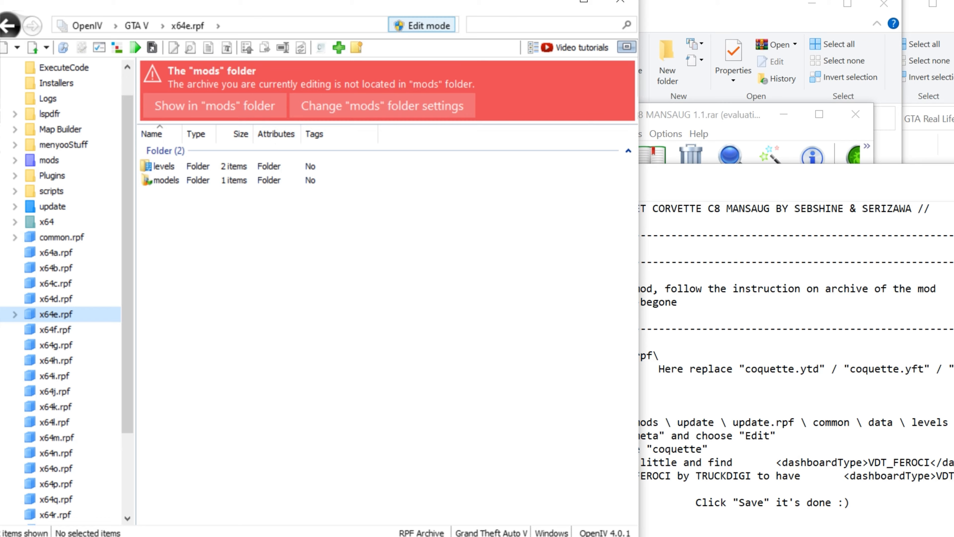
click(9, 25)
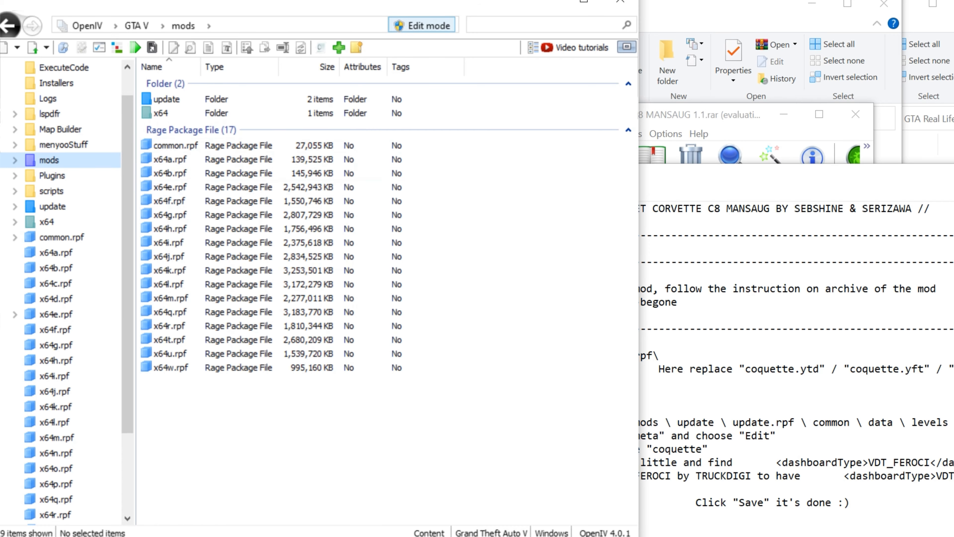
click(9, 26)
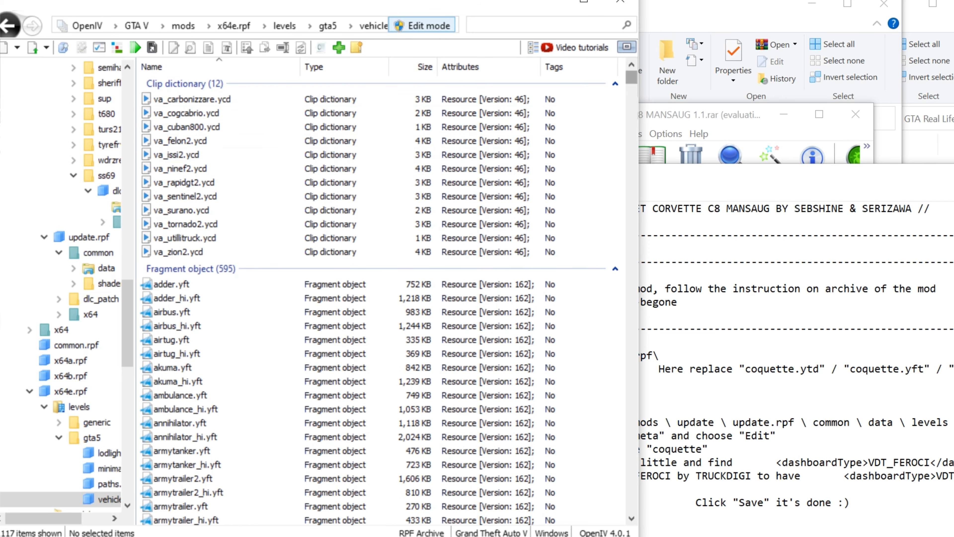
Step: Following the instructions, copy coquette.ytd, coquette.yft and coquette_hi.yft from the Corvette archive's REPLACE\Files folder into vehicles.rpf
click(691, 233)
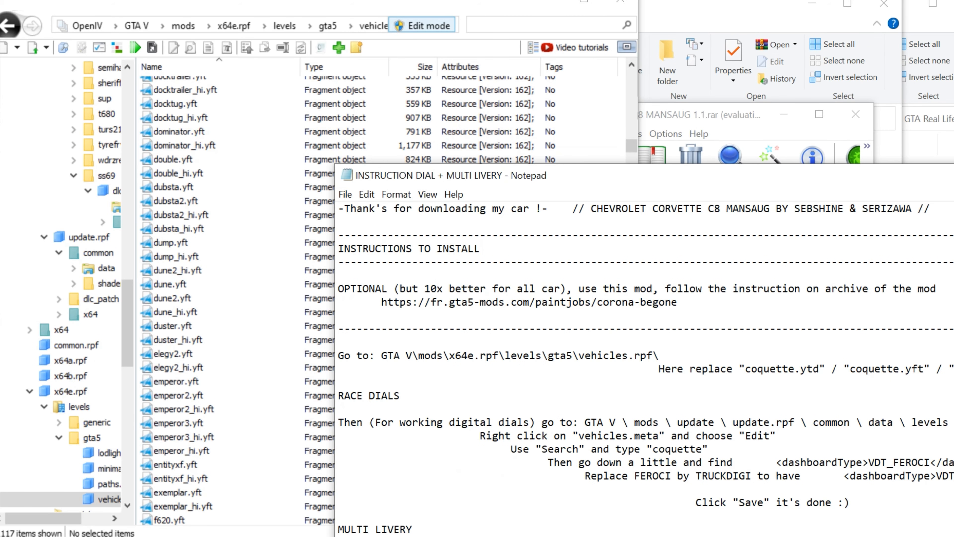
drag(608, 178, 345, 35)
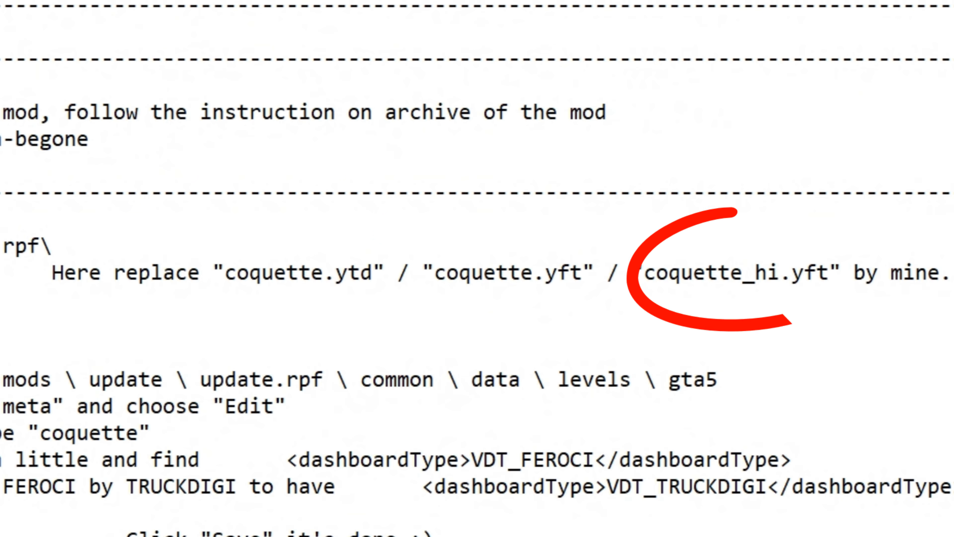
drag(661, 268, 632, 199)
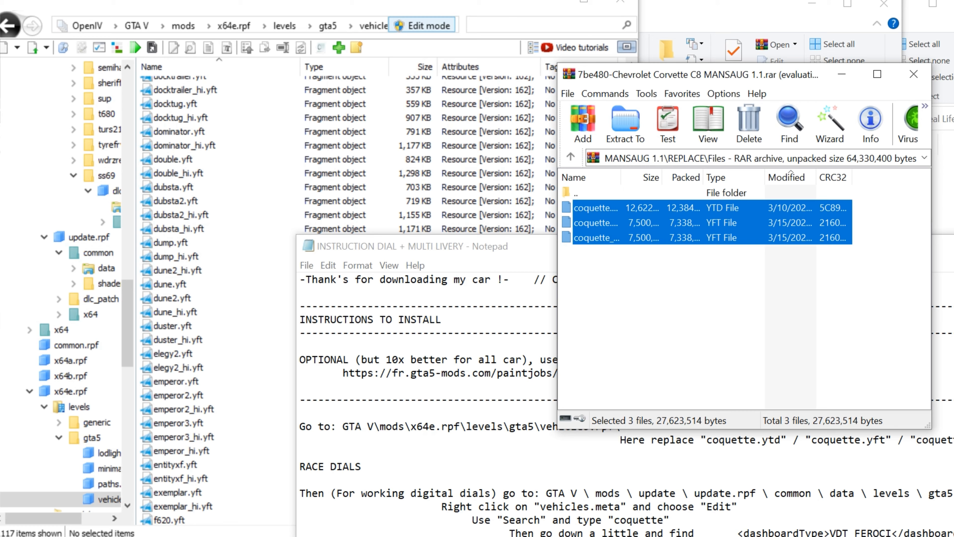
drag(596, 223, 376, 104)
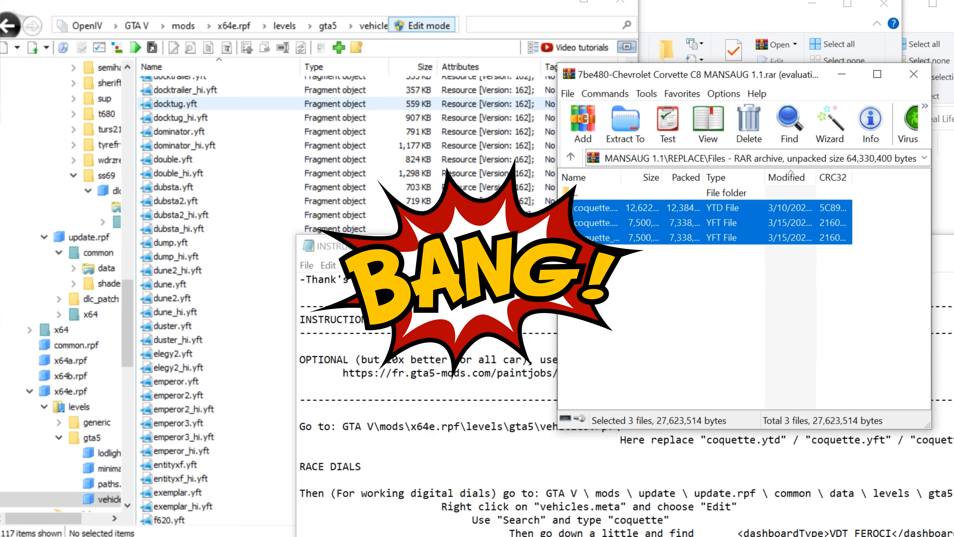
Step: Open coquette.yft from vehicles.rpf in the OpenIV Model Viewer, inspect the Corvette from all sides and close the viewer
drag(631, 146, 632, 126)
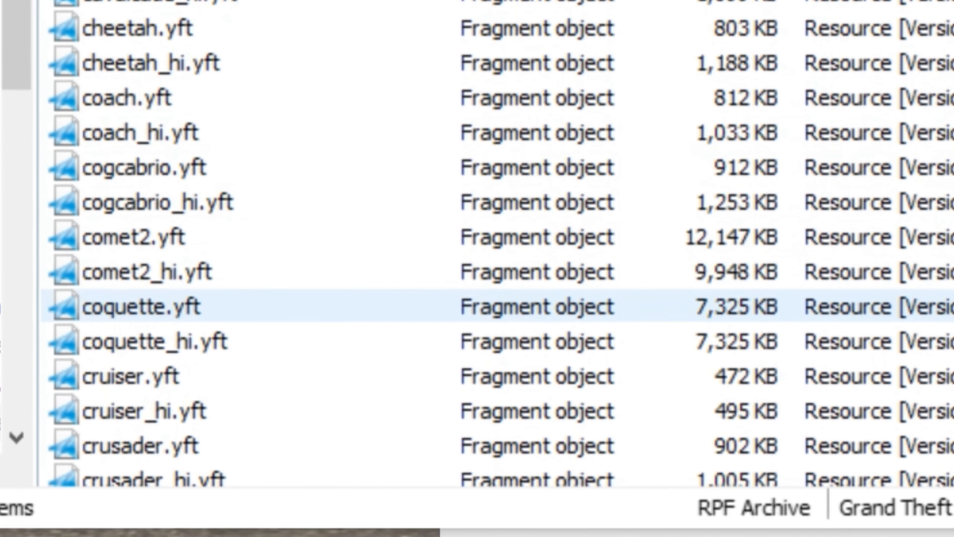
click(150, 349)
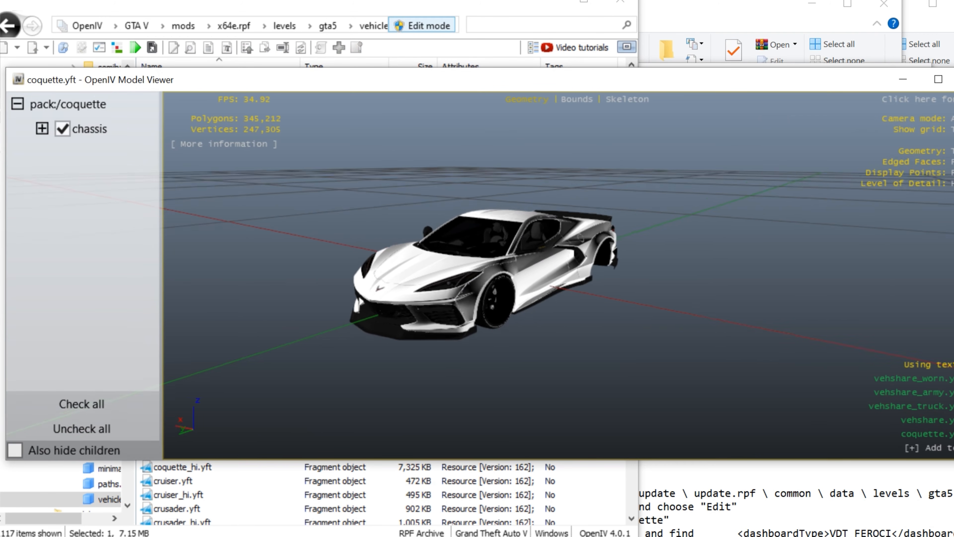
scroll(489, 275, up, 5)
scroll(488, 275, down, 4)
drag(527, 274, 176, 269)
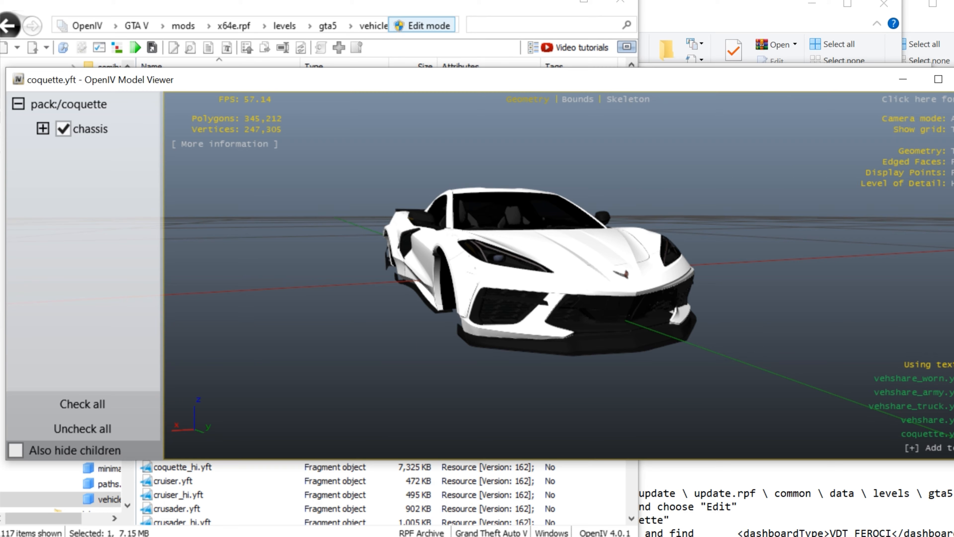
drag(866, 87, 725, 140)
drag(488, 293, 286, 302)
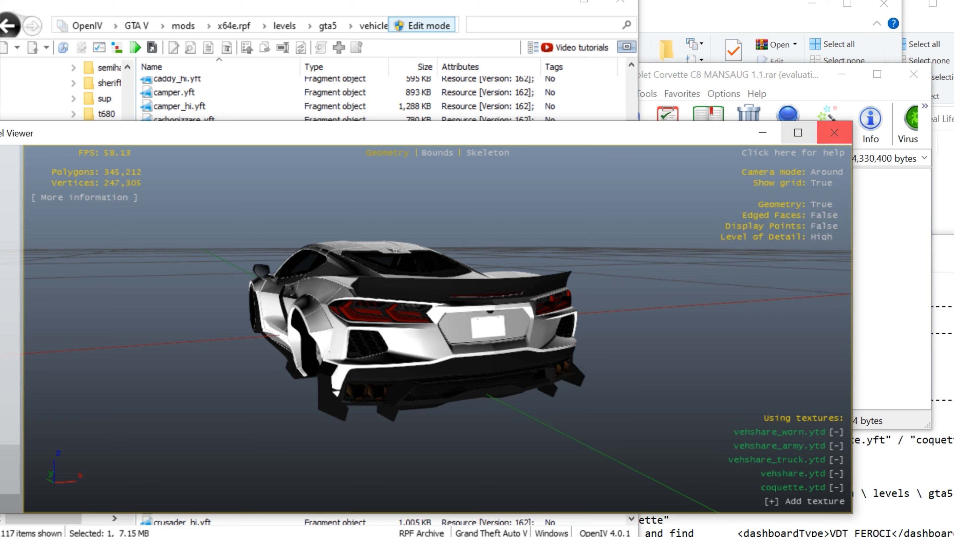
drag(564, 286, 218, 281)
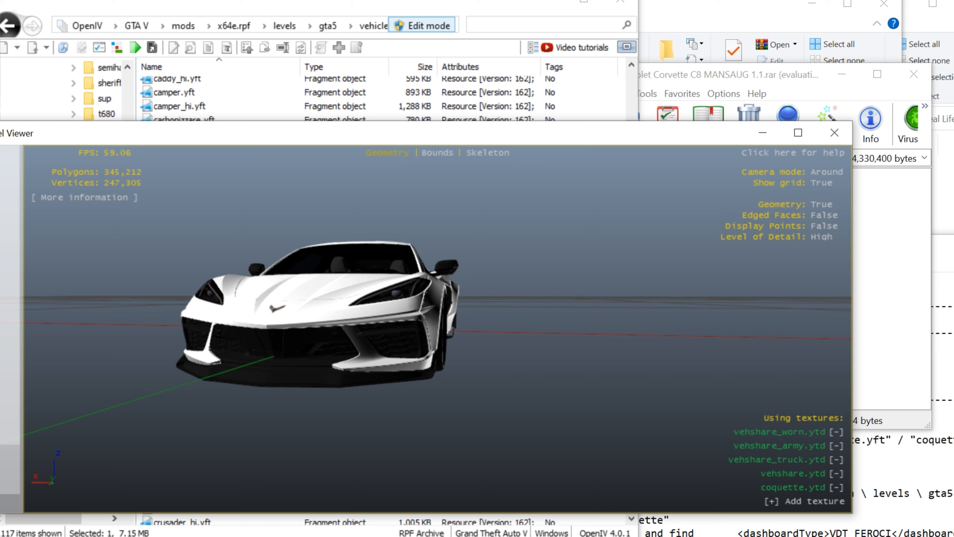
click(835, 132)
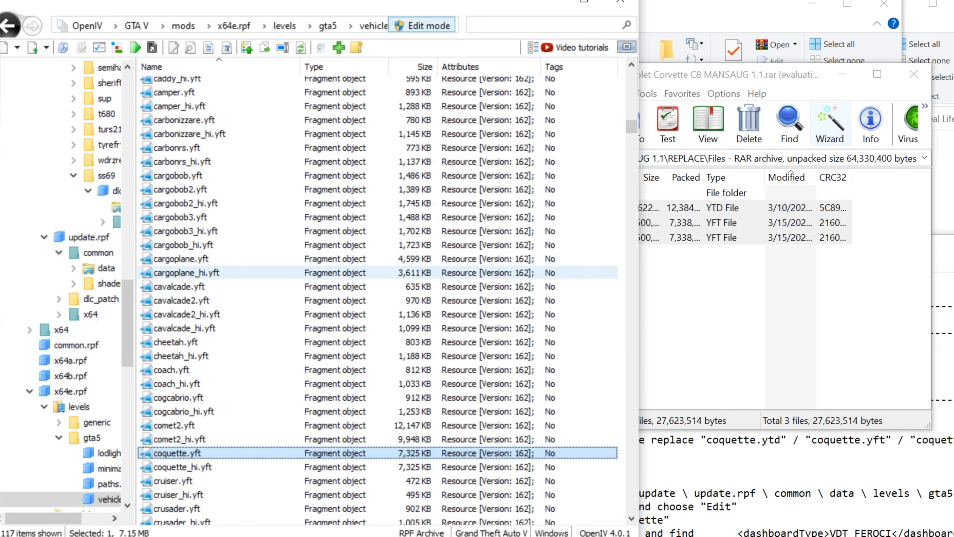
scroll(376, 312, down, 5)
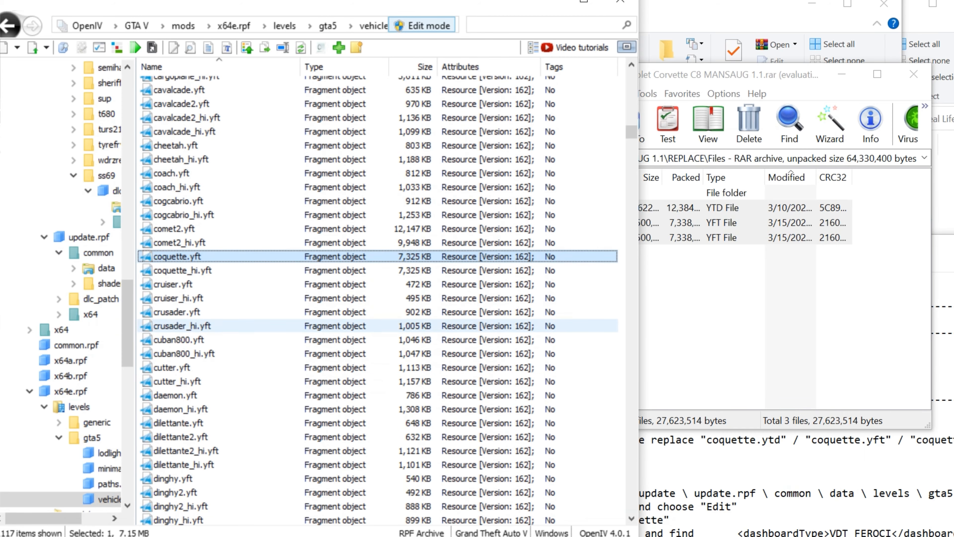
scroll(488, 301, up, 4)
click(696, 293)
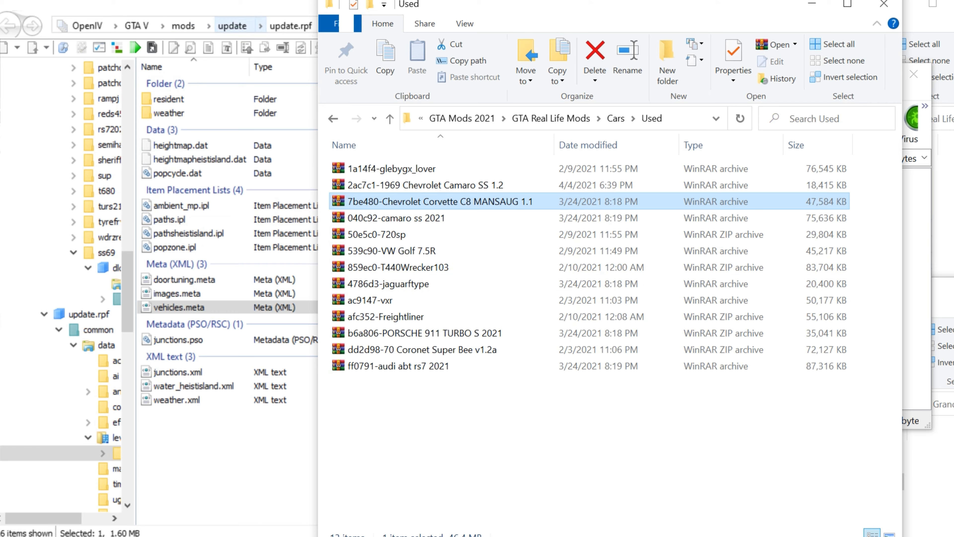
Step: Go to the dlcpacks folder under mods\update\x64 and find the reds450 add-on folder
click(183, 25)
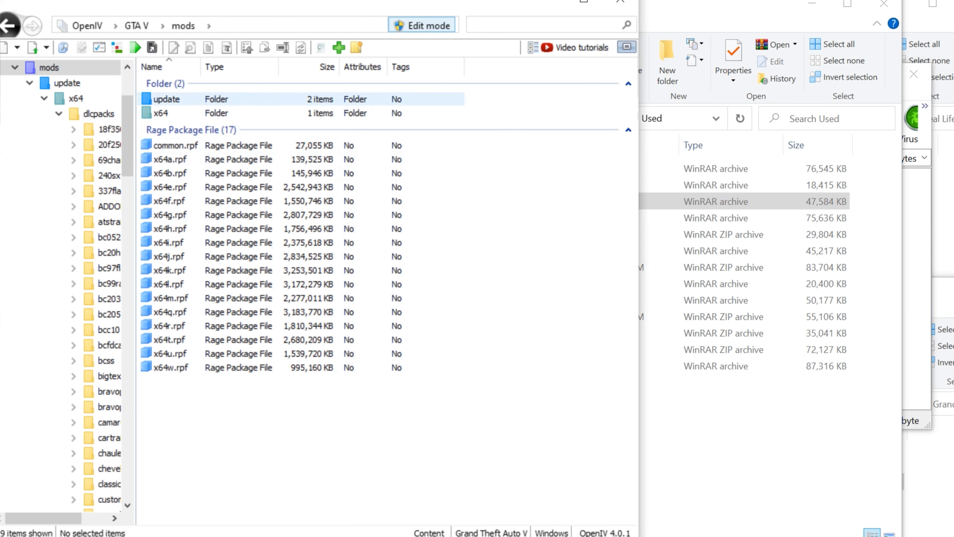
double_click(167, 99)
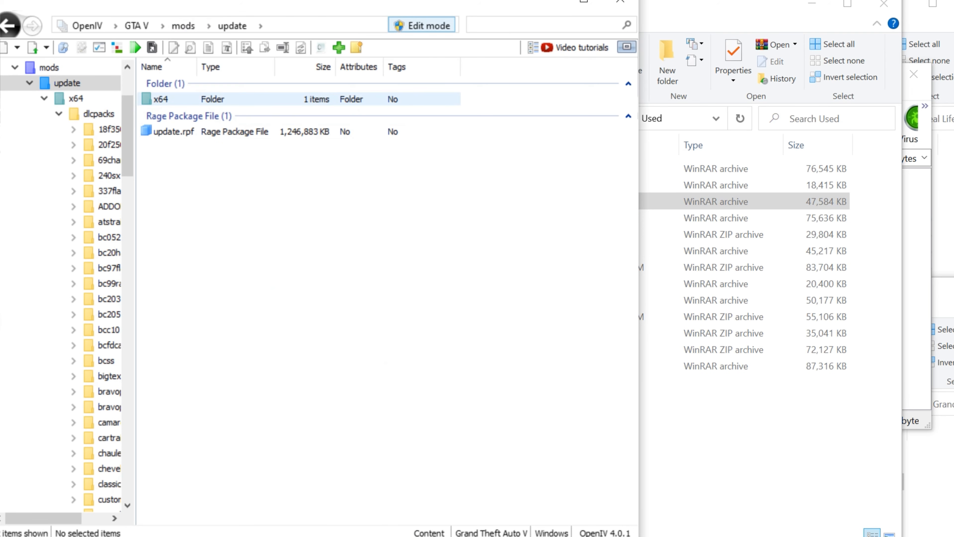
double_click(162, 99)
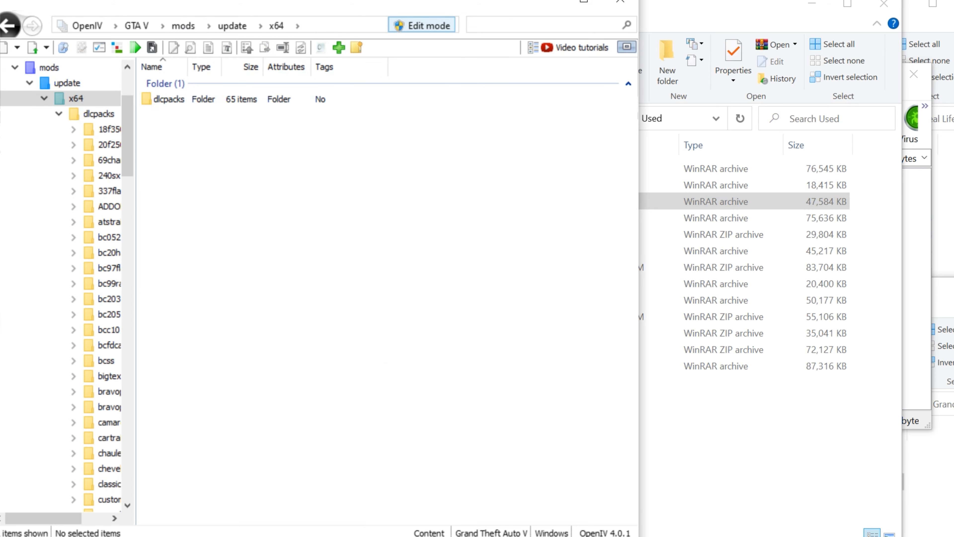
double_click(161, 99)
scroll(282, 196, down, 8)
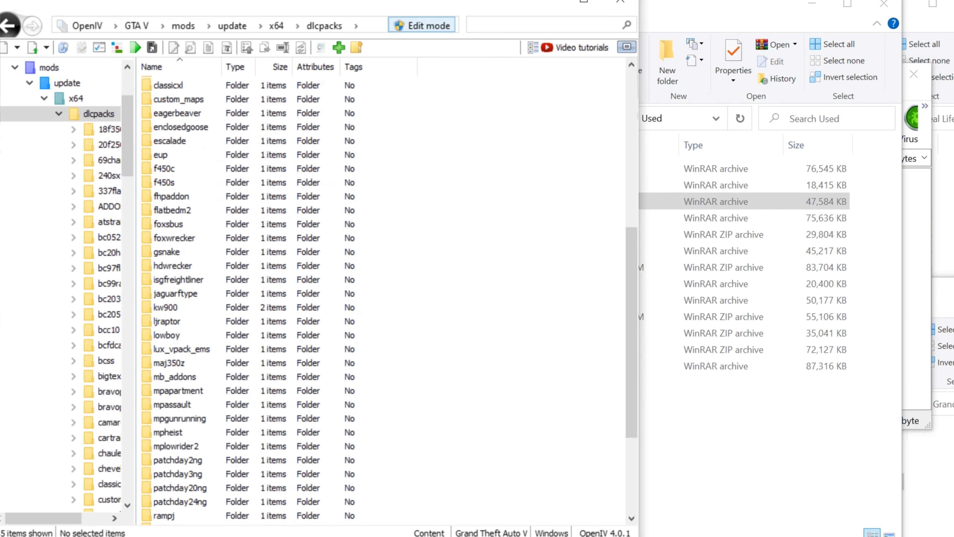
scroll(282, 203, down, 4)
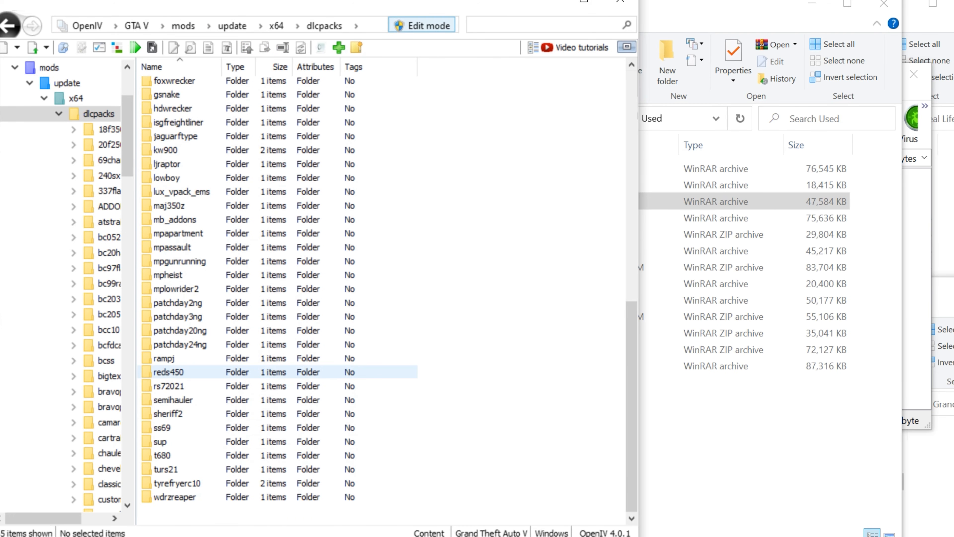
Step: Open reds450's dlc.rpf, look into its data folder, and go to vehicles.rpf inside its x64 folder
double_click(169, 372)
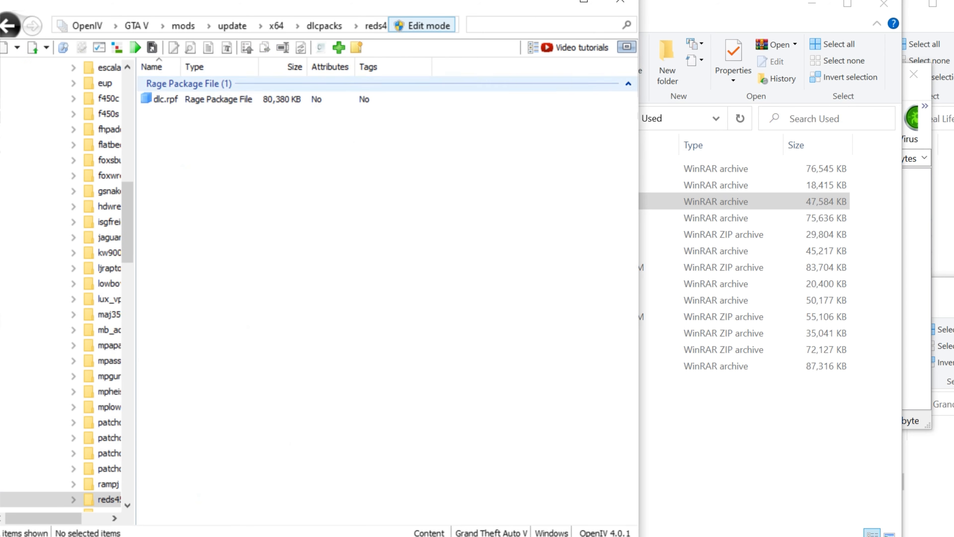
double_click(166, 99)
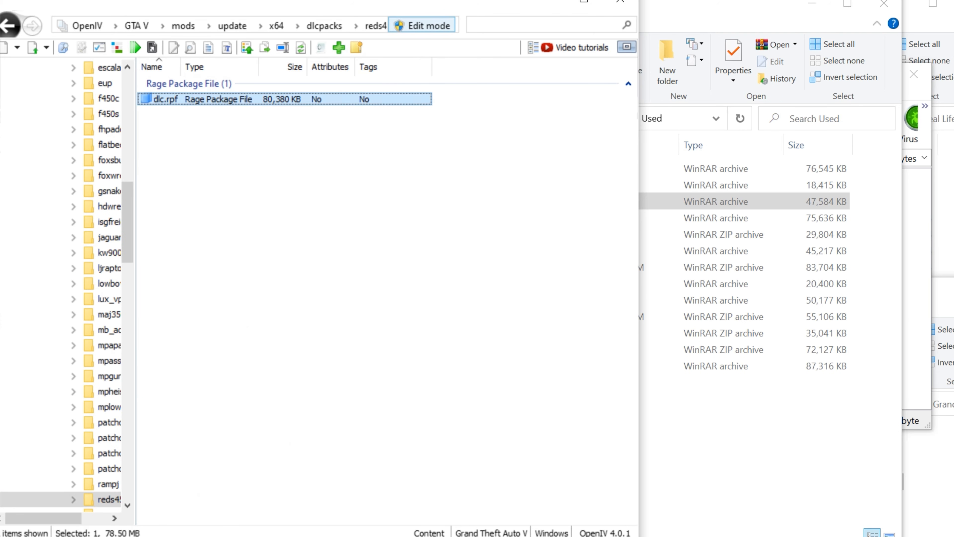
double_click(165, 99)
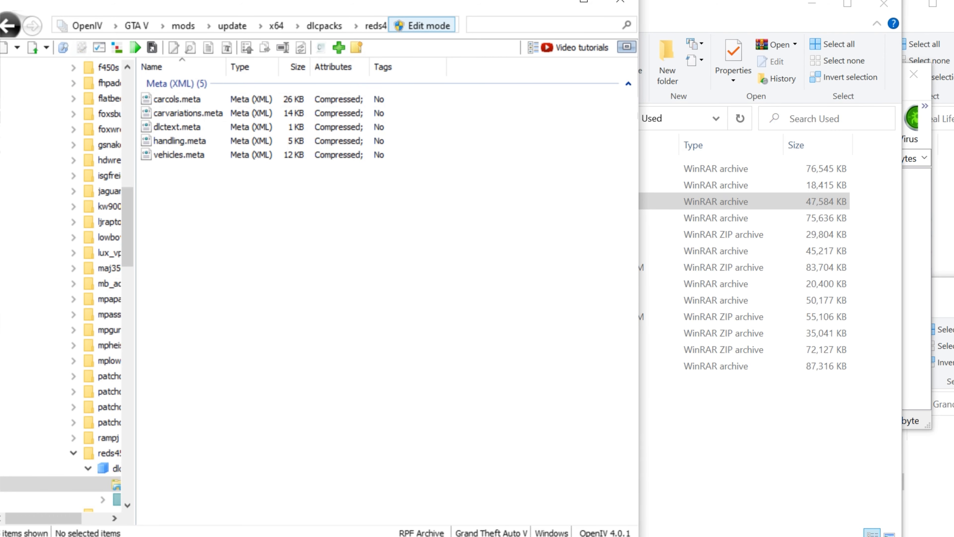
click(8, 25)
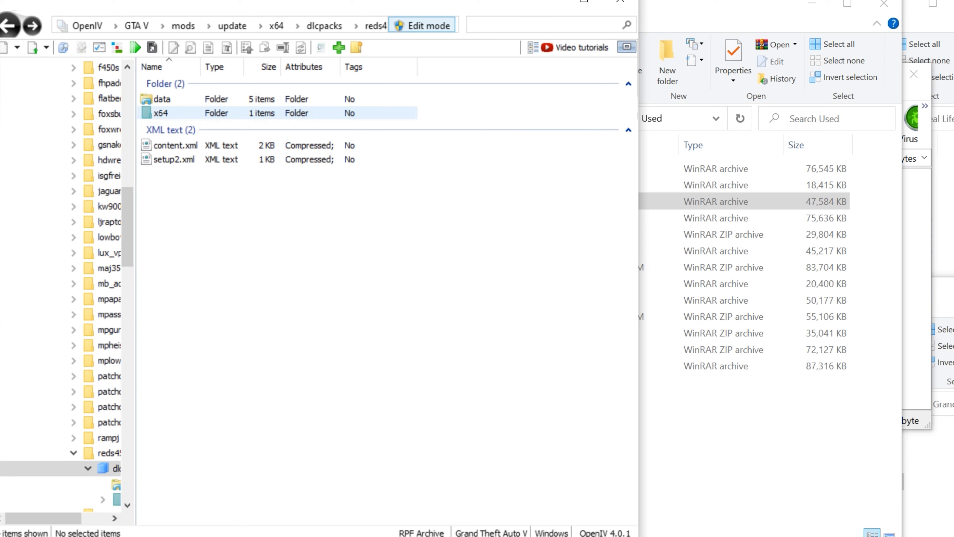
double_click(166, 113)
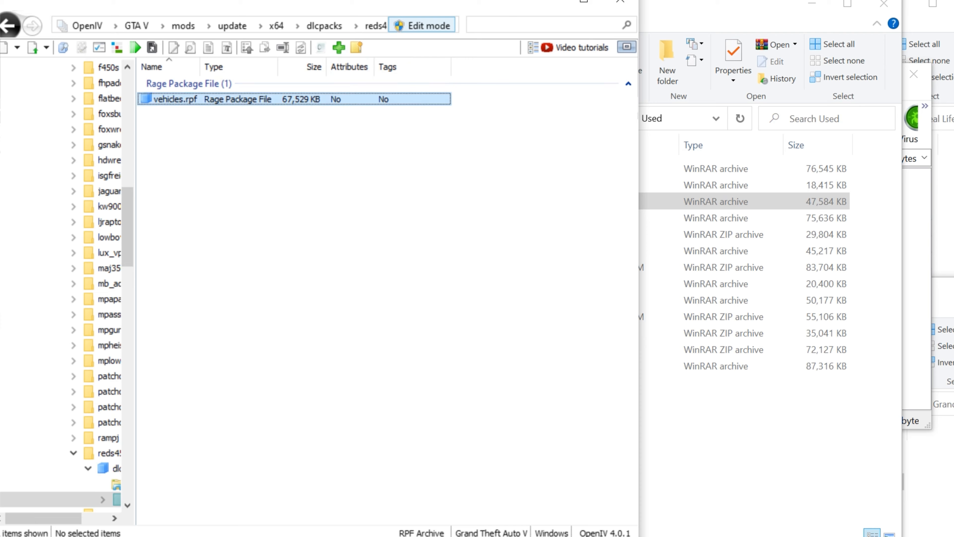
double_click(169, 99)
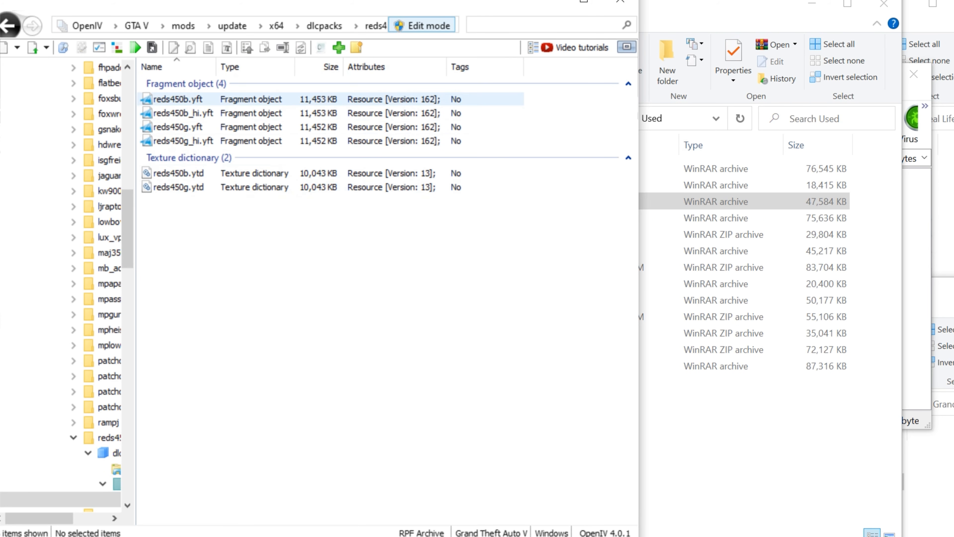
Step: Open reds450b.ytd in the texture editor, search for "sign" and select the f450_sign_a backup copy texture
click(178, 174)
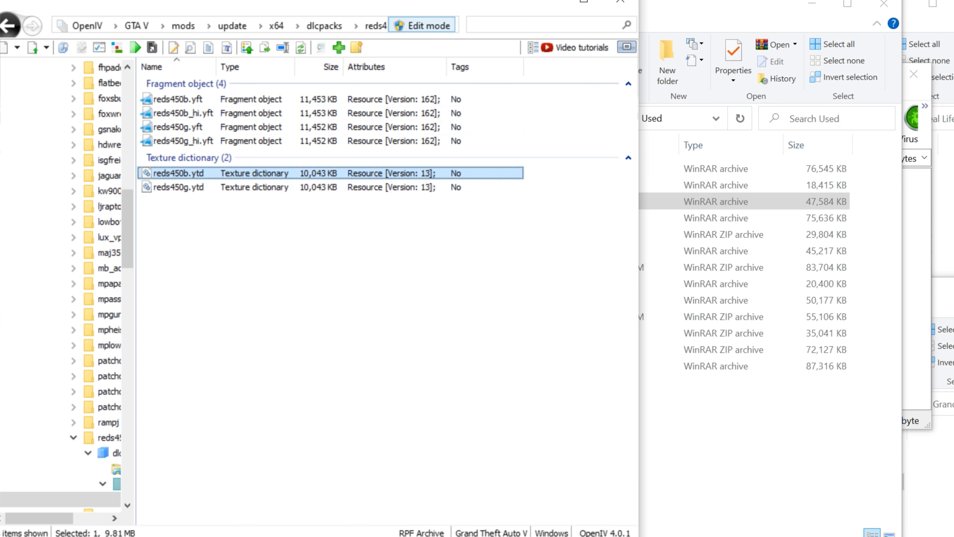
right_click(202, 174)
click(233, 201)
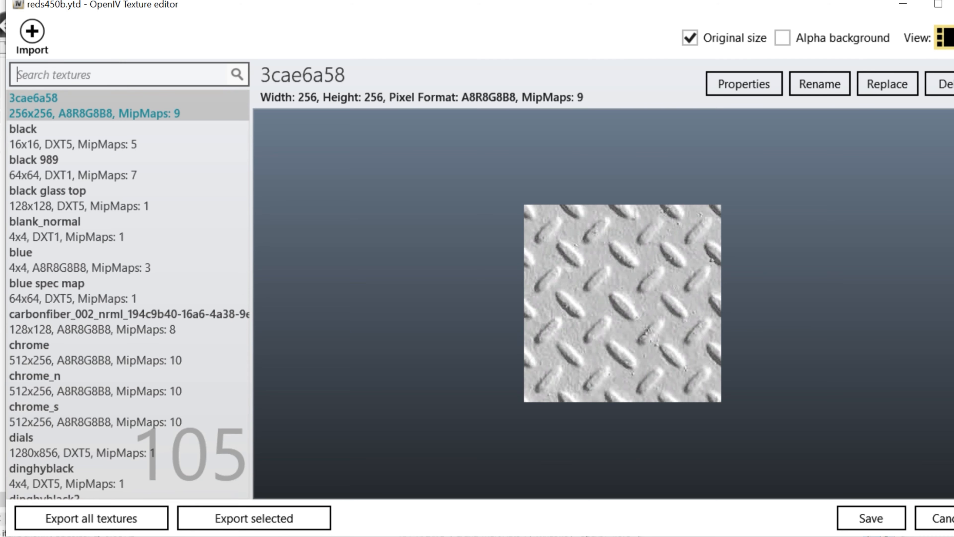
text(sign)
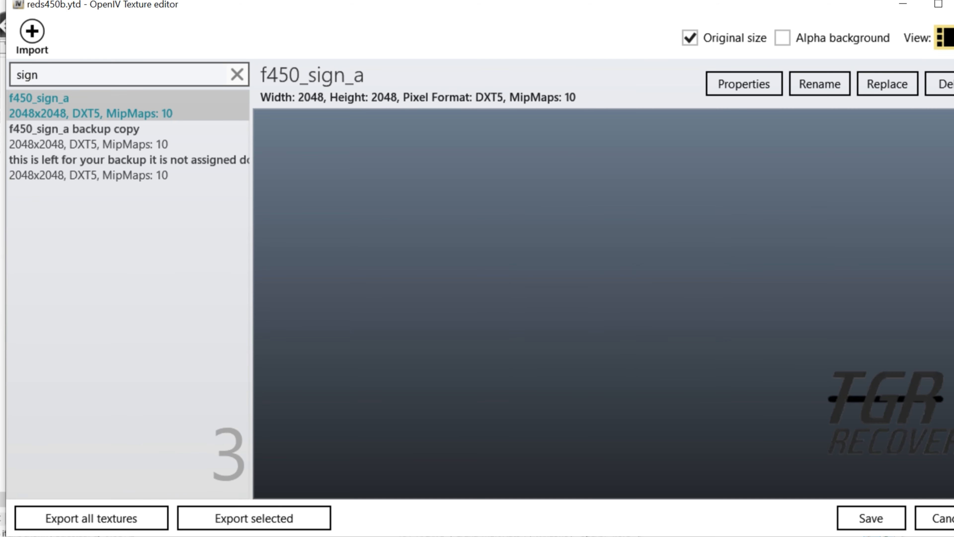
click(113, 137)
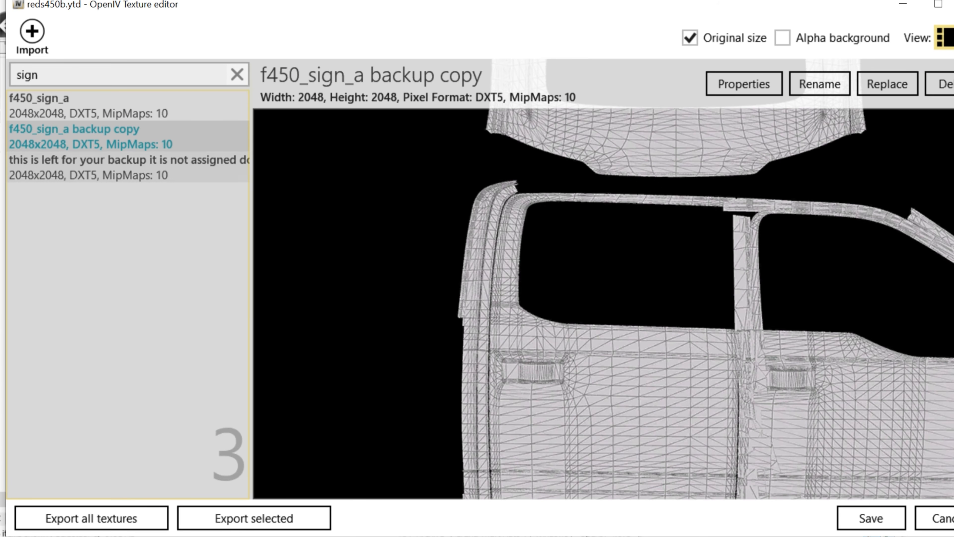
click(128, 167)
click(128, 137)
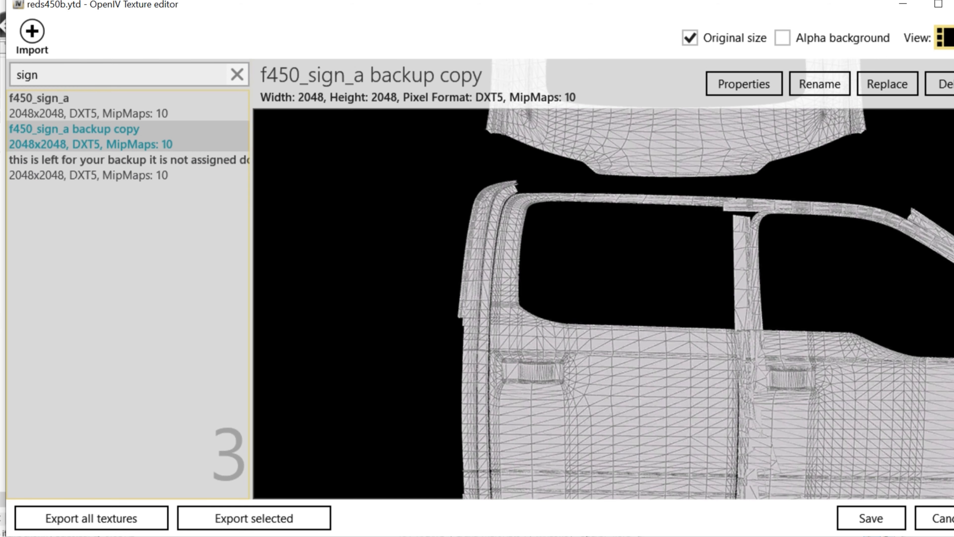
Step: Save the f450_sign_a backup copy texture as a DDS file in the temp\f550 wrecker folder and open it in GIMP
key(alt+Tab)
drag(128, 137, 465, 295)
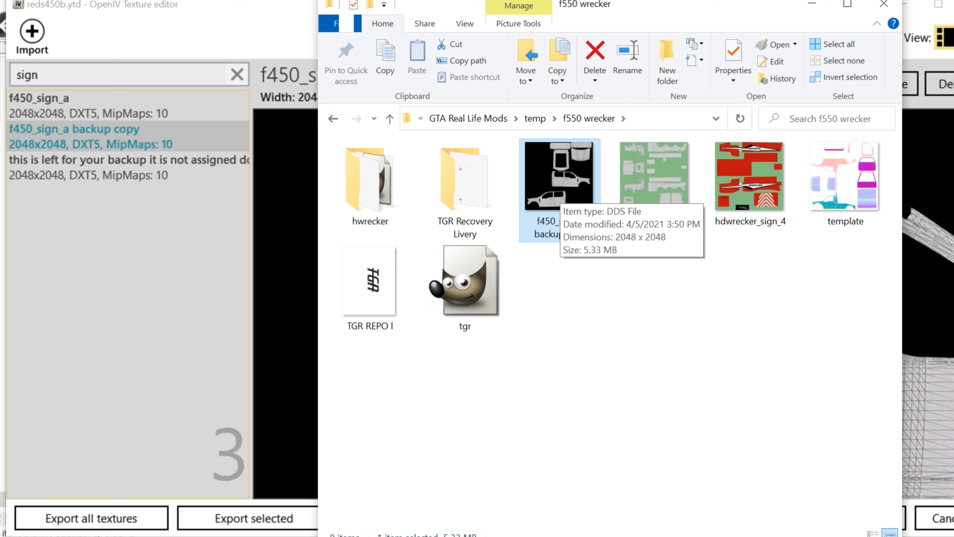
right_click(560, 191)
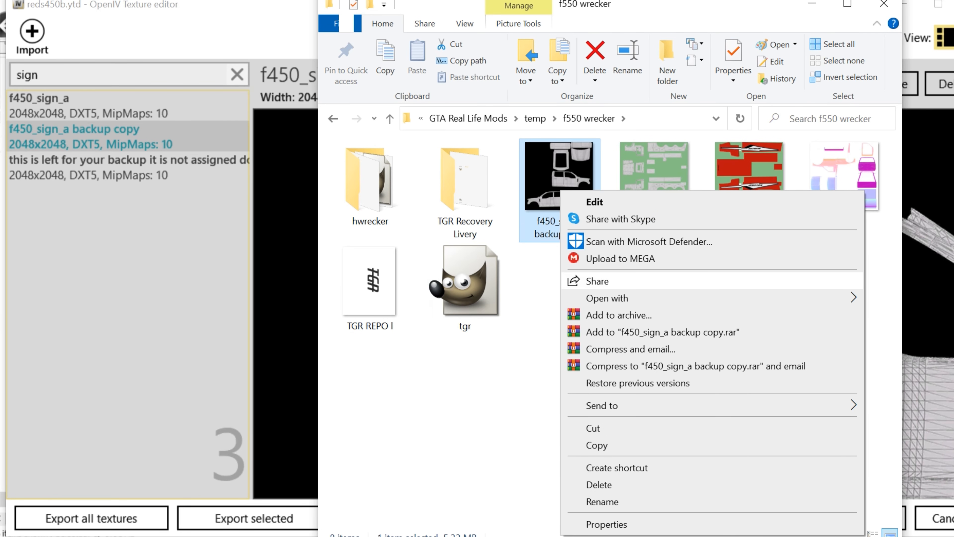
mouse_move(619, 297)
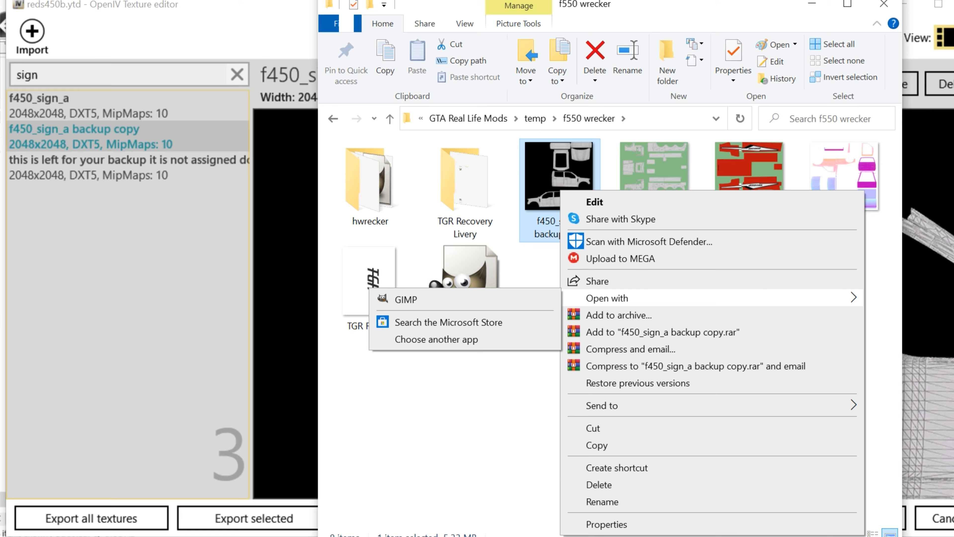
click(406, 299)
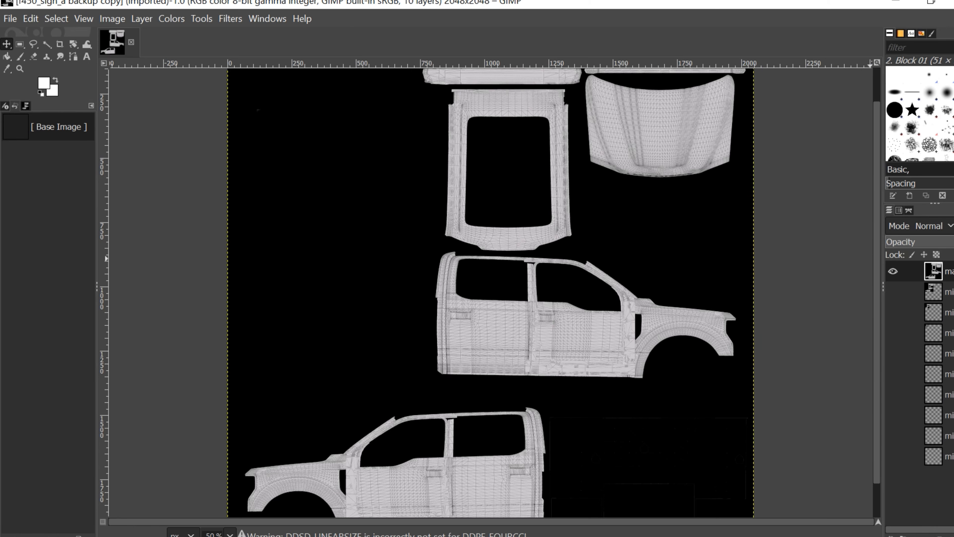
Step: Add Tgr final.png from the Tow liverystgr folder as a layer and move it onto the upper truck side's front door
click(9, 18)
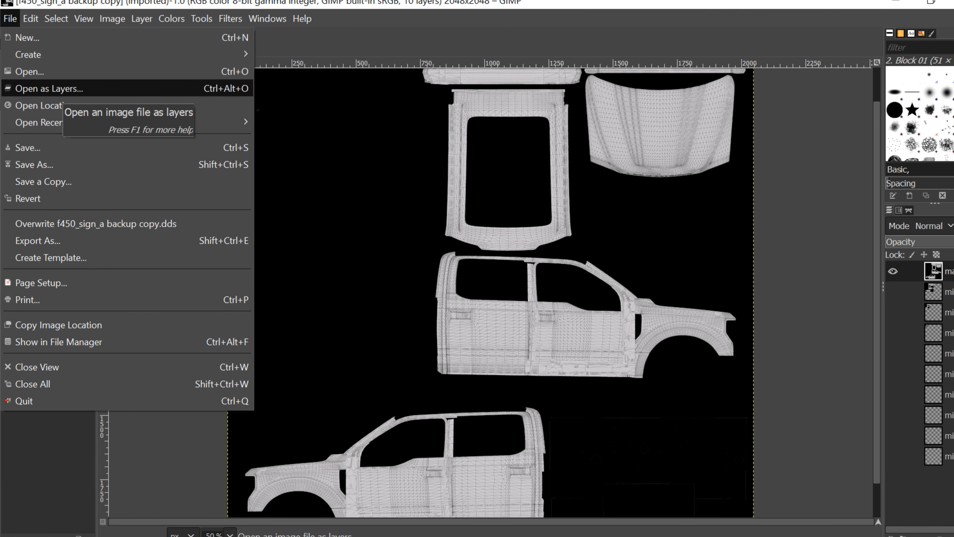
click(60, 89)
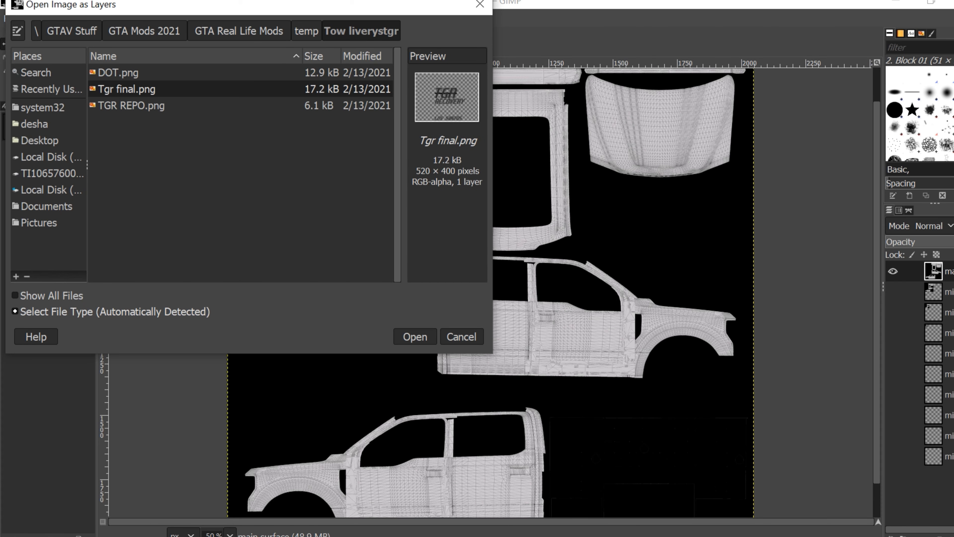
click(415, 336)
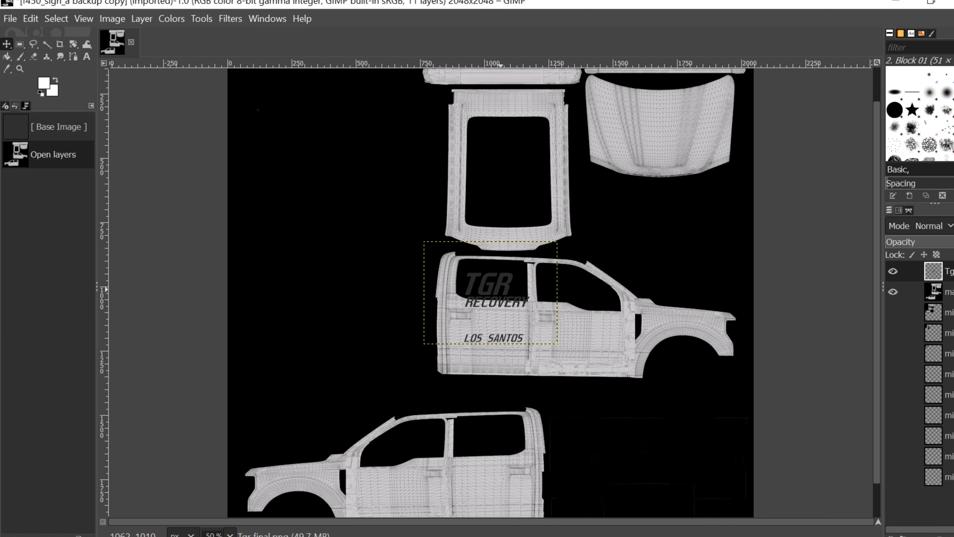
drag(501, 291, 577, 326)
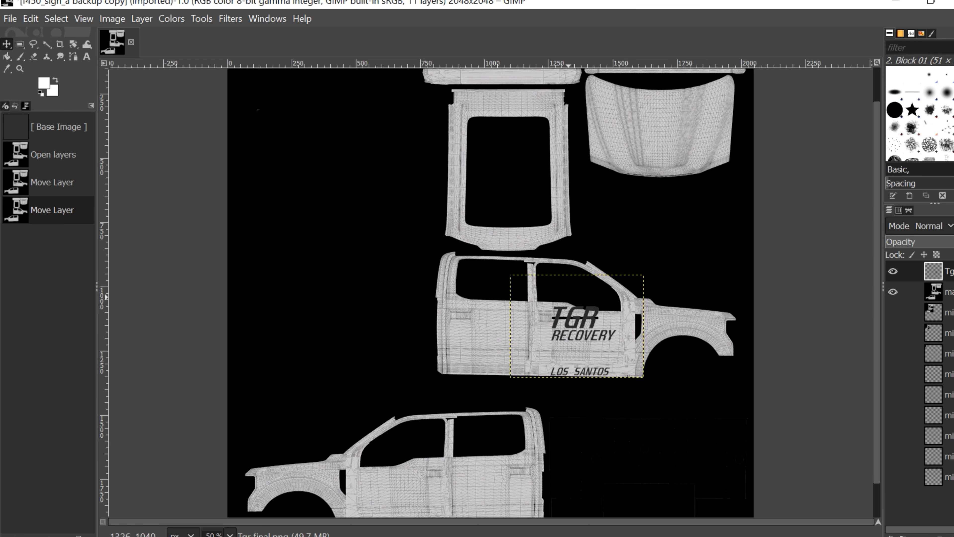
Step: Scale the Tgr final.png layer to 337 × 259 px and position the logo within the front door
right_click(939, 271)
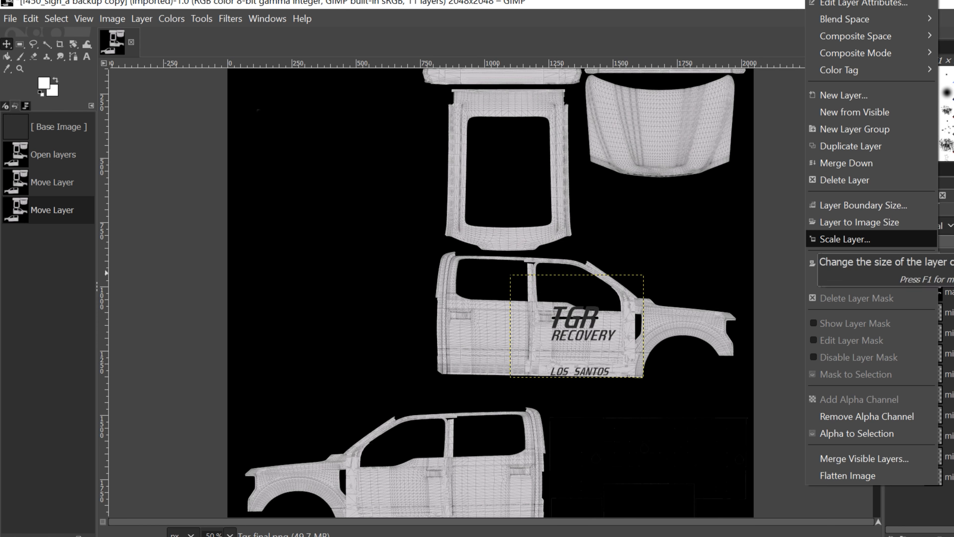
click(846, 239)
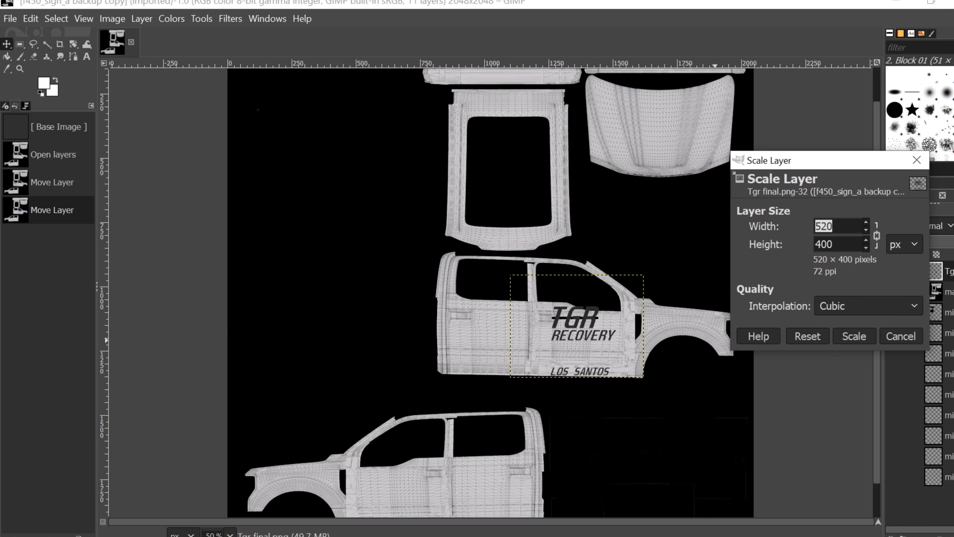
click(867, 248)
click(866, 247)
click(866, 248)
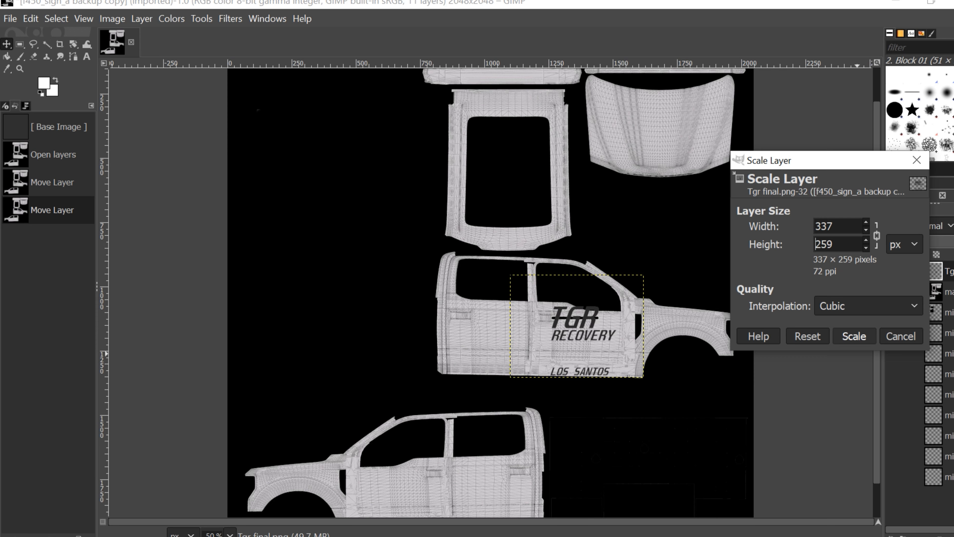
click(854, 336)
drag(588, 330, 593, 337)
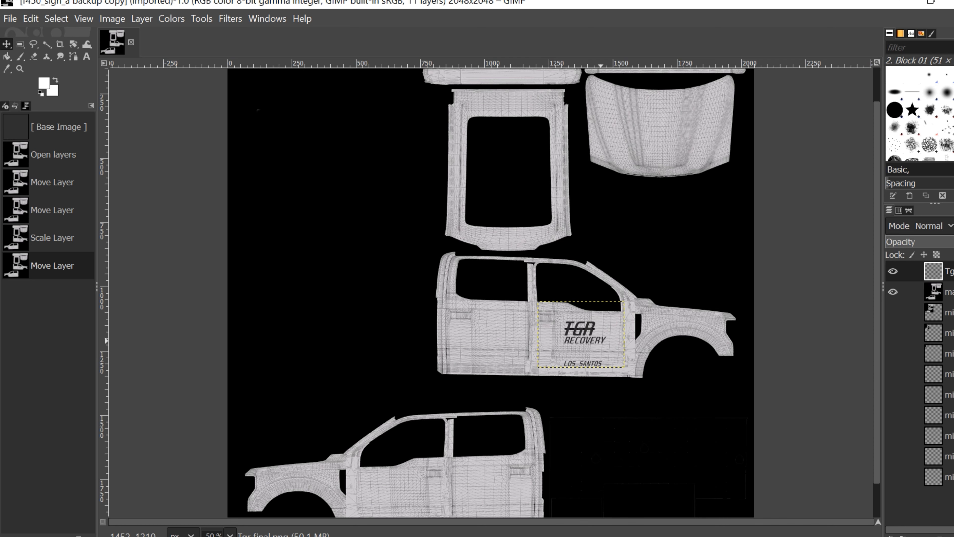
drag(600, 339, 594, 333)
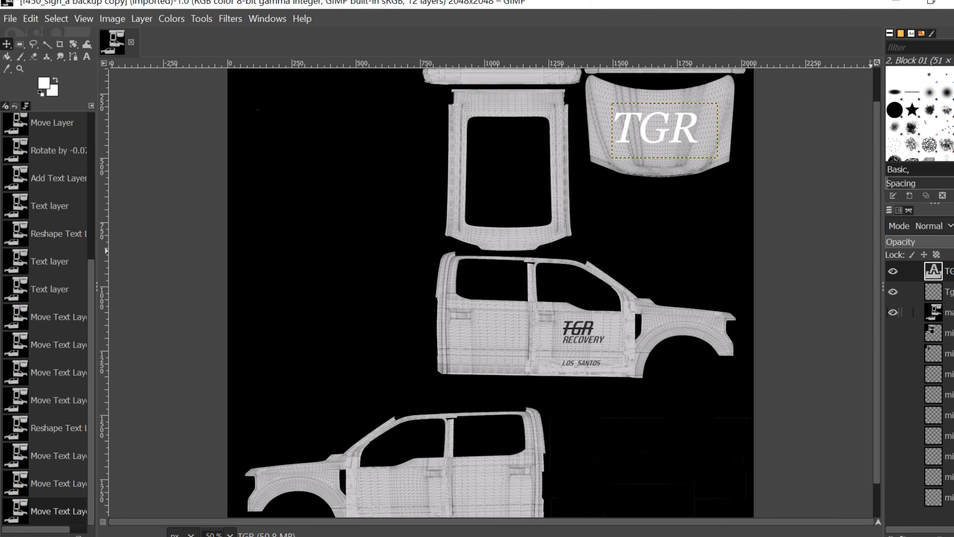
Step: Reduce the main surface layer's opacity in its layer attributes until the layer is fully transparent
double_click(949, 312)
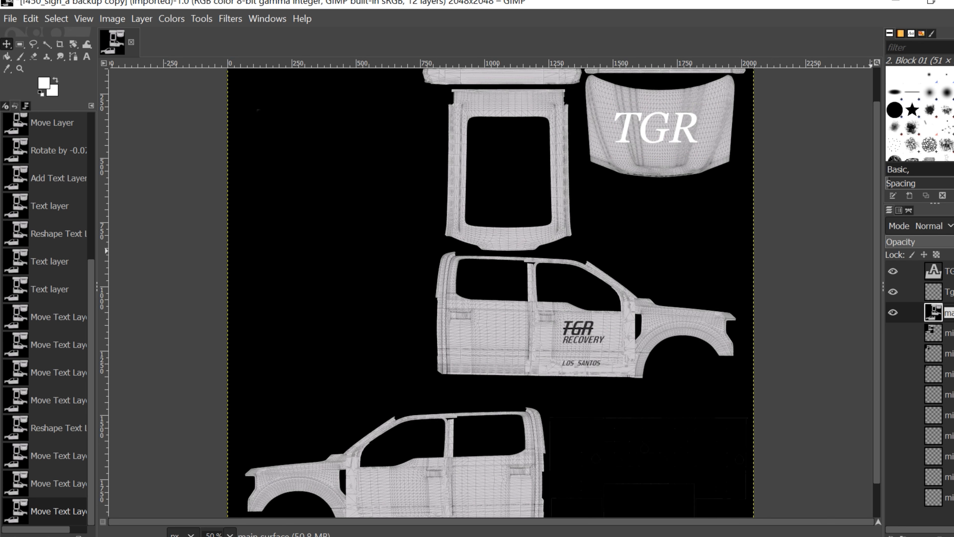
double_click(933, 313)
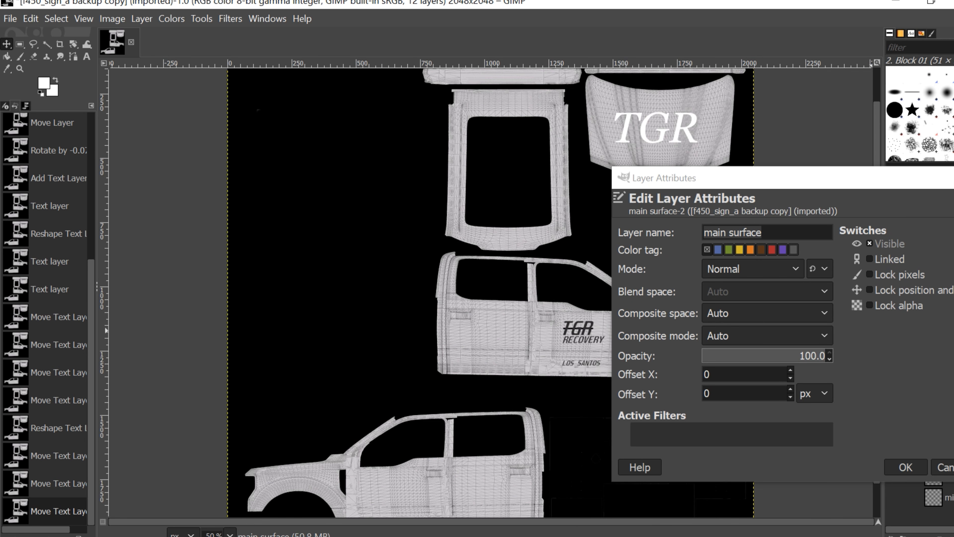
drag(802, 356, 700, 356)
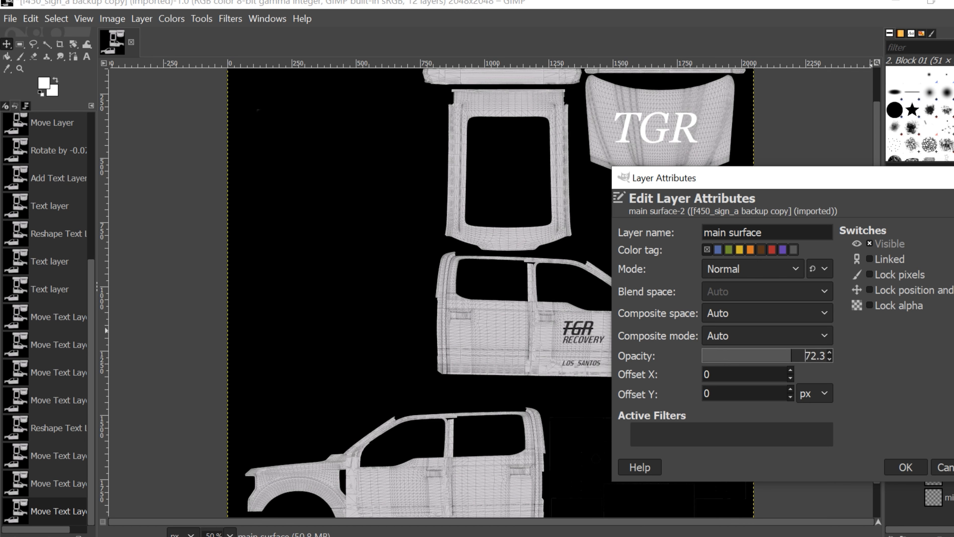
click(905, 467)
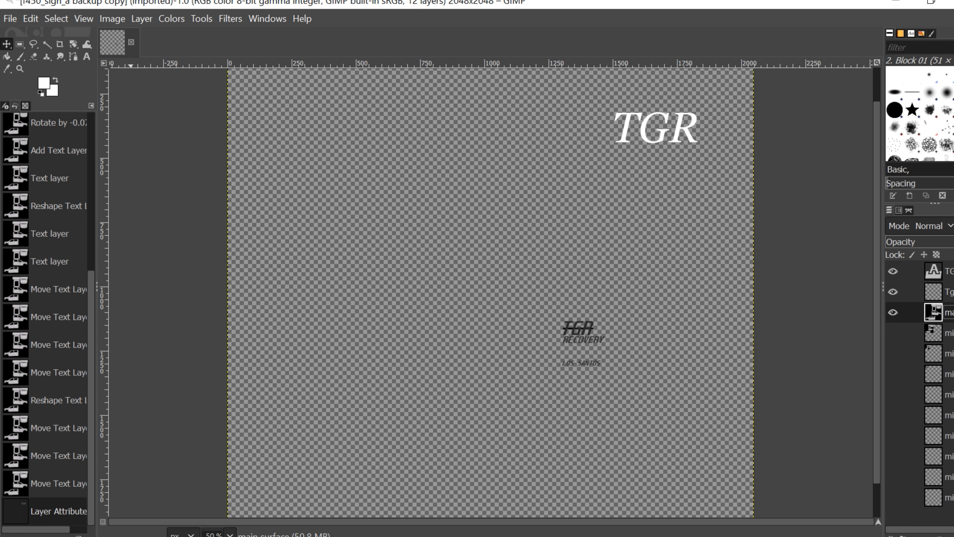
Step: Set up an export of the transparent livery to the f550 wrecker folder as PNG, naming it f450_sign_a backup copy.png
click(10, 19)
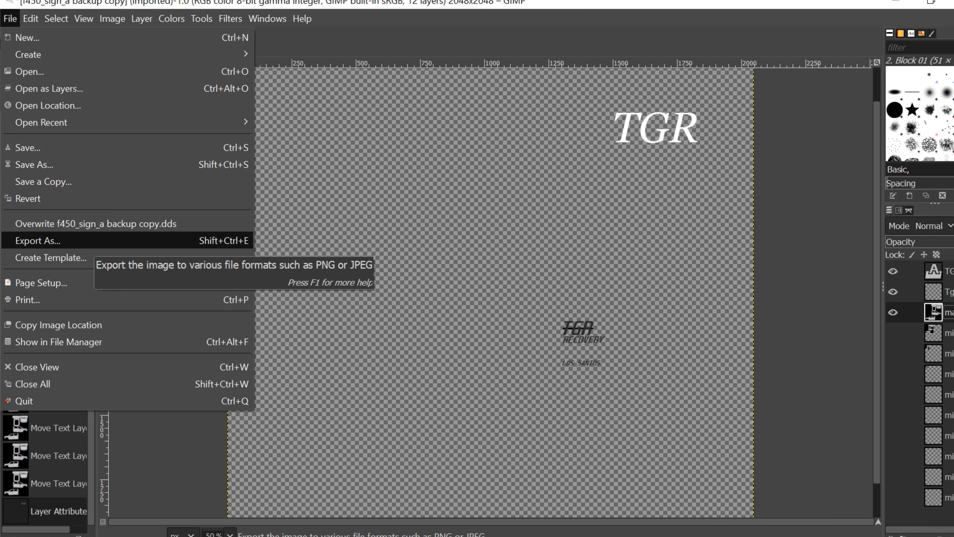
click(81, 240)
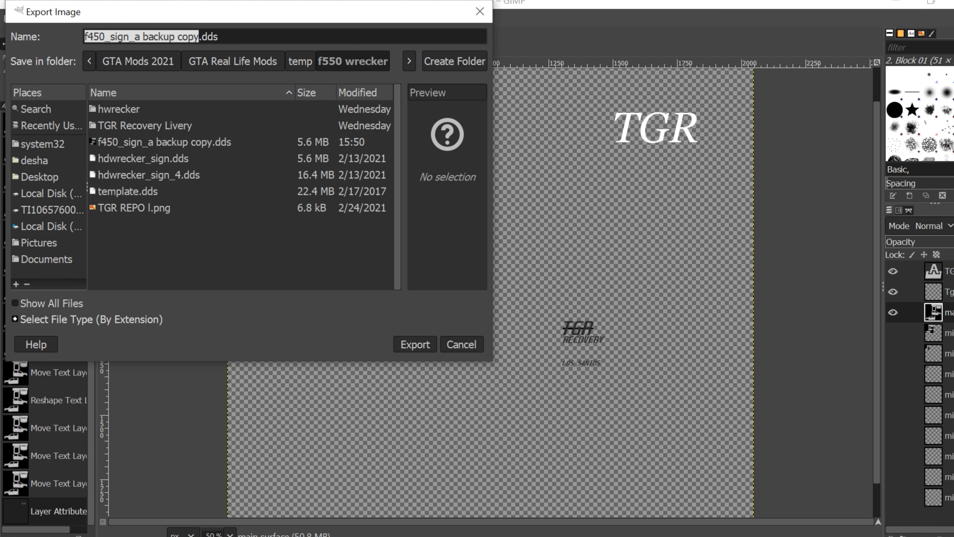
click(219, 37)
double_click(217, 37)
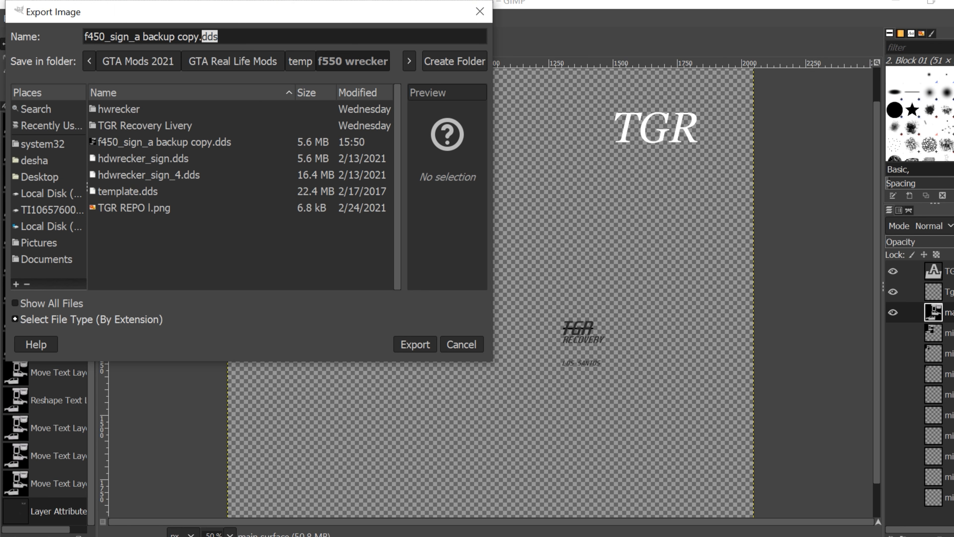
key(BackSpace)
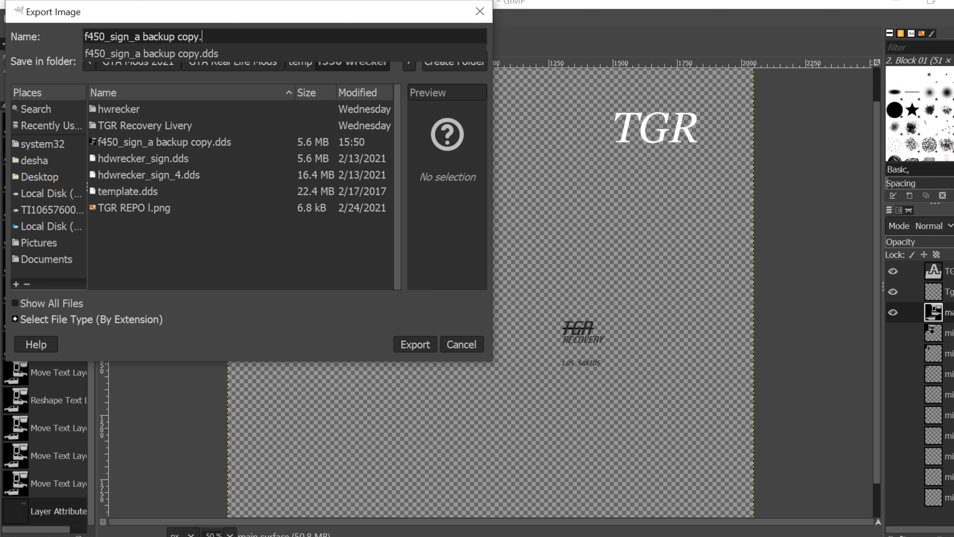
text(png)
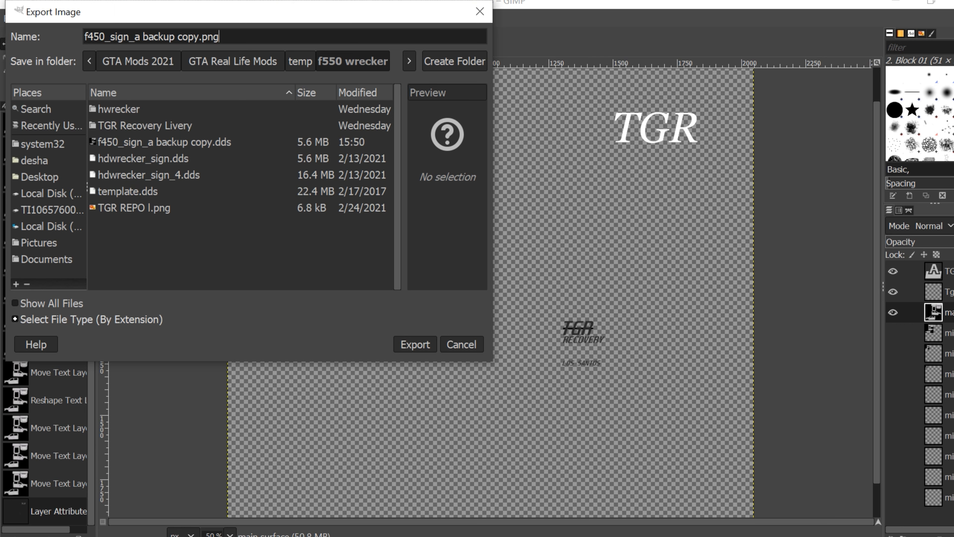
double_click(118, 37)
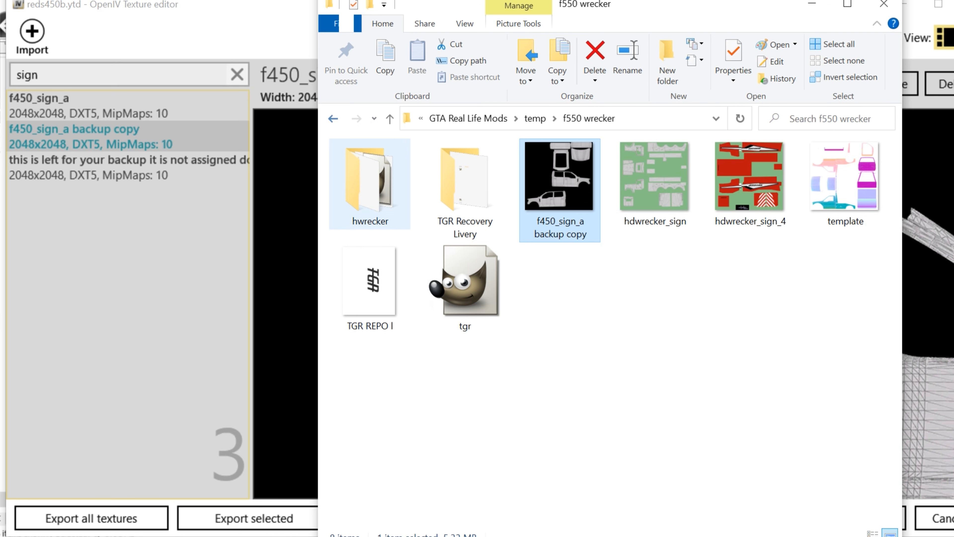
Step: Pick the hdwrecker_sign_1 image in the hwrecker folder and switch to the OpenIV texture editor to replace the f450_sign_a texture
click(370, 184)
double_click(370, 184)
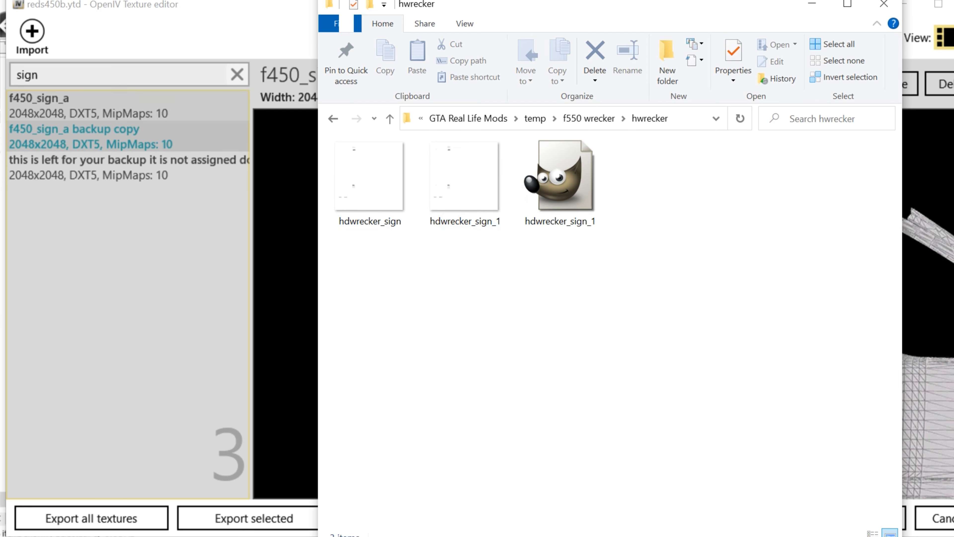
drag(465, 184, 525, 291)
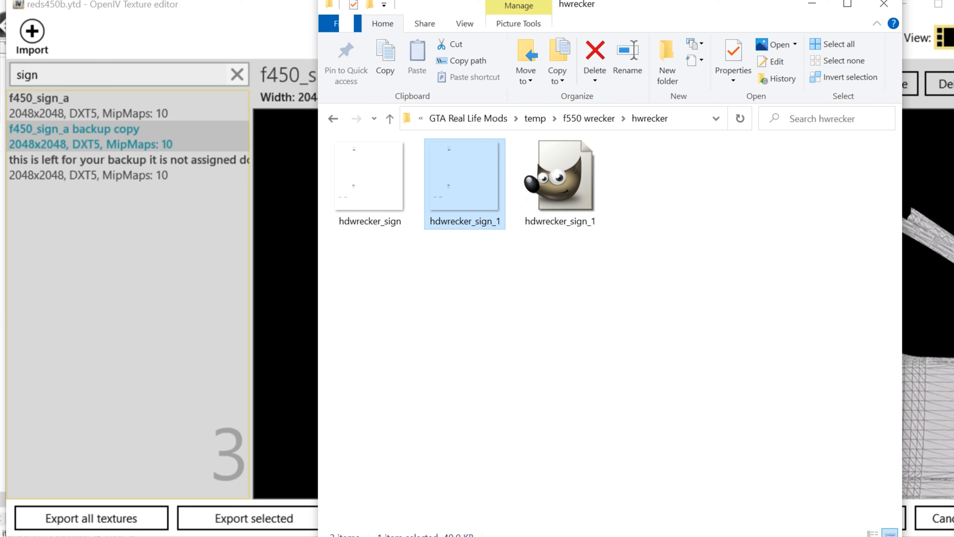
drag(465, 185, 484, 286)
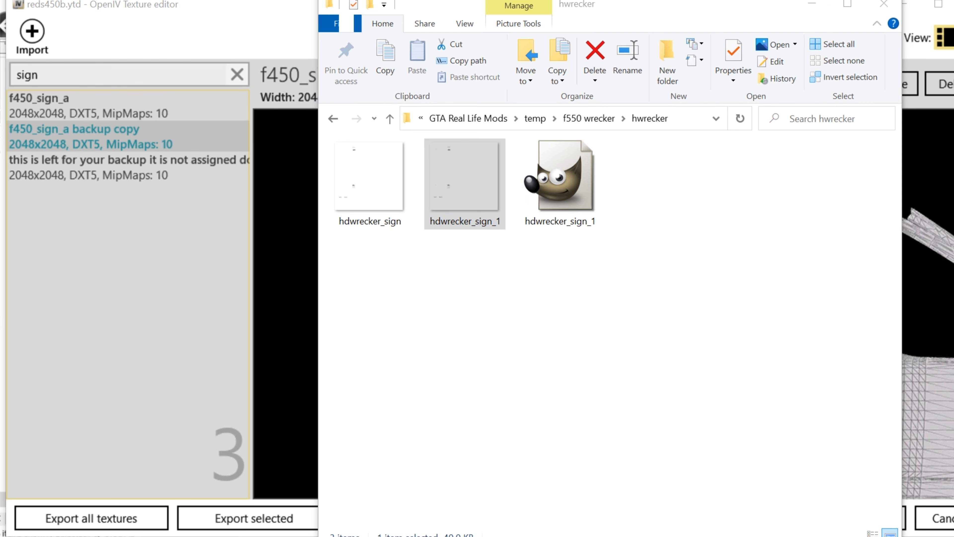
click(128, 106)
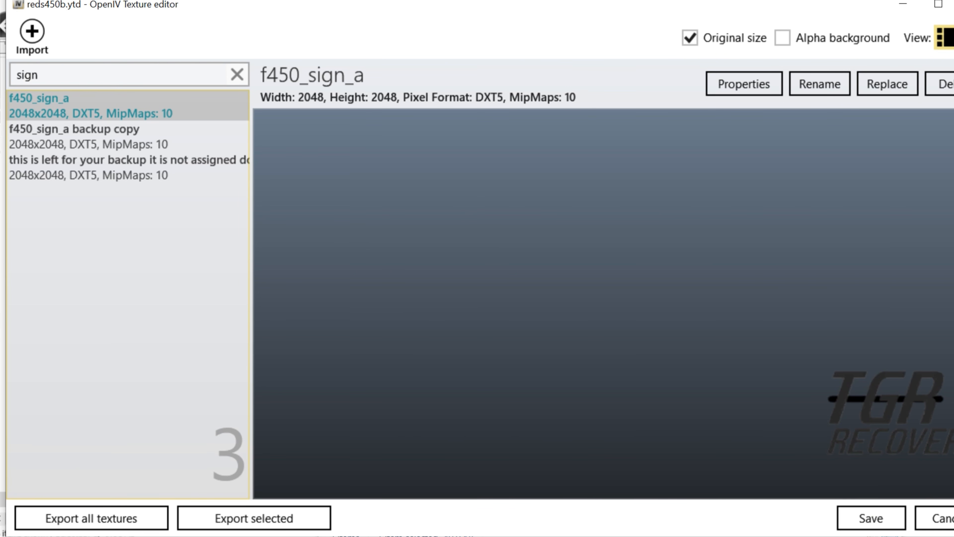
click(888, 83)
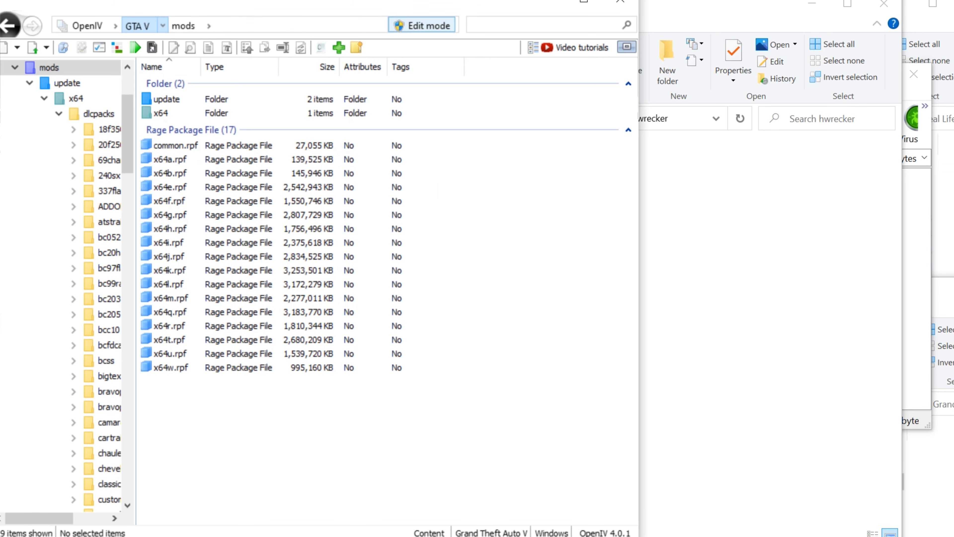
Step: Go to the GTA V root folder in the main OpenIV window
click(137, 26)
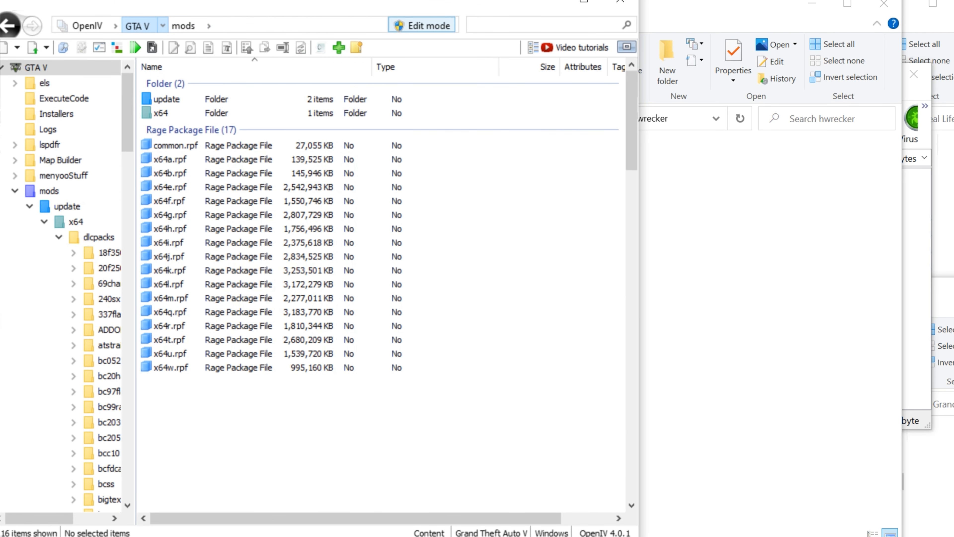